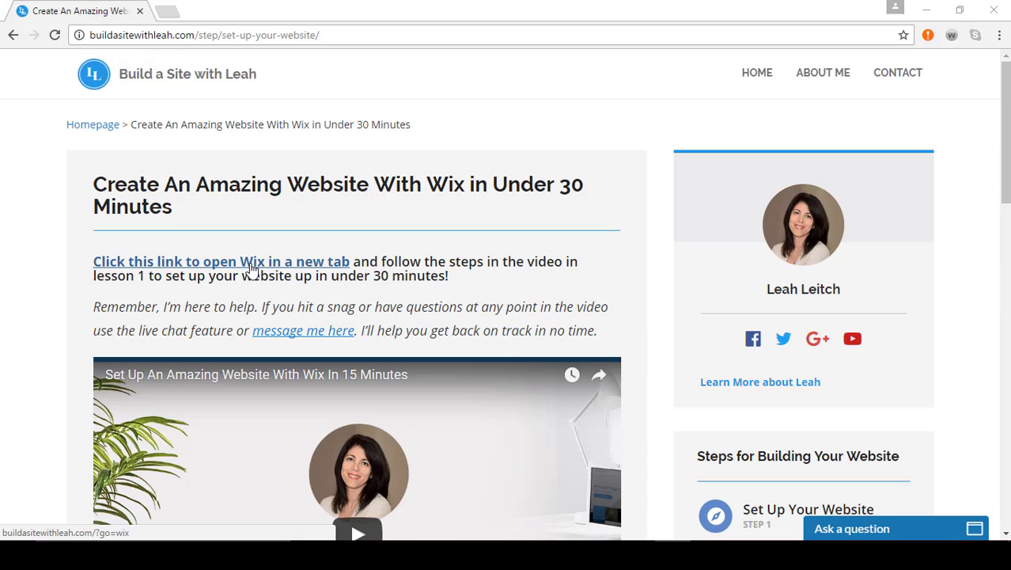
Step: Open wix.com in a new tab, start a new site and log in to the Wix account
{"action": "left_click", "coordinate": [251, 267]}
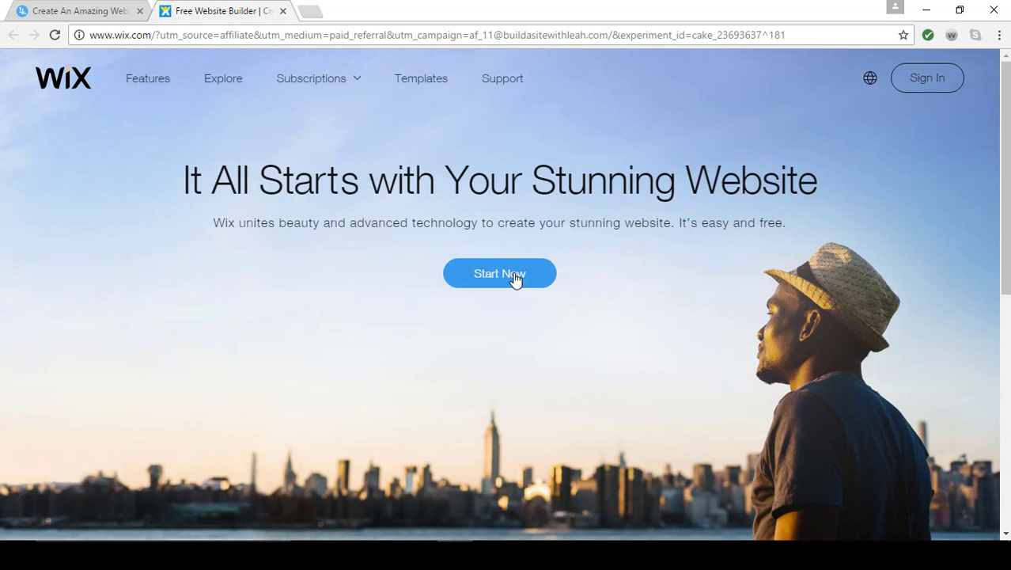
{"action": "left_click", "coordinate": [515, 280]}
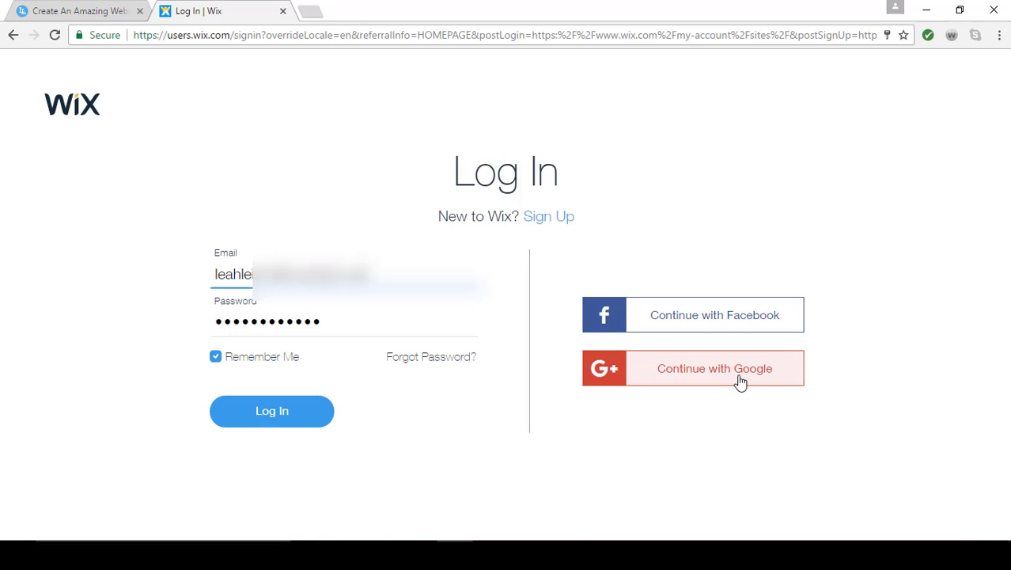
{"action": "left_click", "coordinate": [262, 422]}
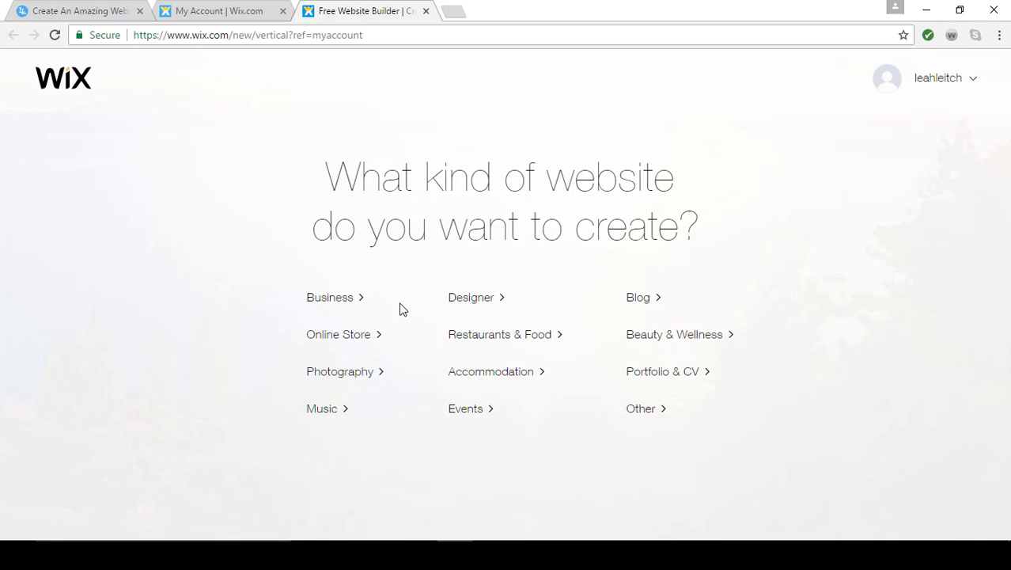
Step: Pick the Business category and choose Start with Wix Editor to see Photography templates
{"action": "left_click", "coordinate": [335, 304]}
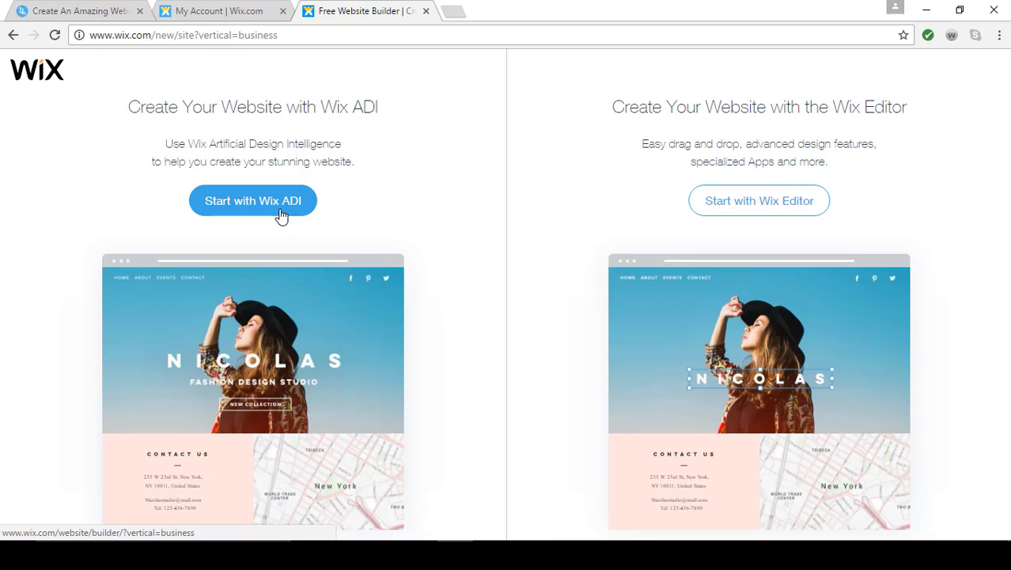
{"action": "left_click", "coordinate": [740, 203]}
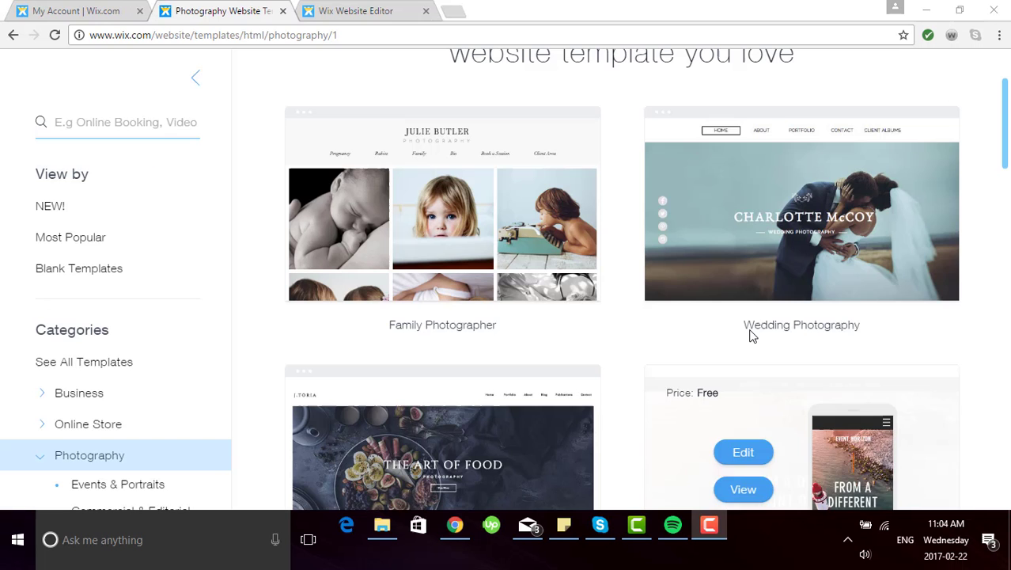
{"action": "scroll", "coordinate": [751, 331], "scroll_direction": "up", "scroll_amount": 3}
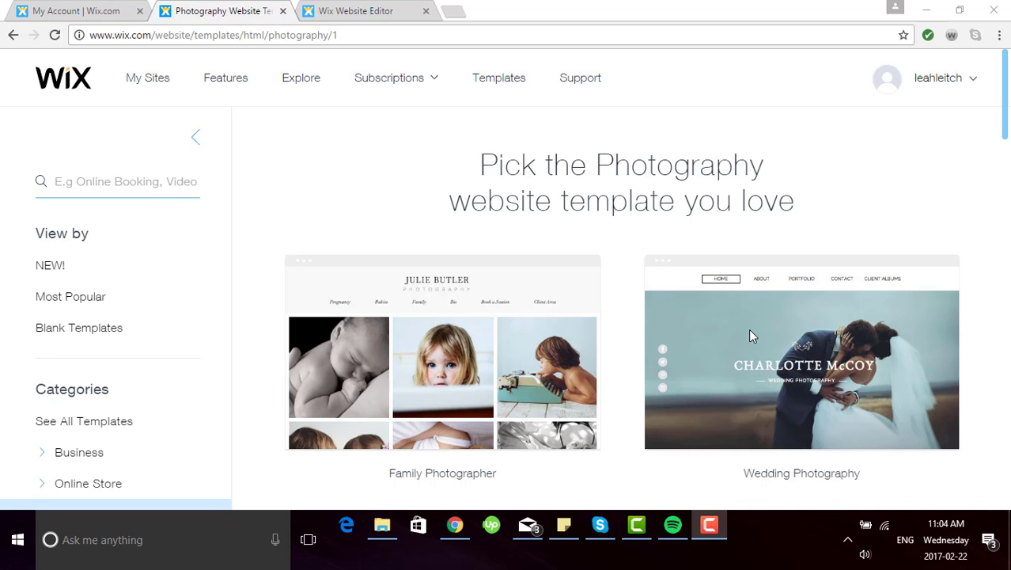
{"action": "mouse_move", "coordinate": [517, 360]}
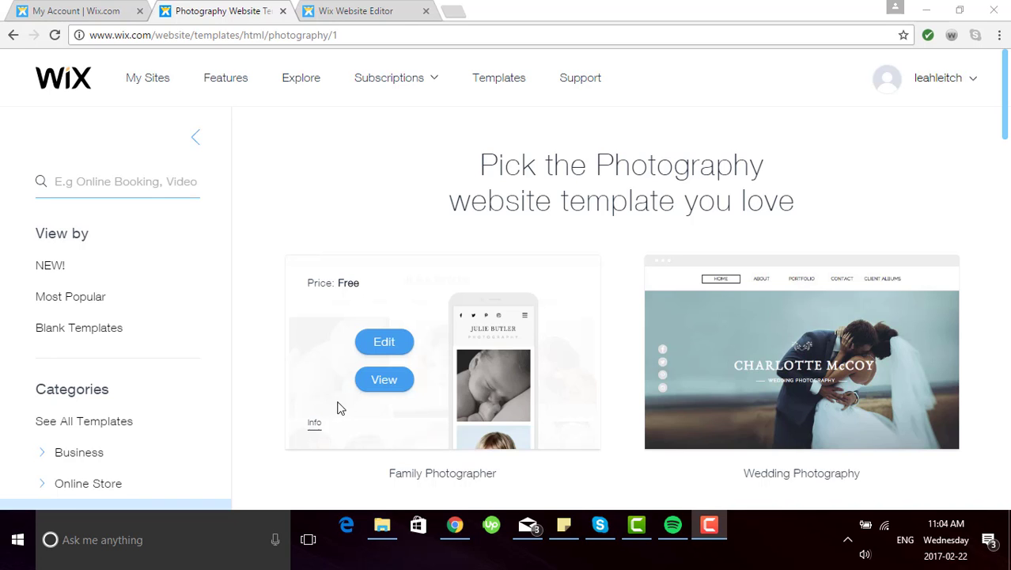
{"action": "scroll", "coordinate": [181, 385], "scroll_direction": "down", "scroll_amount": 3}
{"action": "scroll", "coordinate": [176, 385], "scroll_direction": "down", "scroll_amount": 2}
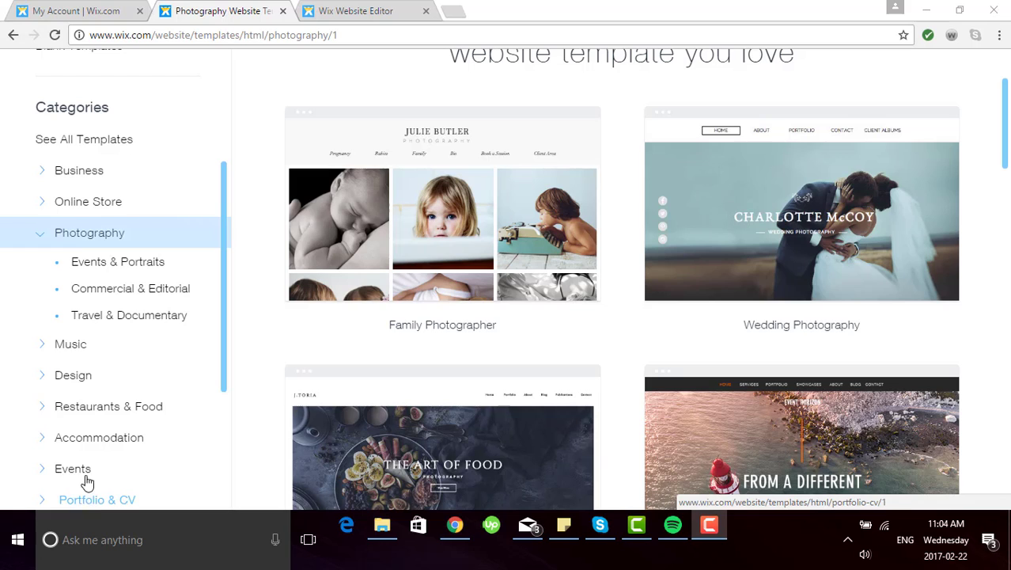
{"action": "scroll", "coordinate": [90, 463], "scroll_direction": "up", "scroll_amount": 3}
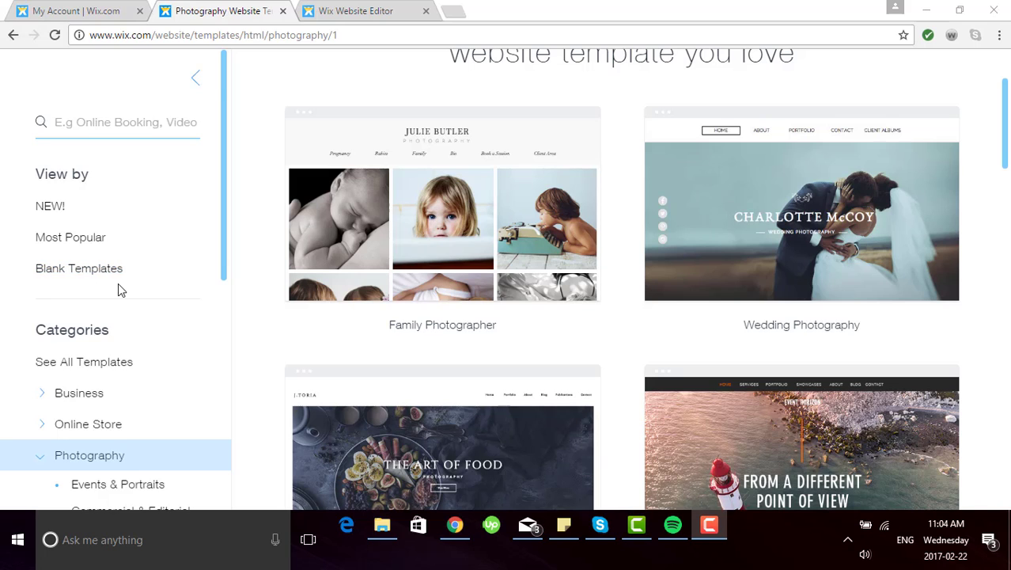
{"action": "scroll", "coordinate": [118, 285], "scroll_direction": "down", "scroll_amount": 1}
{"action": "mouse_move", "coordinate": [388, 215]}
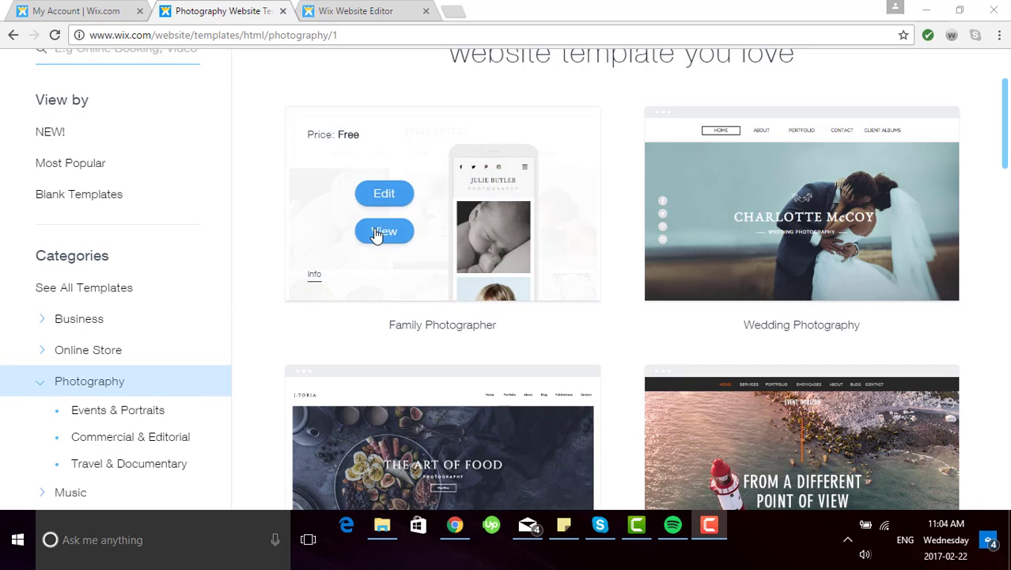
{"action": "left_click", "coordinate": [378, 233]}
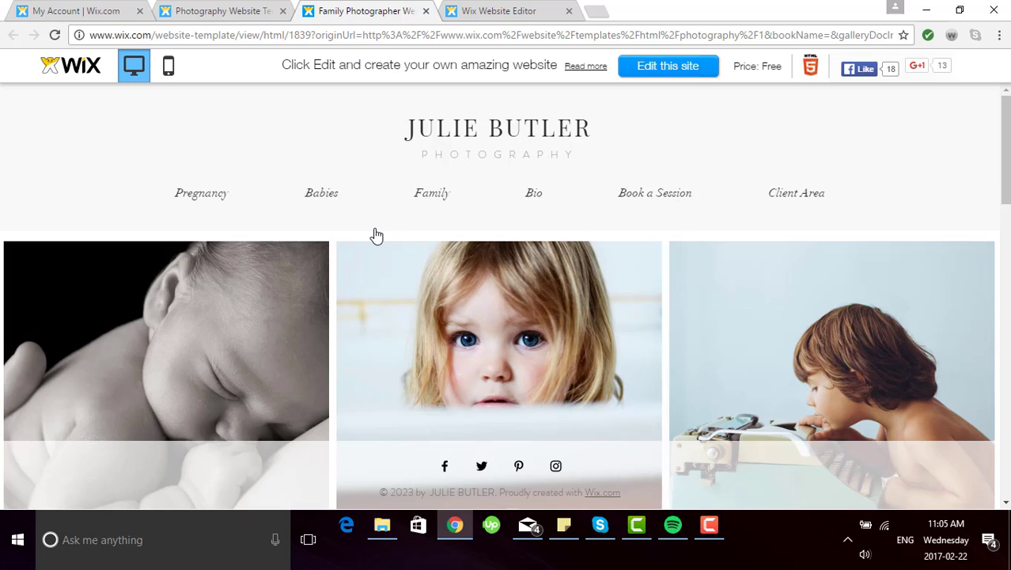
{"action": "left_click", "coordinate": [437, 200]}
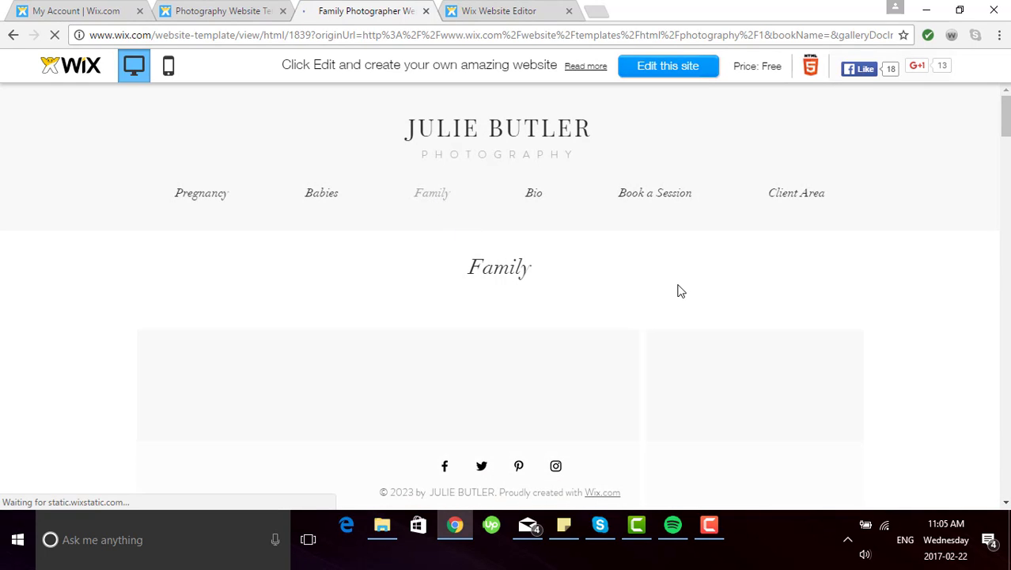
{"action": "left_click", "coordinate": [806, 194]}
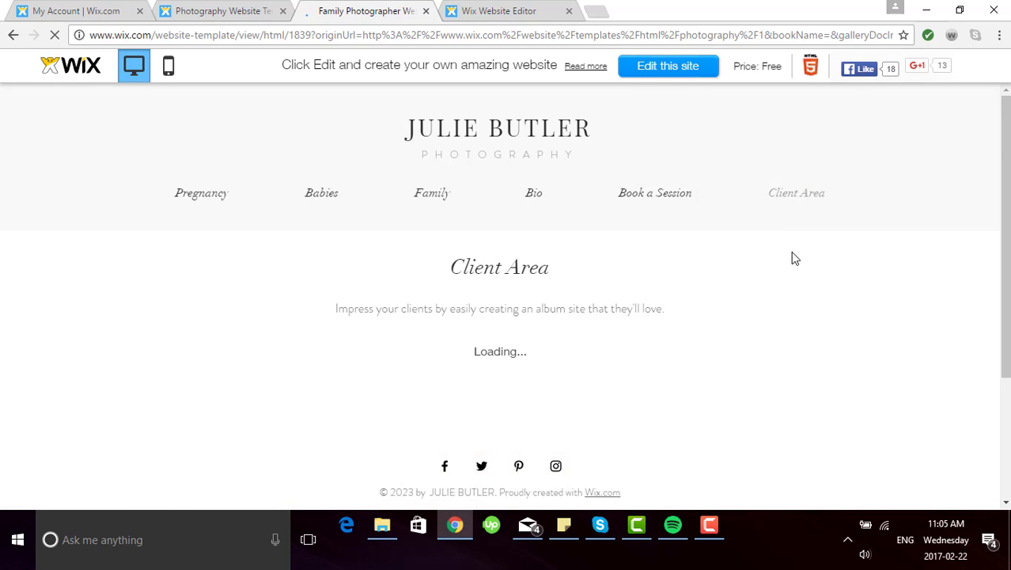
{"action": "scroll", "coordinate": [795, 259], "scroll_direction": "down", "scroll_amount": 3}
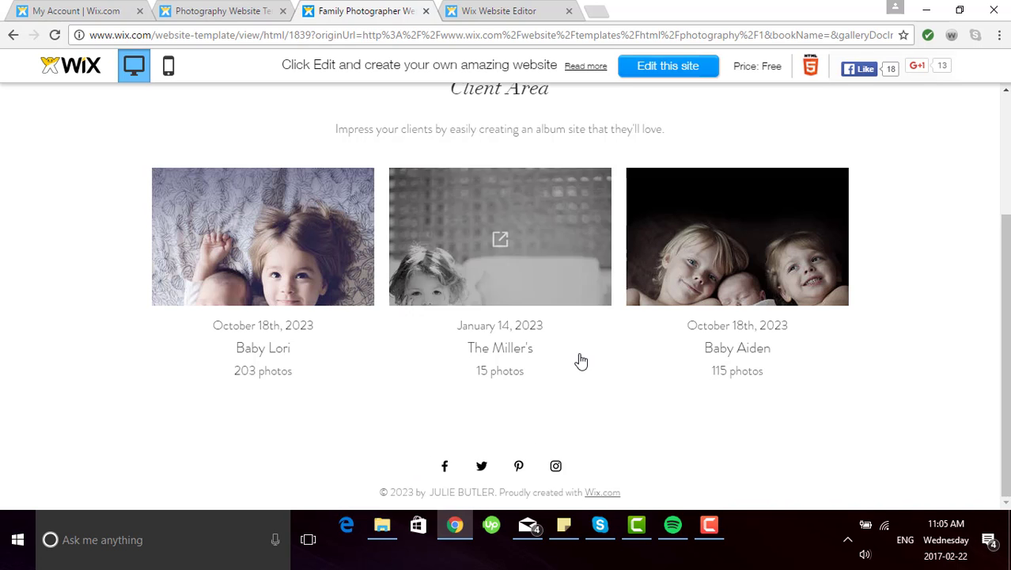
{"action": "scroll", "coordinate": [581, 361], "scroll_direction": "up", "scroll_amount": 3}
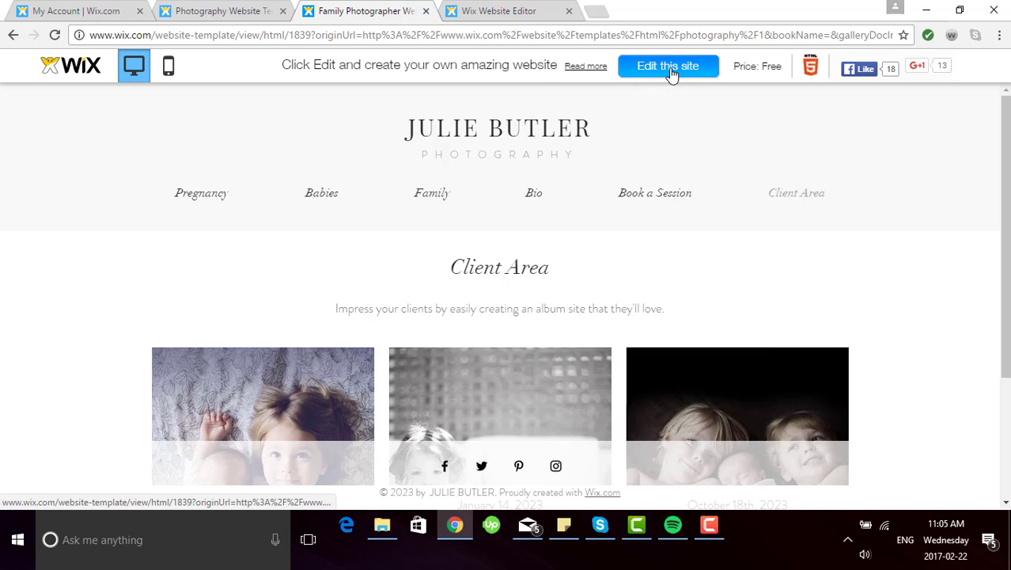
{"action": "left_click", "coordinate": [426, 11]}
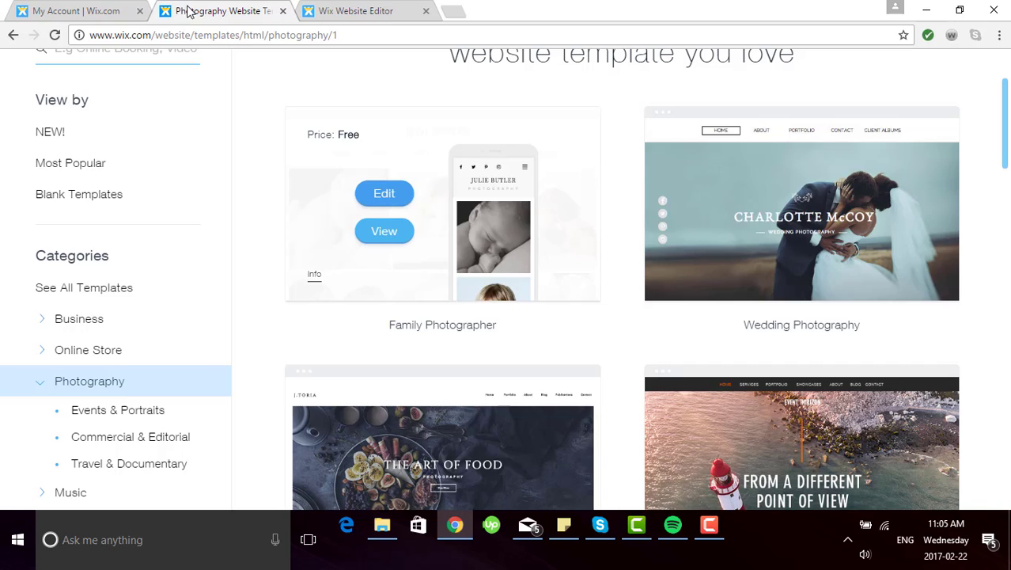
Step: Open the Wedding Photography template for editing in the Wix Editor
{"action": "scroll", "coordinate": [571, 331], "scroll_direction": "up", "scroll_amount": 2}
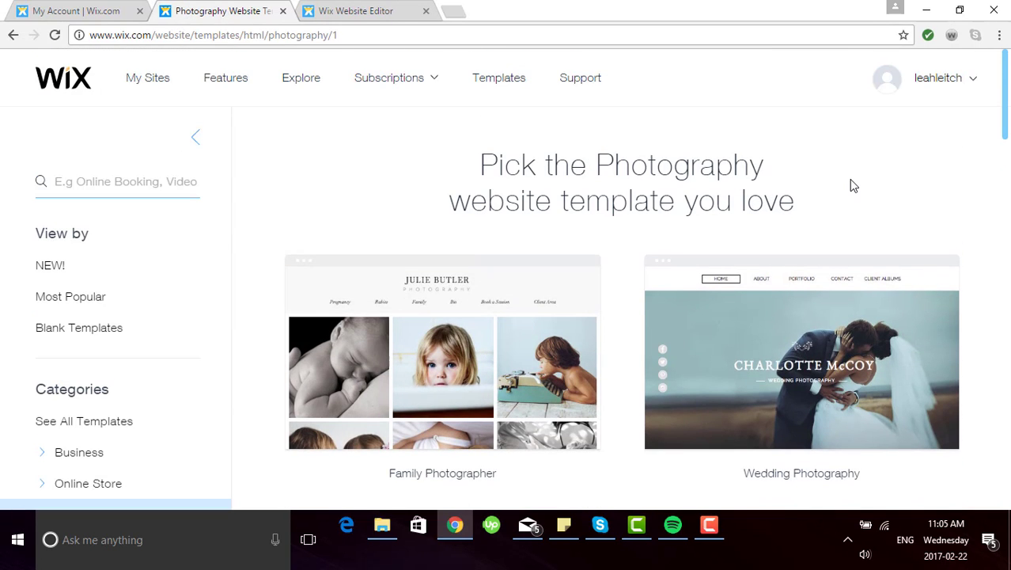
{"action": "mouse_move", "coordinate": [781, 356]}
{"action": "scroll", "coordinate": [704, 431], "scroll_direction": "down", "scroll_amount": 1}
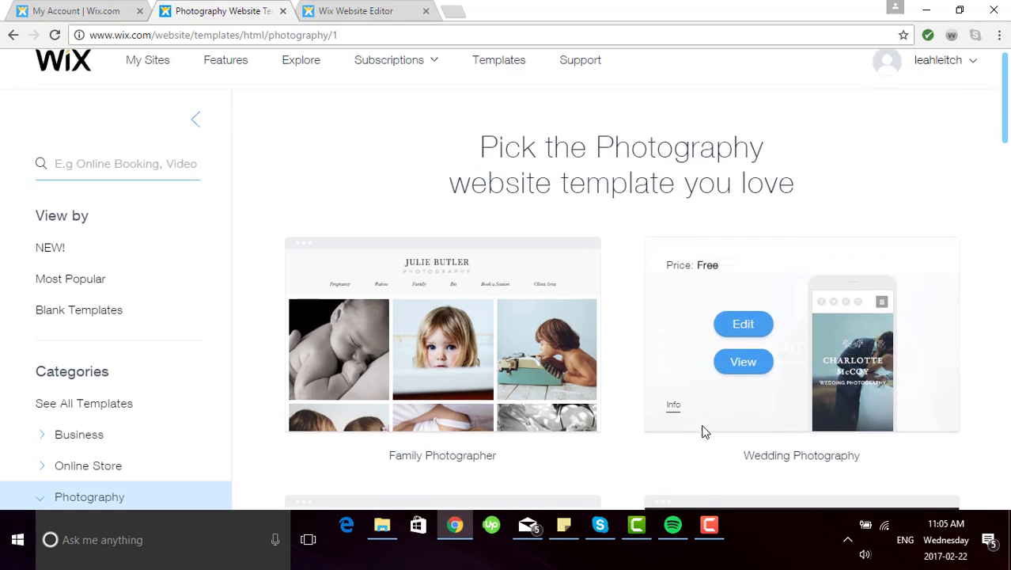
{"action": "scroll", "coordinate": [704, 431], "scroll_direction": "down", "scroll_amount": 2}
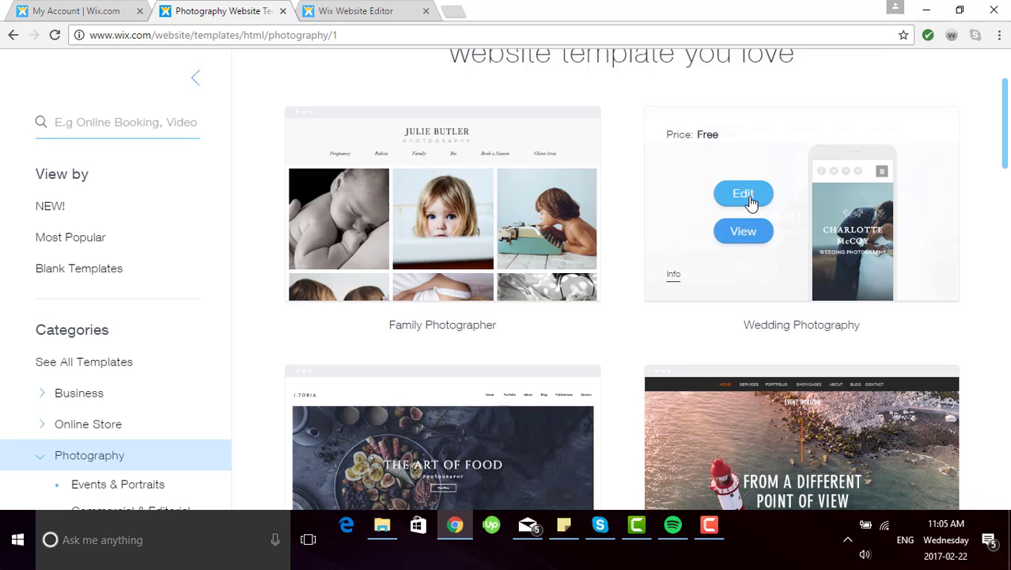
{"action": "left_click", "coordinate": [751, 203]}
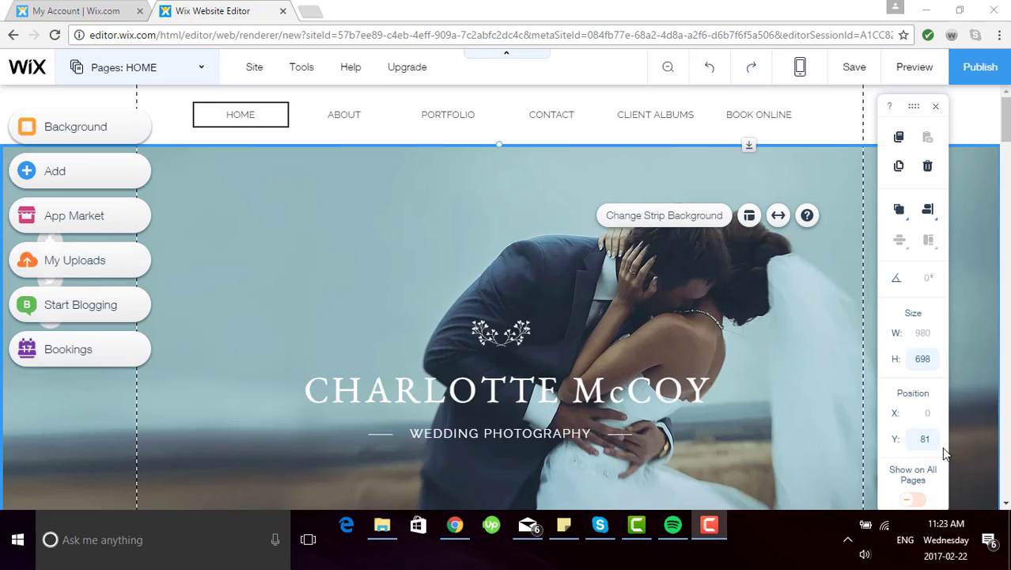
{"action": "left_click", "coordinate": [203, 74]}
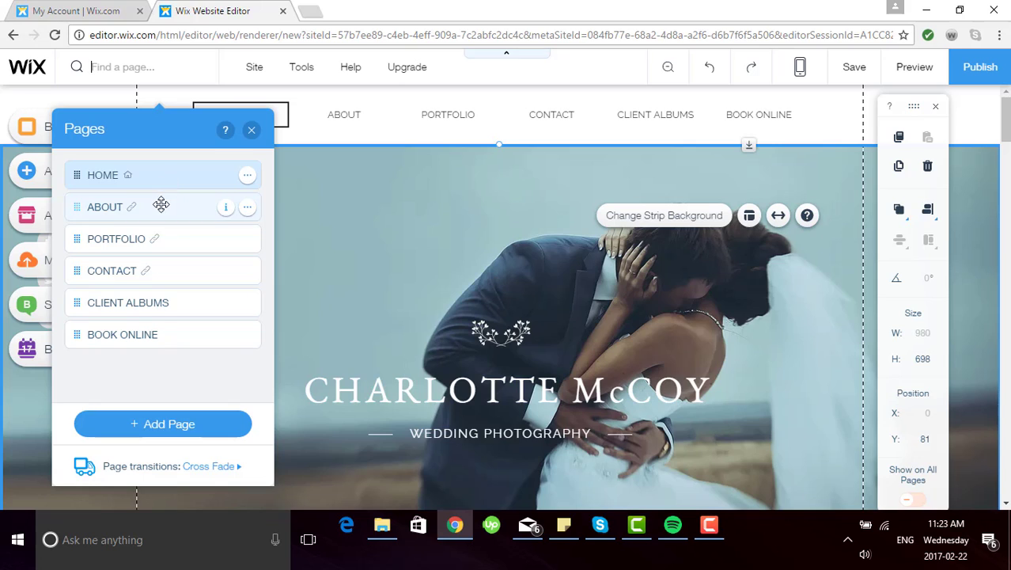
{"action": "mouse_move", "coordinate": [159, 216]}
{"action": "left_mouse_down"}
{"action": "mouse_move", "coordinate": [153, 240]}
{"action": "mouse_move", "coordinate": [169, 206]}
{"action": "left_mouse_up"}
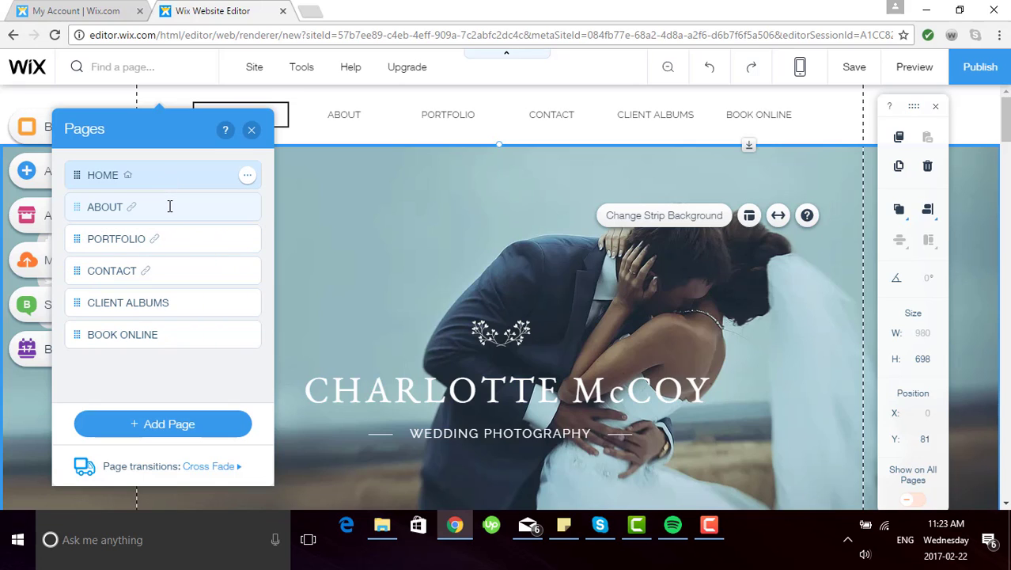
{"action": "left_click", "coordinate": [252, 135]}
{"action": "mouse_move", "coordinate": [253, 75]}
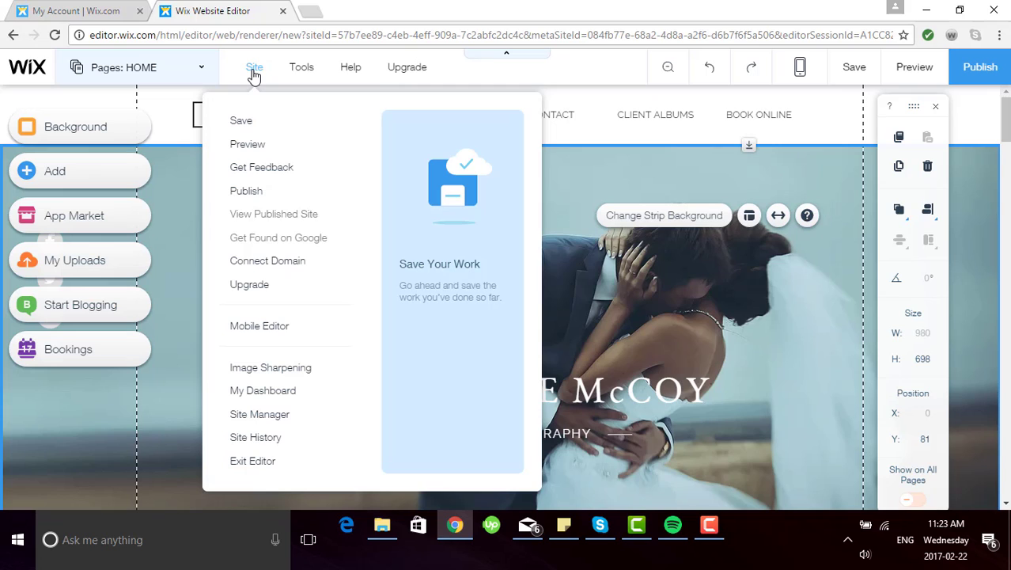
{"action": "mouse_move", "coordinate": [307, 70]}
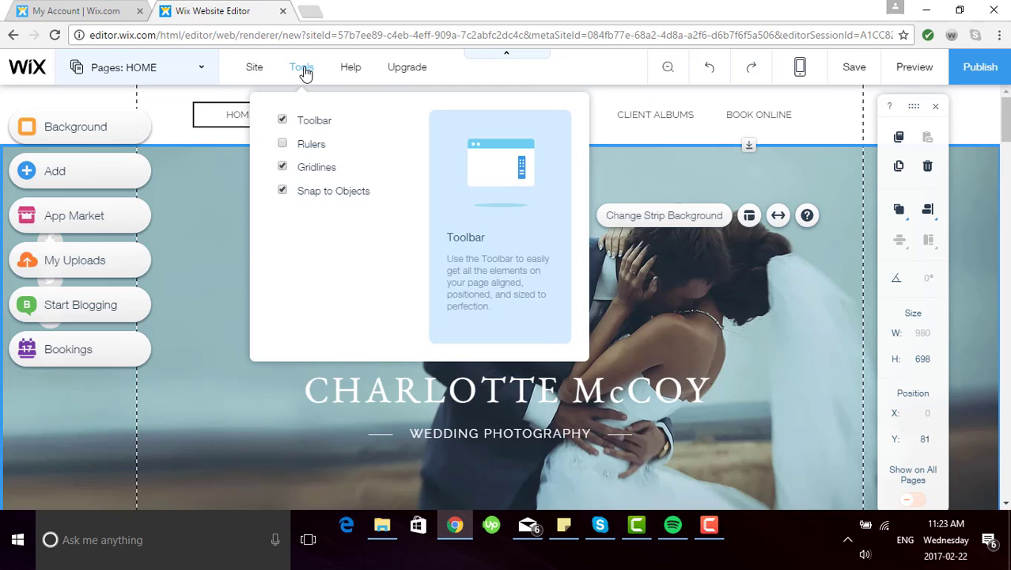
{"action": "mouse_move", "coordinate": [351, 74]}
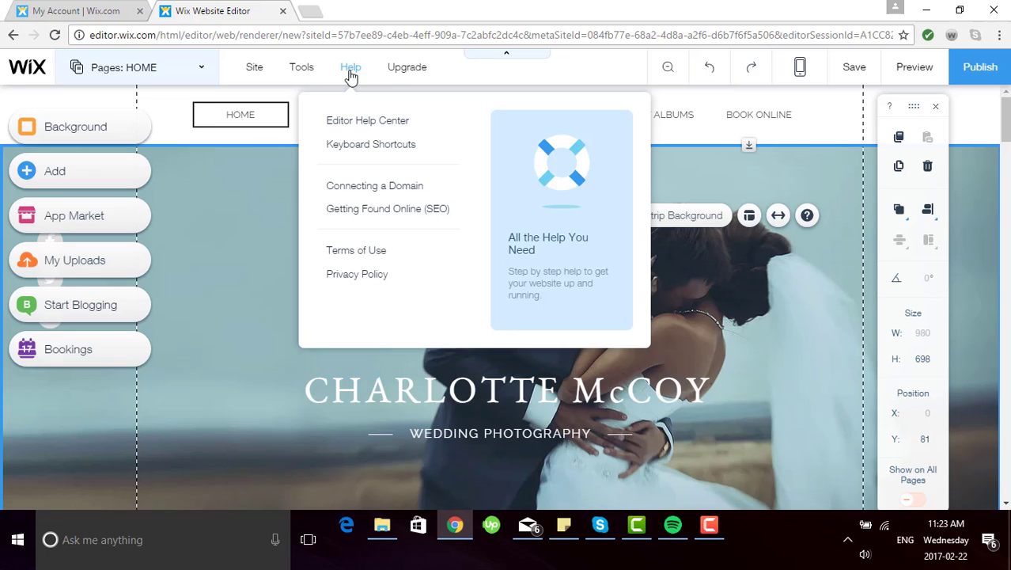
{"action": "mouse_move", "coordinate": [422, 71]}
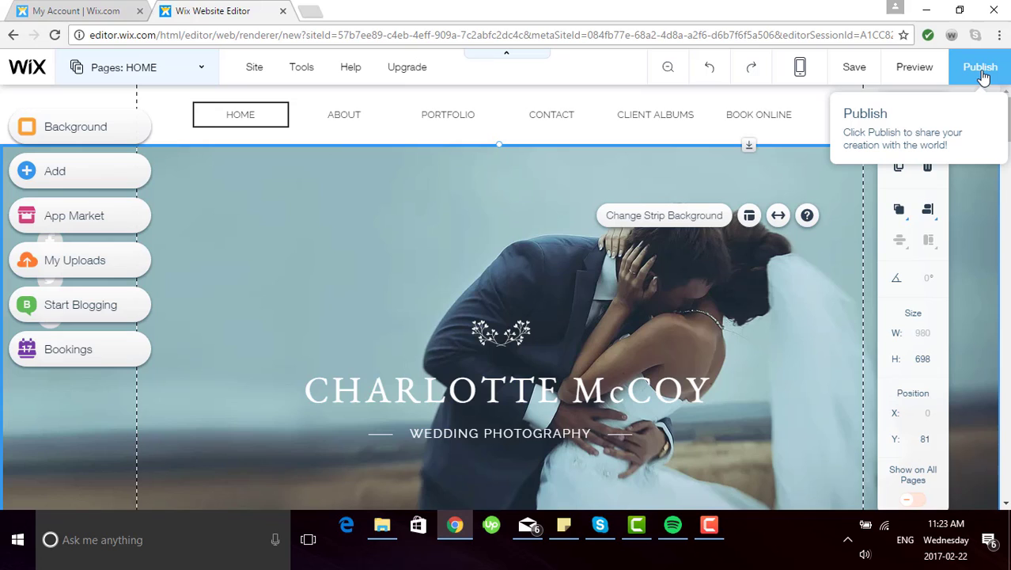
{"action": "left_click", "coordinate": [59, 369]}
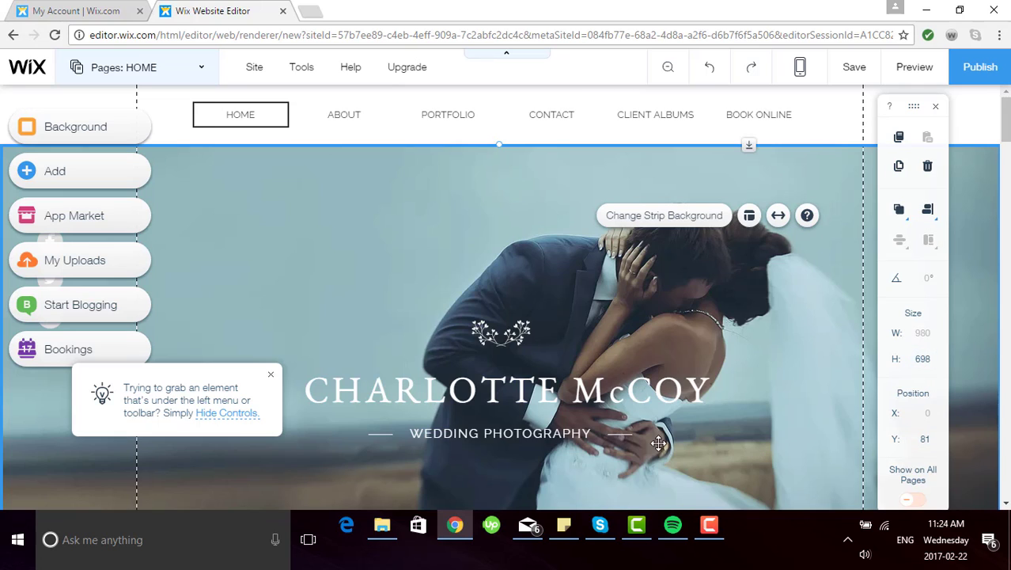
{"action": "left_click", "coordinate": [408, 257]}
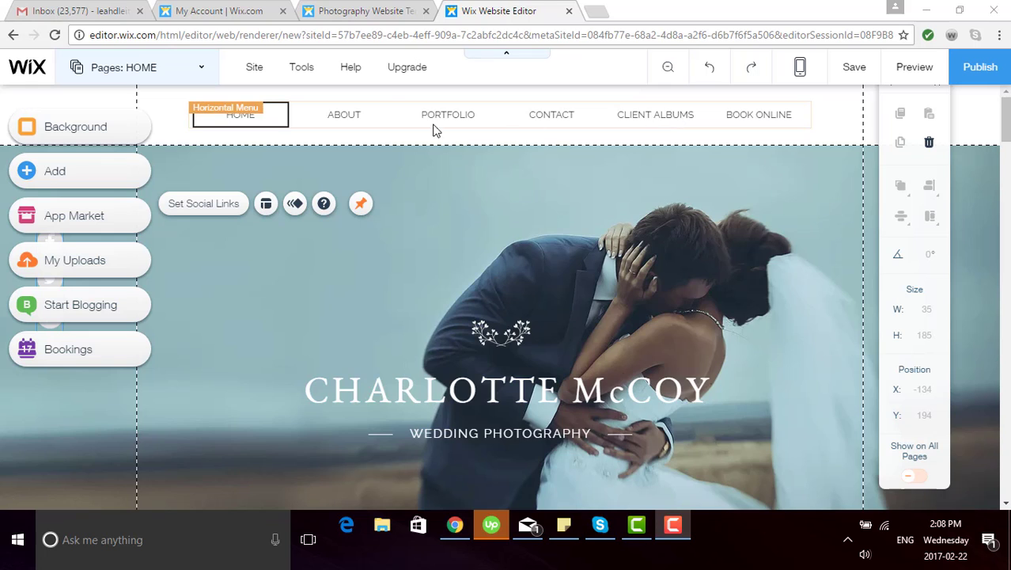
{"action": "left_click", "coordinate": [391, 121]}
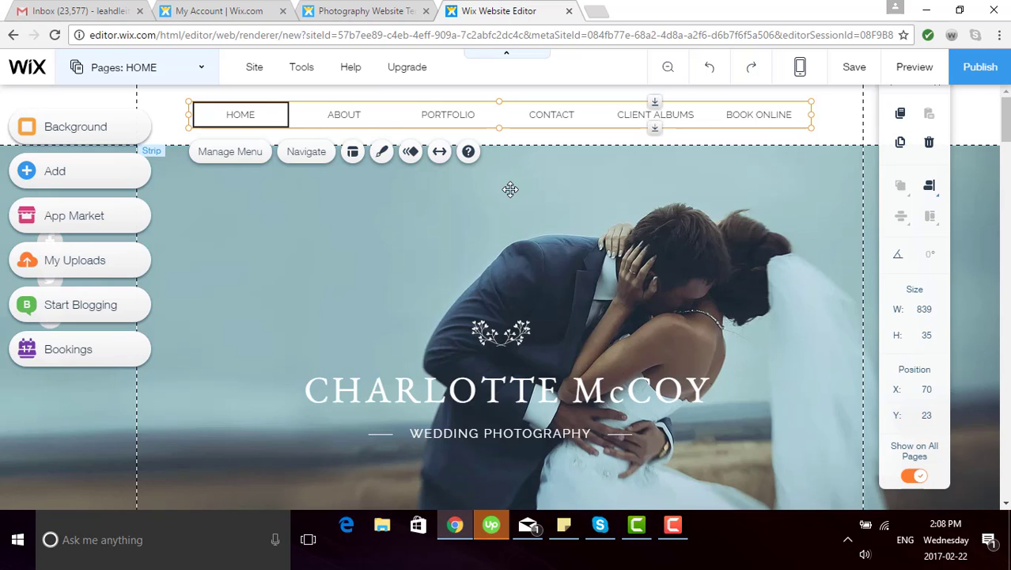
{"action": "left_click", "coordinate": [386, 157]}
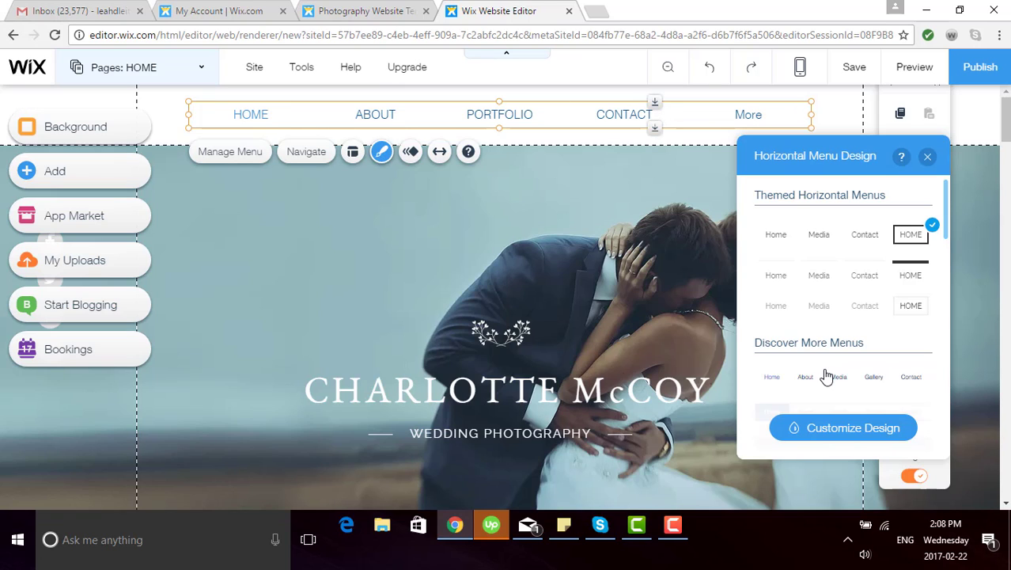
{"action": "left_click", "coordinate": [873, 282]}
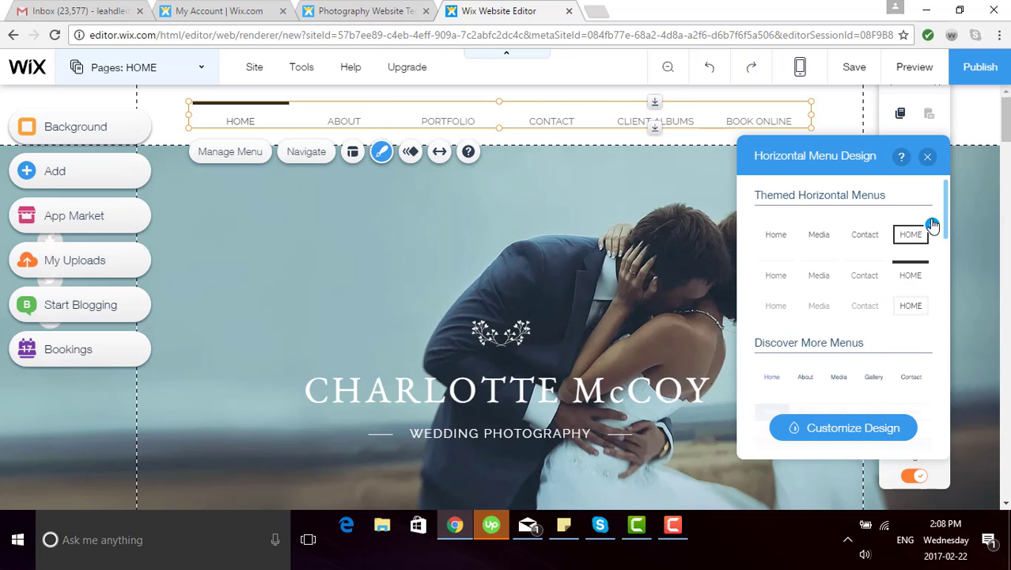
{"action": "left_click", "coordinate": [927, 160]}
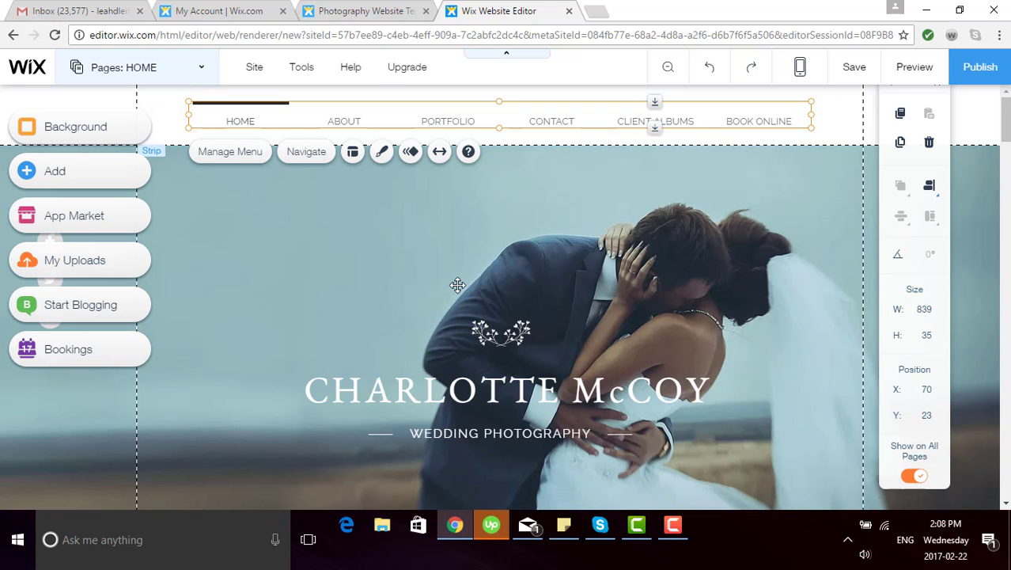
Step: Ungroup the grouped title above the photo into separate elements
{"action": "scroll", "coordinate": [254, 385], "scroll_direction": "down", "scroll_amount": 3}
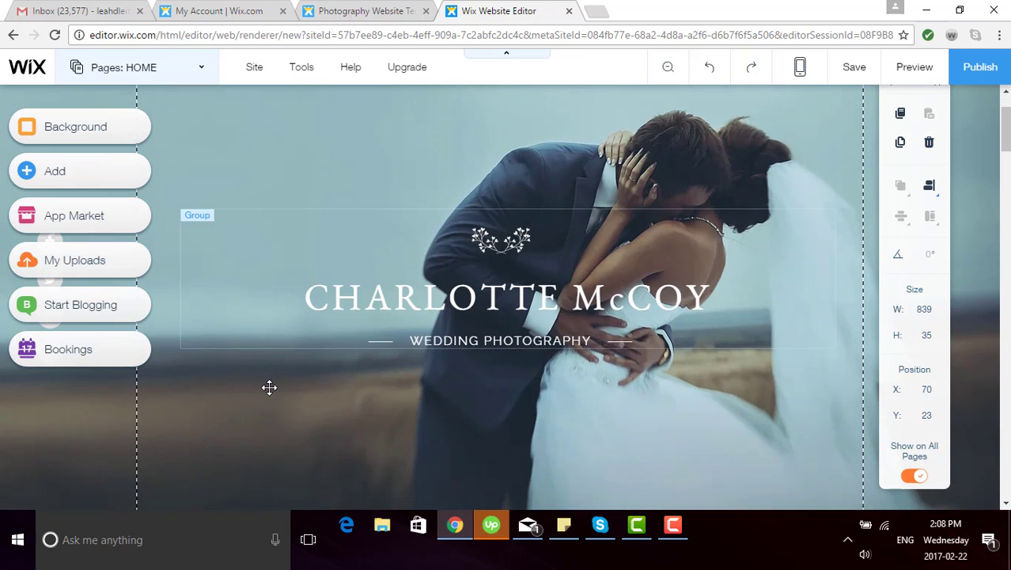
{"action": "scroll", "coordinate": [268, 387], "scroll_direction": "down", "scroll_amount": 2}
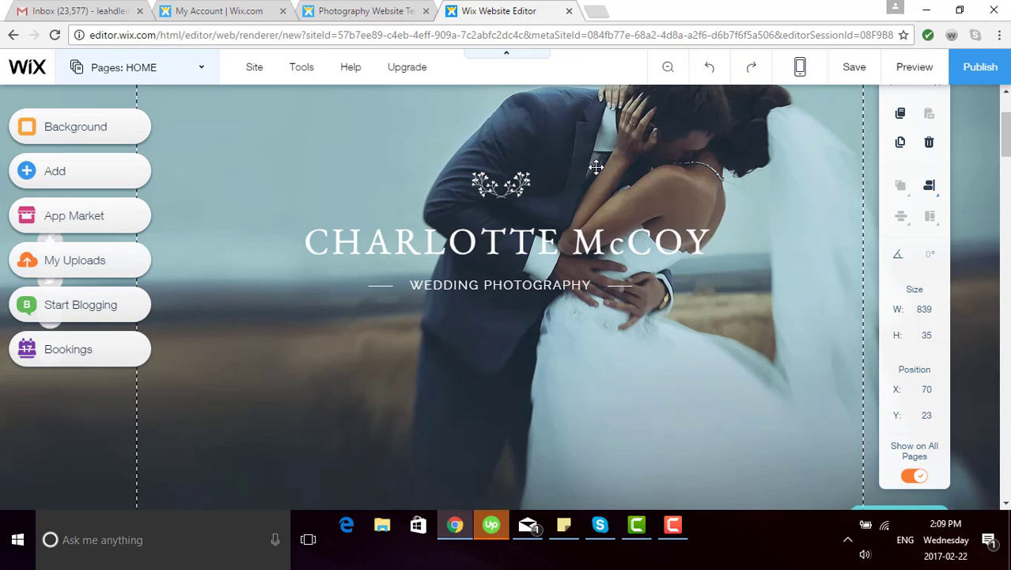
{"action": "left_click", "coordinate": [500, 237]}
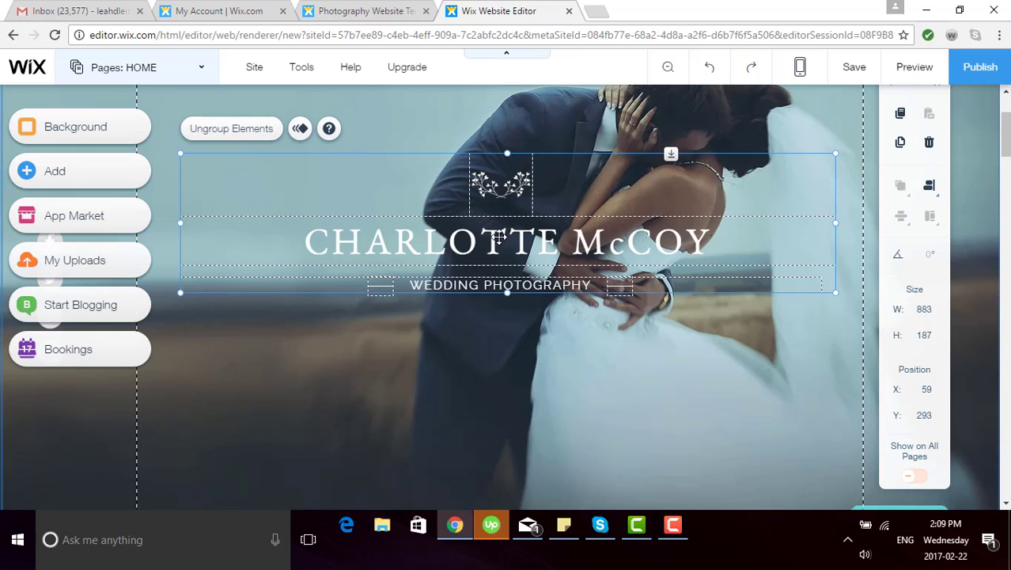
{"action": "left_click", "coordinate": [231, 129]}
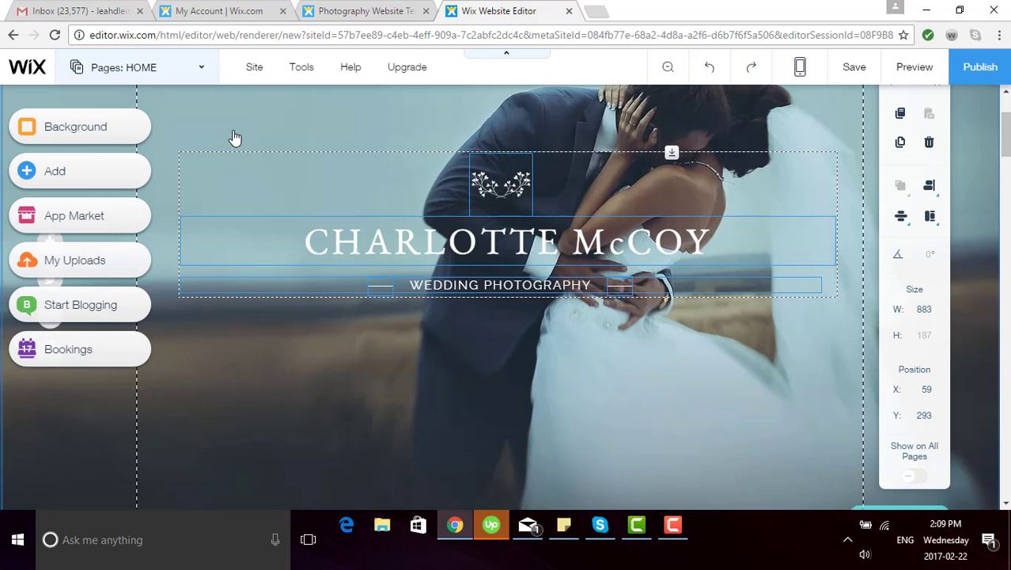
Step: Select the ornament above the title and open the clip art library to replace it
{"action": "left_click", "coordinate": [318, 394]}
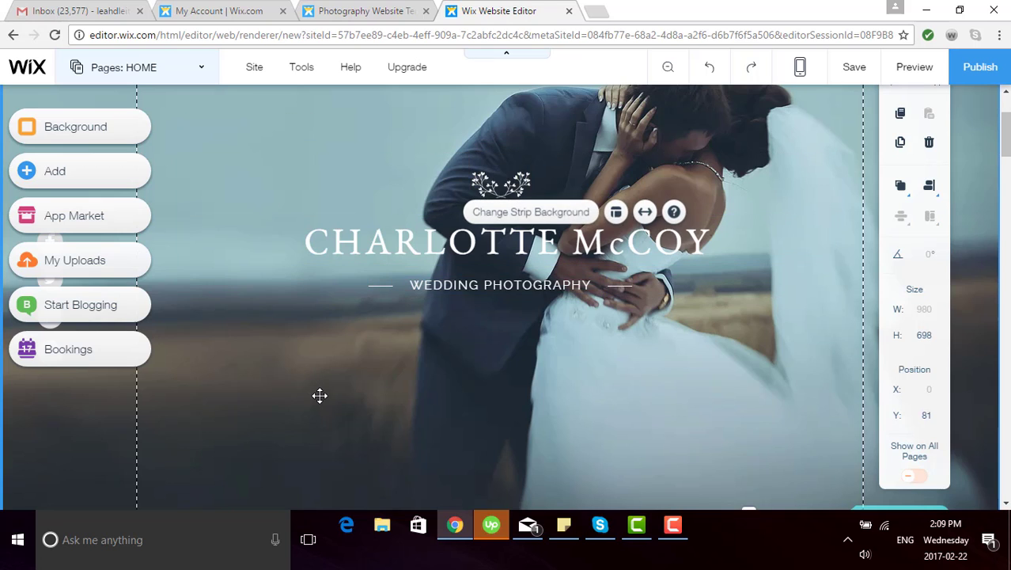
{"action": "left_click", "coordinate": [506, 188]}
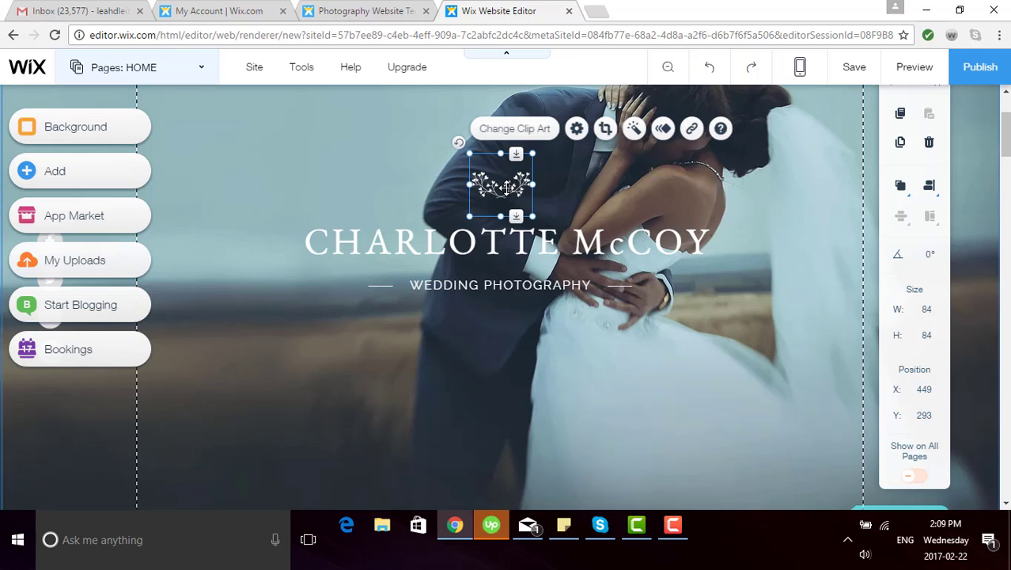
{"action": "left_click", "coordinate": [529, 130]}
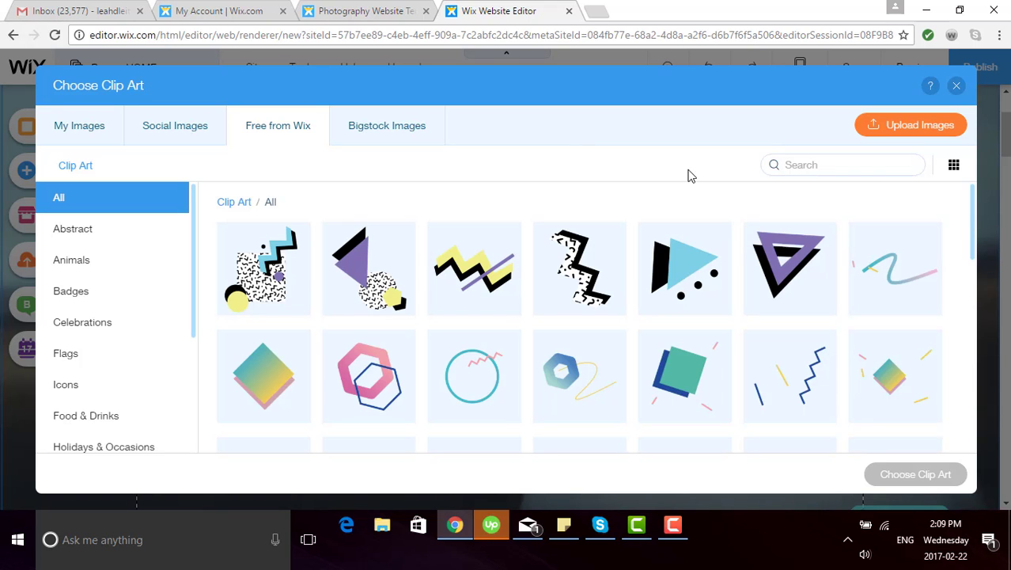
Step: Replace the ornament with the first 'leaf wreath' clip art result and bring up its filters
{"action": "left_click", "coordinate": [835, 166]}
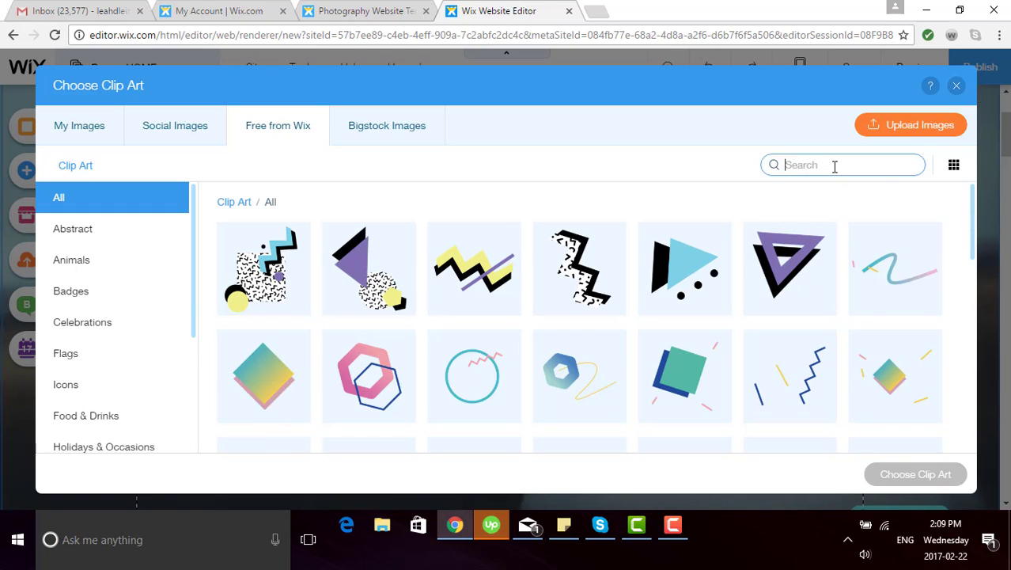
{"action": "type", "text": "leaf wreath"}
{"action": "key", "text": "Return"}
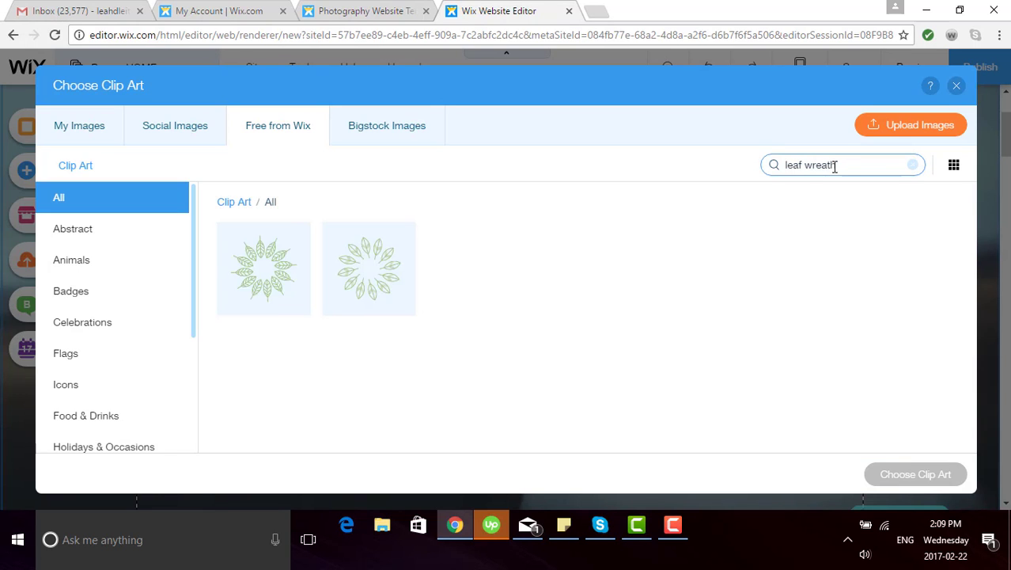
{"action": "left_click", "coordinate": [281, 273]}
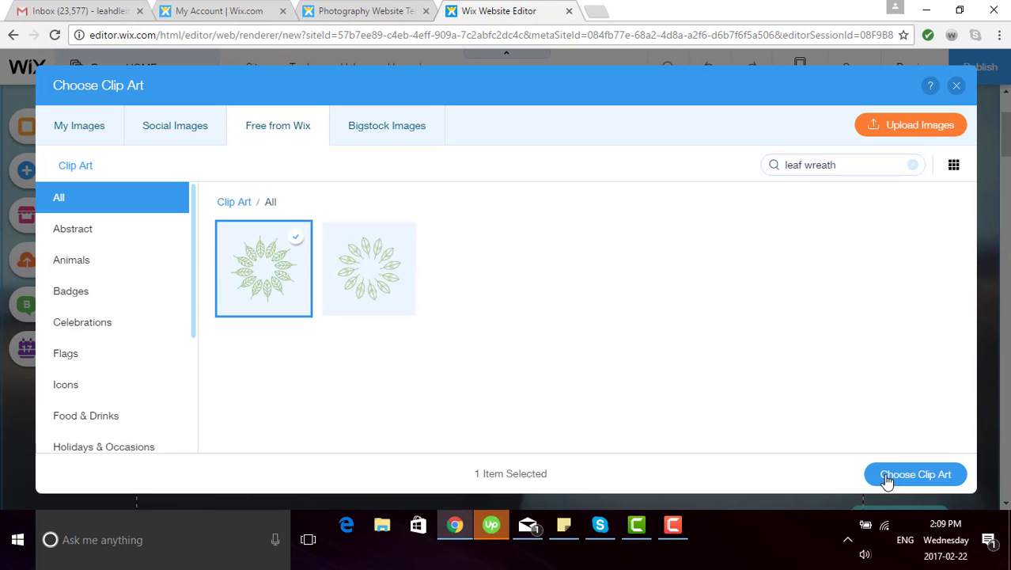
{"action": "left_click", "coordinate": [914, 475]}
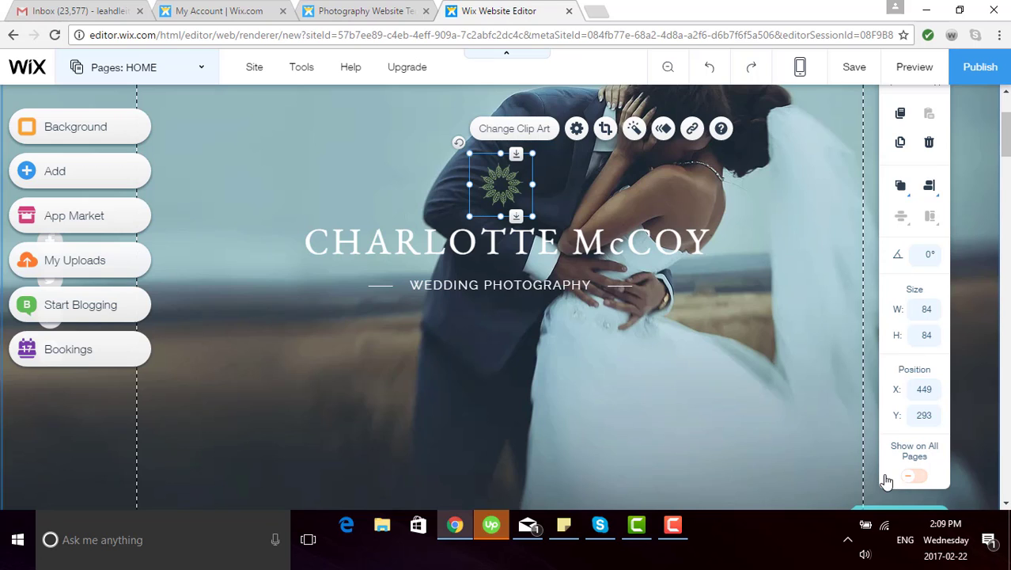
{"action": "left_click", "coordinate": [637, 131]}
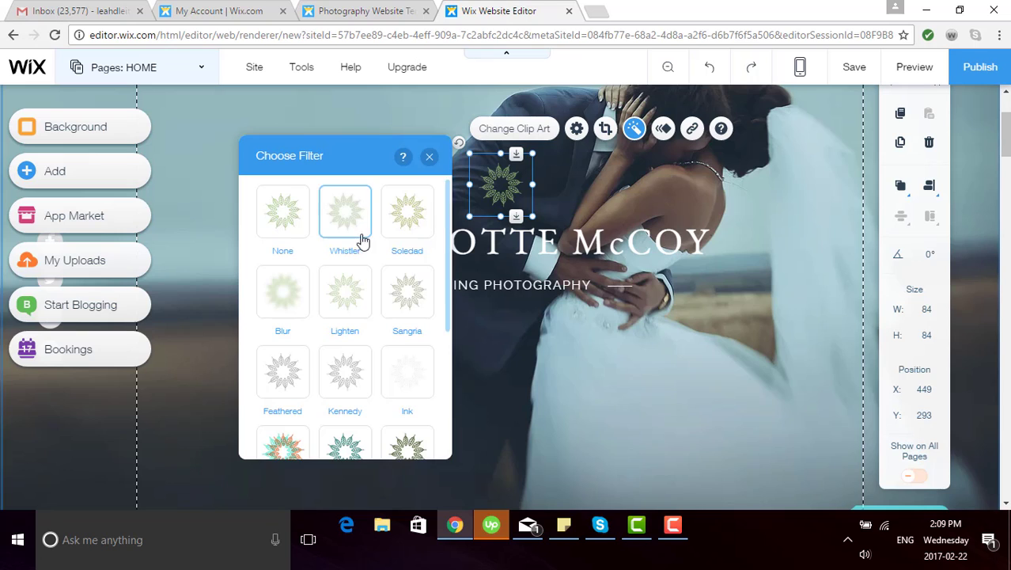
Step: Apply the Darken filter to the leaf wreath and close the filter panel
{"action": "scroll", "coordinate": [371, 262], "scroll_direction": "down", "scroll_amount": 2}
{"action": "scroll", "coordinate": [371, 262], "scroll_direction": "down", "scroll_amount": 1}
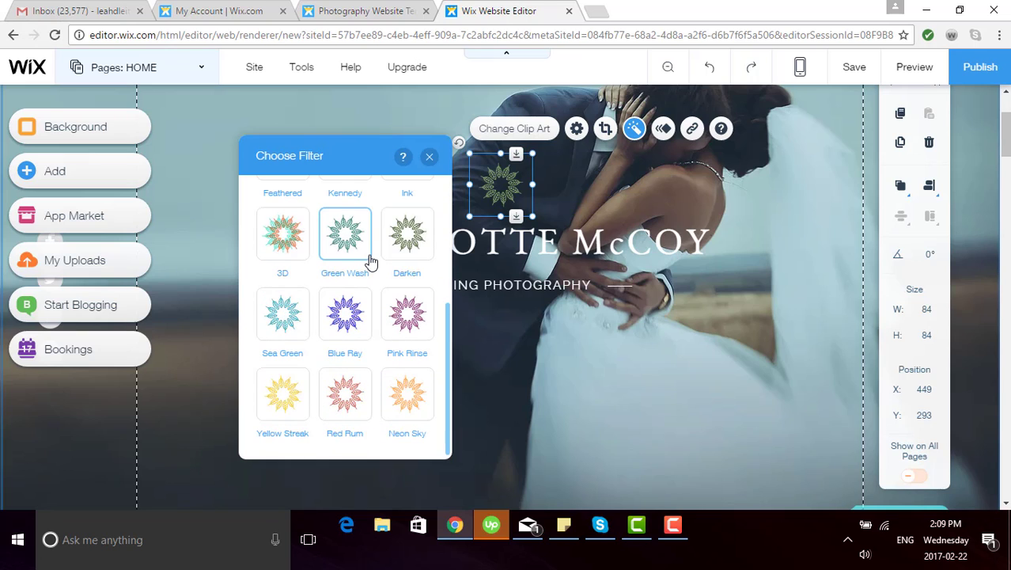
{"action": "left_click", "coordinate": [403, 252]}
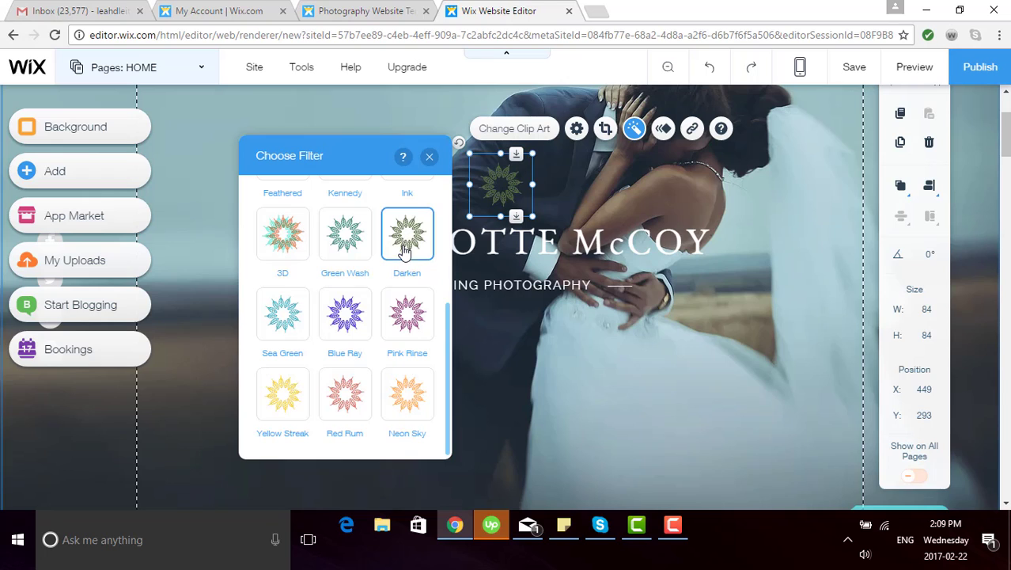
{"action": "left_click", "coordinate": [429, 158]}
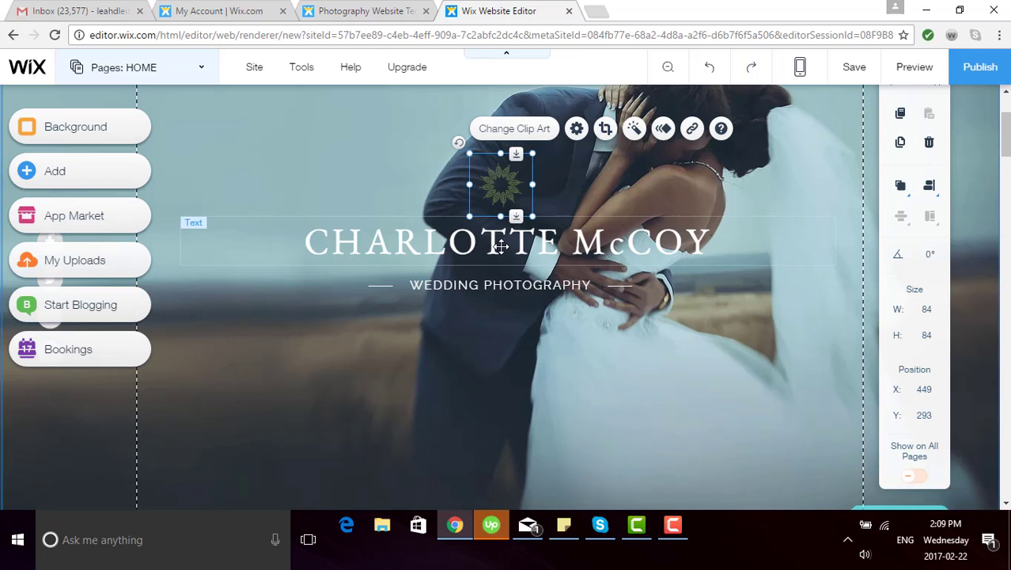
Step: Change the main title text to the site owner's name
{"action": "left_click", "coordinate": [501, 247]}
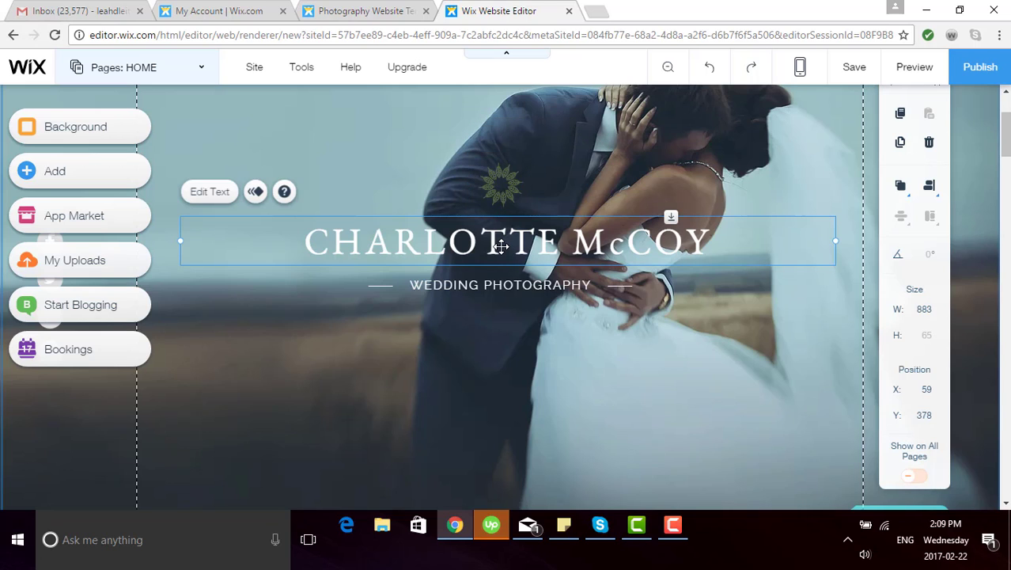
{"action": "left_click", "coordinate": [209, 193]}
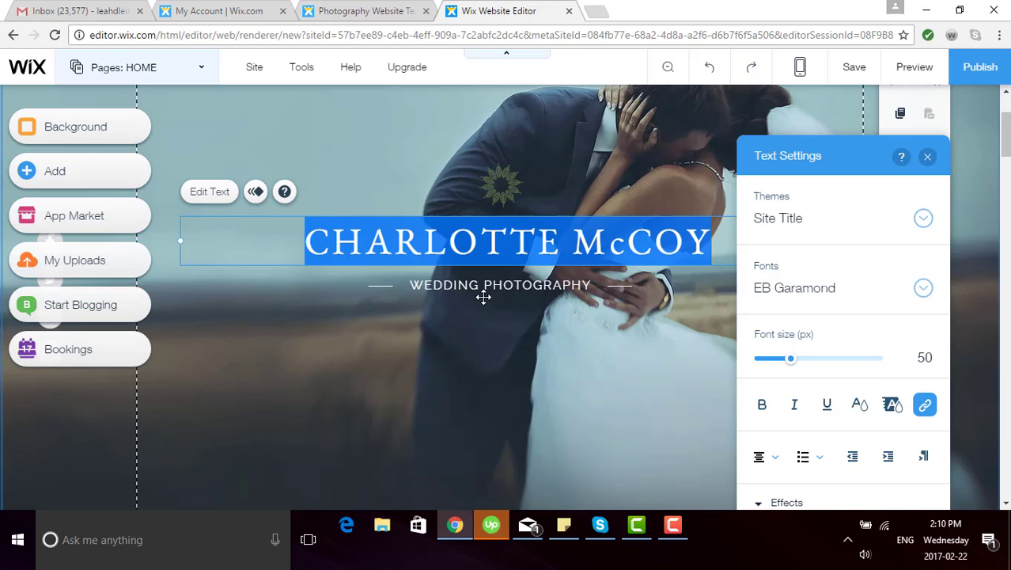
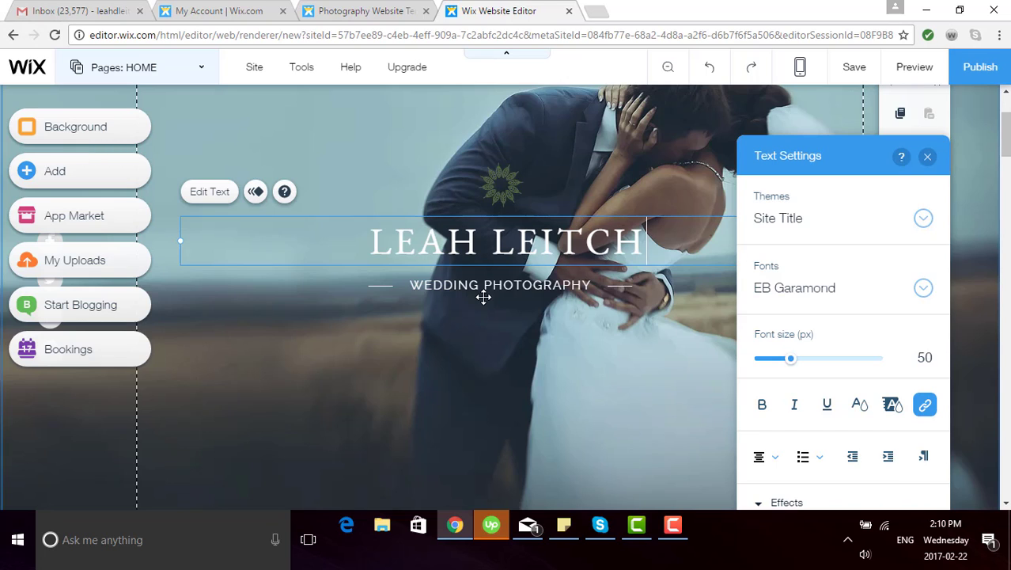
Step: Make the whole title text black (#000000)
{"action": "left_click_drag", "start_coordinate": [673, 236], "coordinate": [354, 261]}
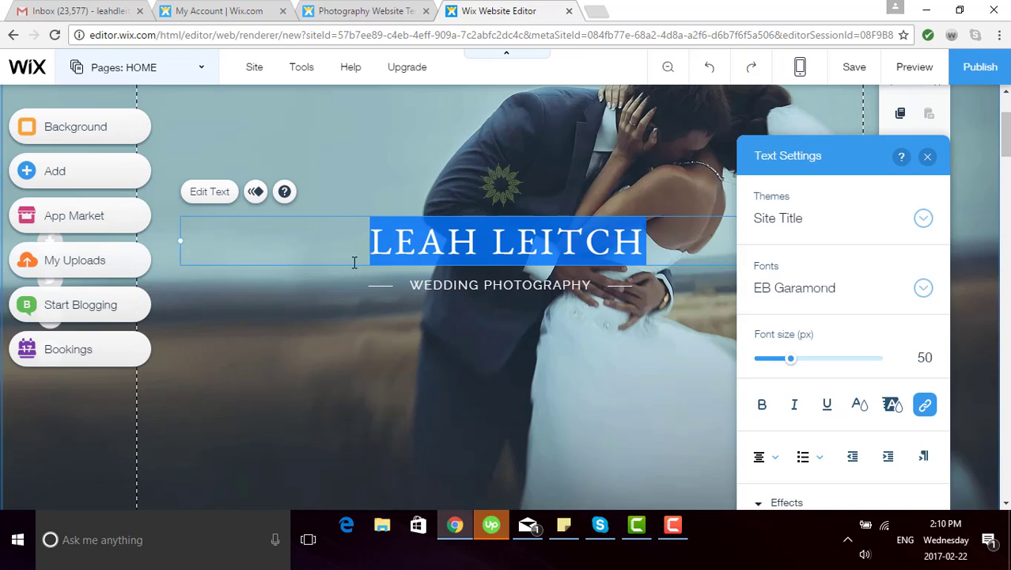
{"action": "left_click", "coordinate": [862, 411]}
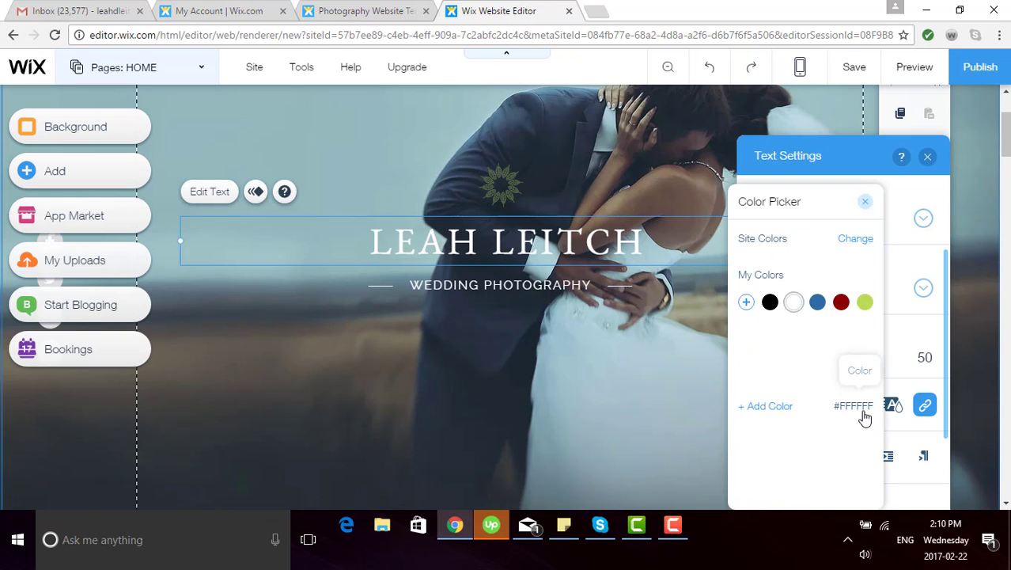
{"action": "left_click", "coordinate": [773, 392]}
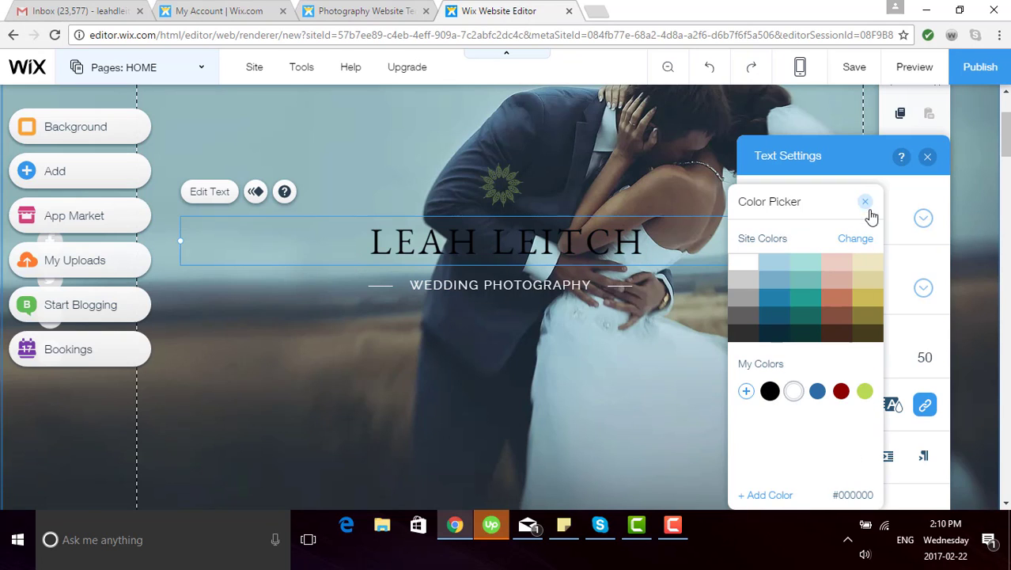
{"action": "left_click", "coordinate": [484, 448]}
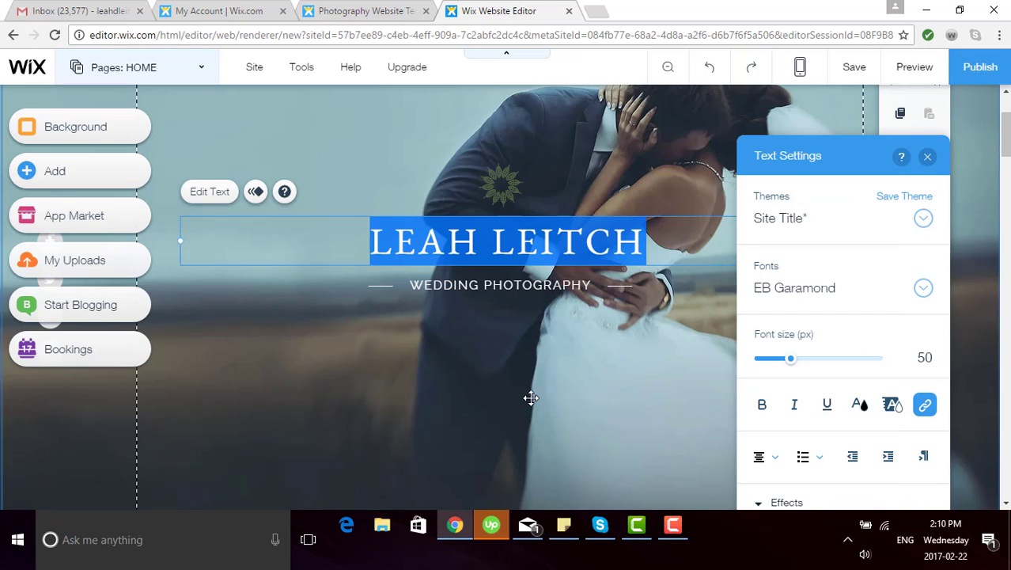
{"action": "left_click", "coordinate": [548, 342]}
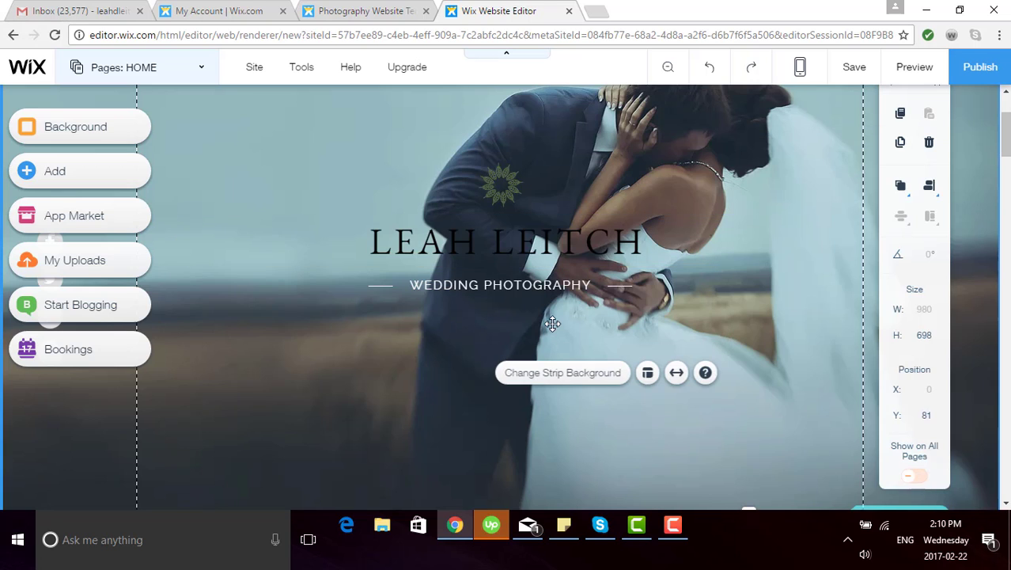
Step: Set the tagline font to Sail and retype it as 'Wedding Photography'
{"action": "left_click", "coordinate": [530, 287]}
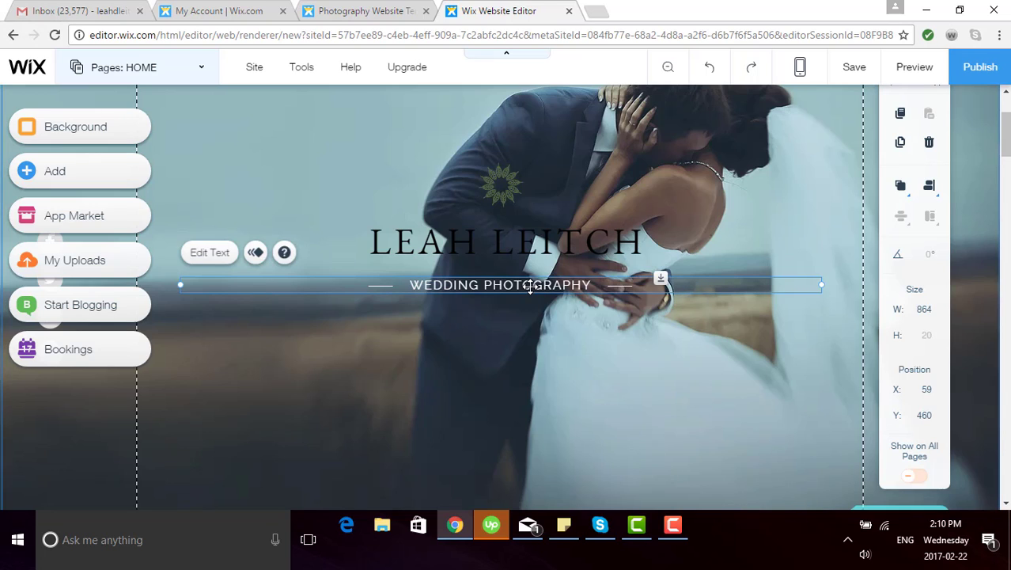
{"action": "left_click", "coordinate": [208, 253]}
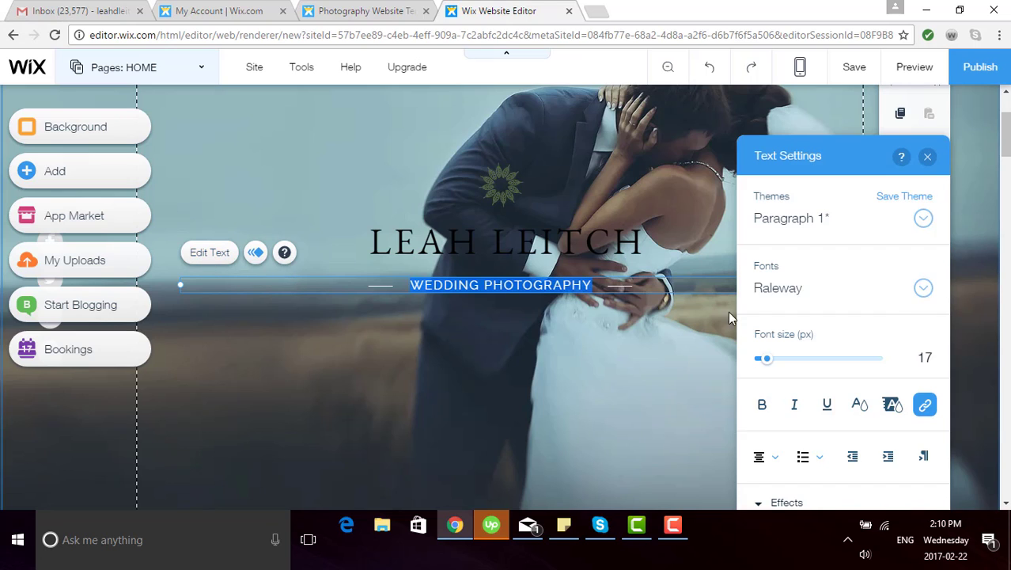
{"action": "left_click", "coordinate": [922, 291]}
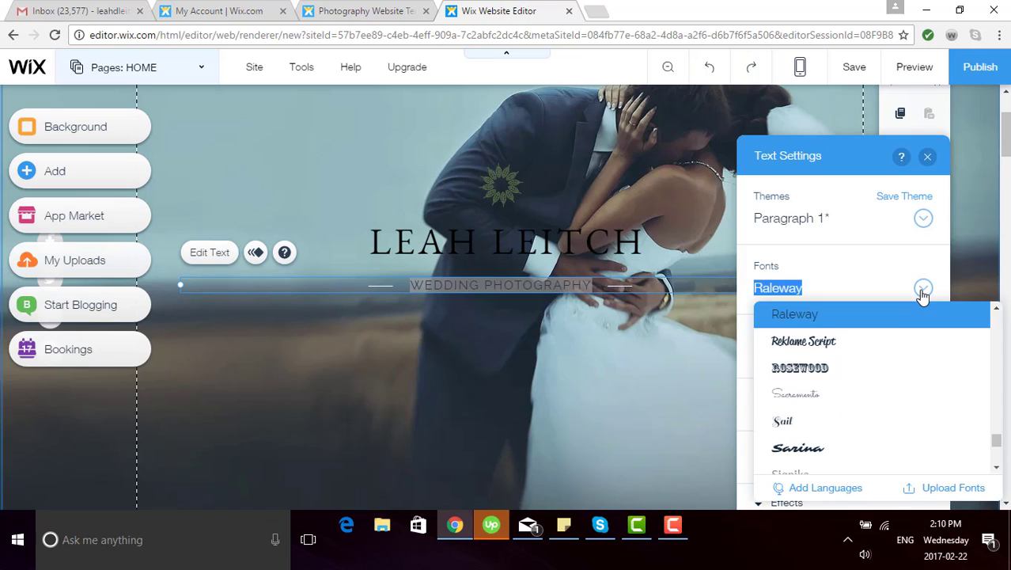
{"action": "left_click", "coordinate": [807, 429]}
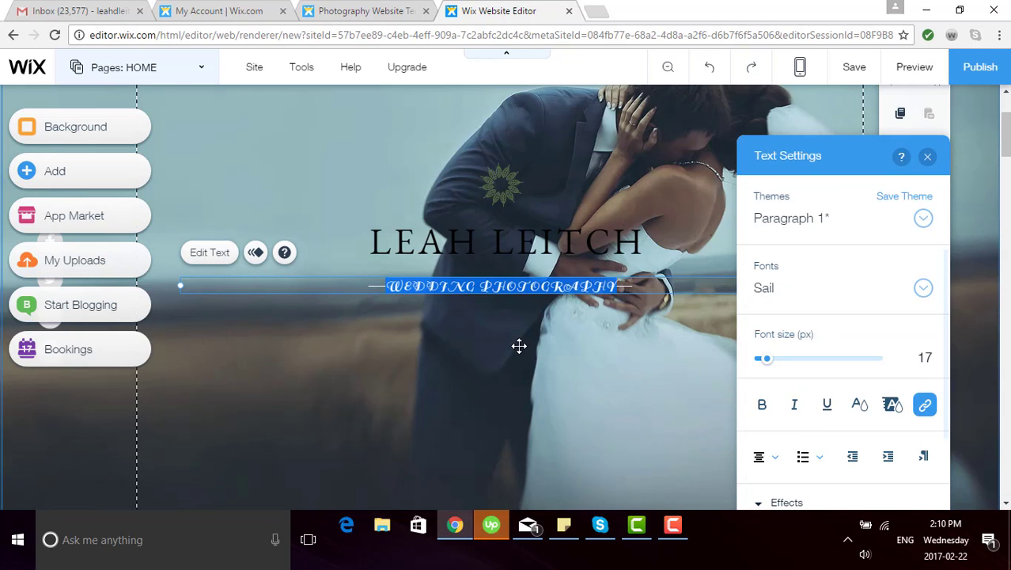
{"action": "left_click", "coordinate": [411, 286]}
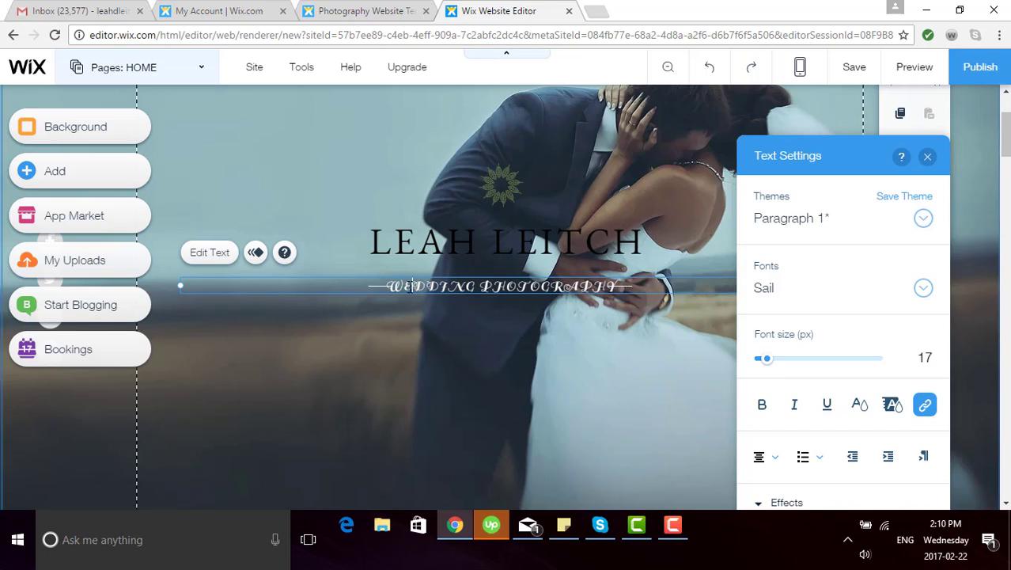
{"action": "left_click_drag", "start_coordinate": [407, 285], "coordinate": [638, 278]}
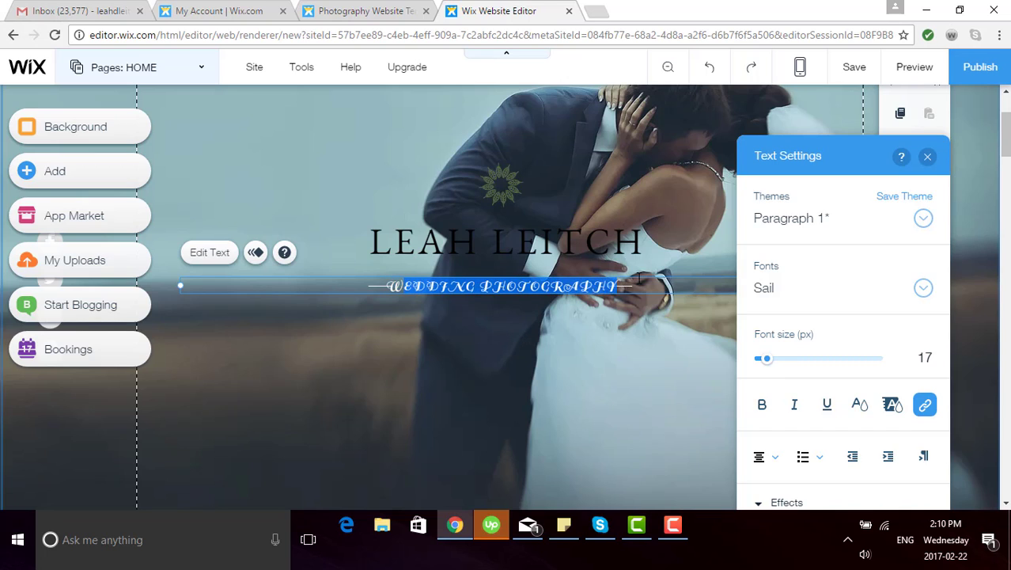
{"action": "type", "text": "We"}
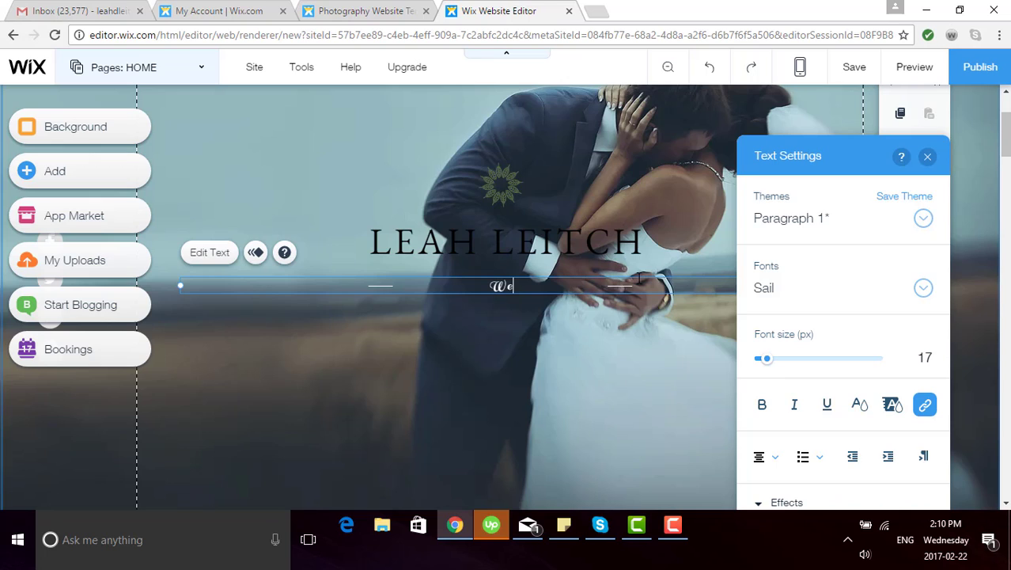
{"action": "type", "text": "dding Pho"}
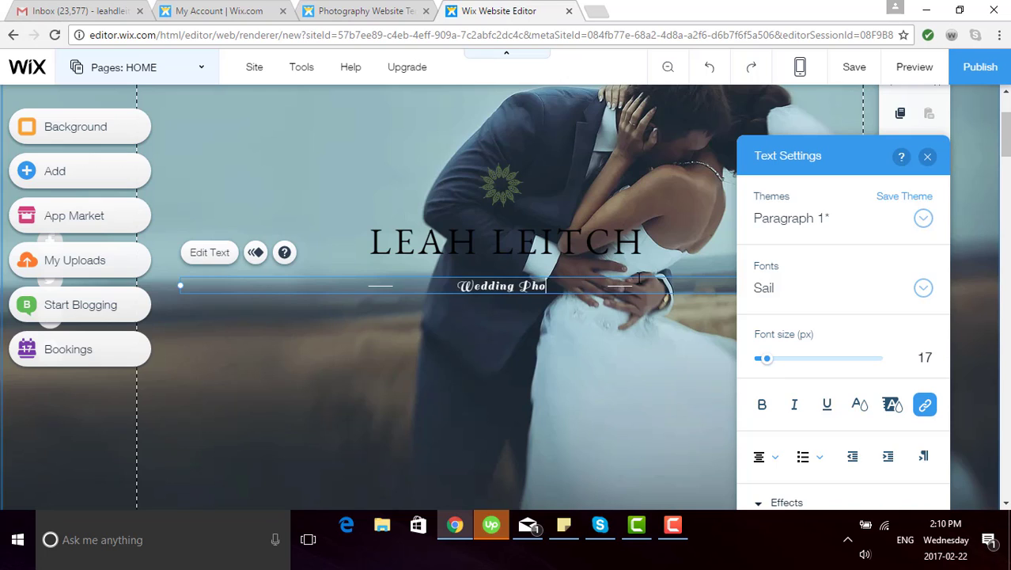
{"action": "type", "text": "tography"}
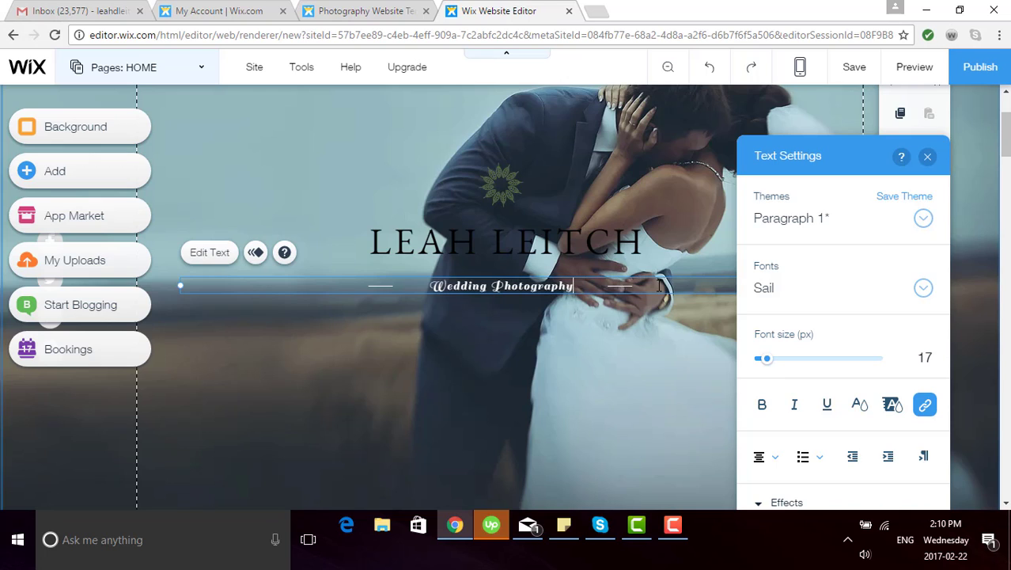
Step: Enlarge the tagline to 40 px and colour it black
{"action": "left_click_drag", "start_coordinate": [598, 285], "coordinate": [428, 286]}
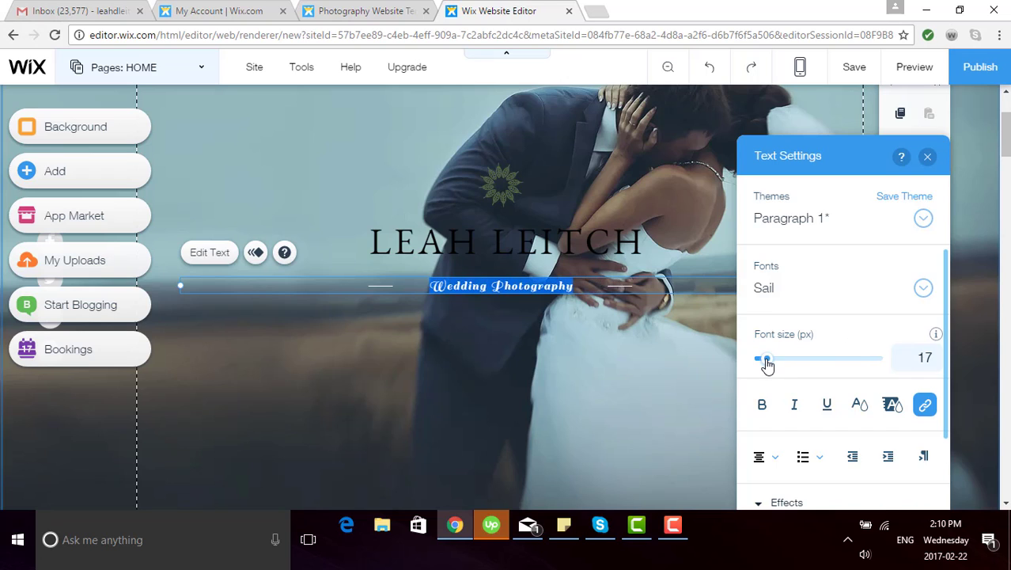
{"action": "left_click_drag", "start_coordinate": [766, 363], "coordinate": [788, 363]}
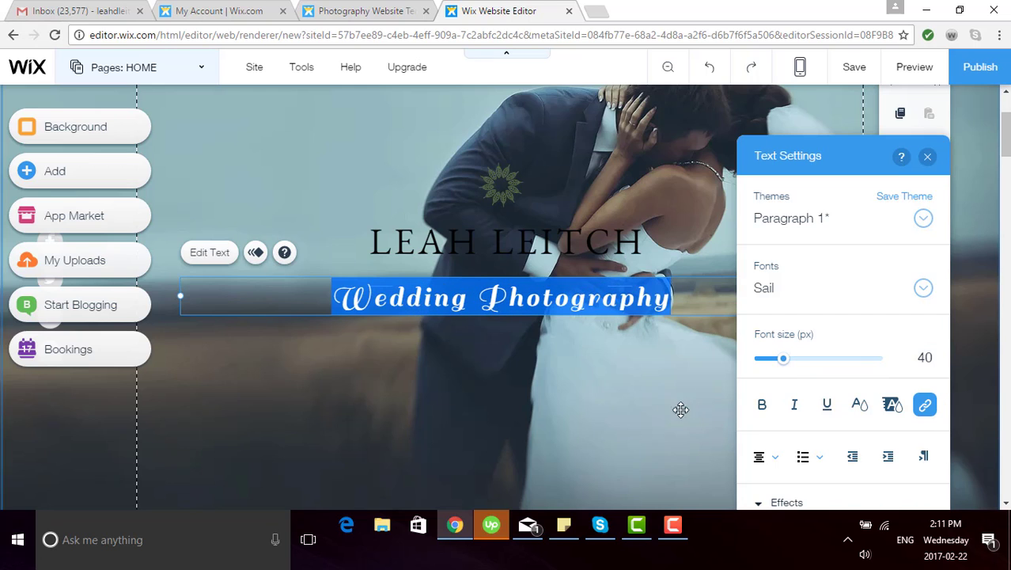
{"action": "left_click", "coordinate": [860, 407]}
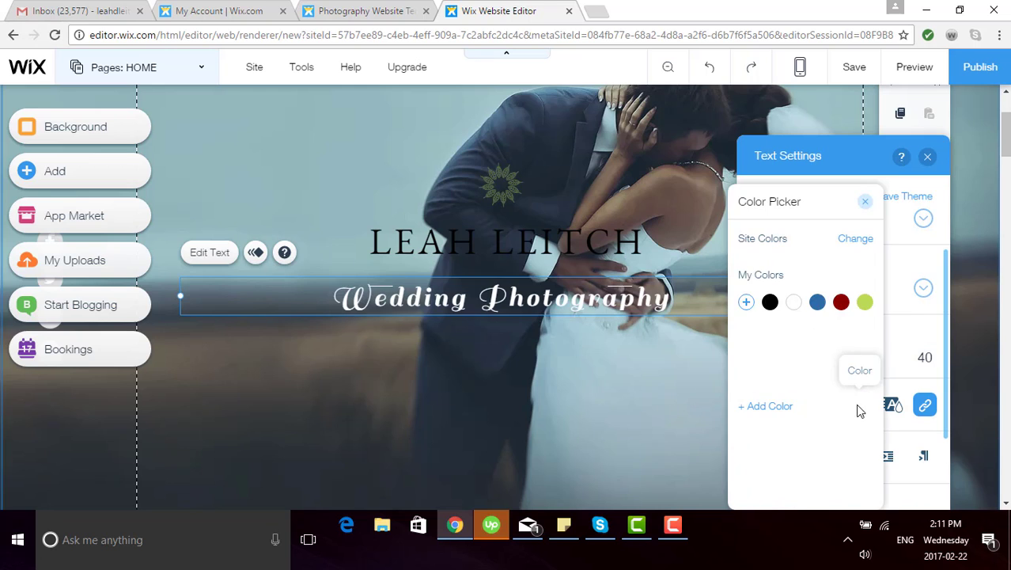
{"action": "left_click", "coordinate": [770, 388]}
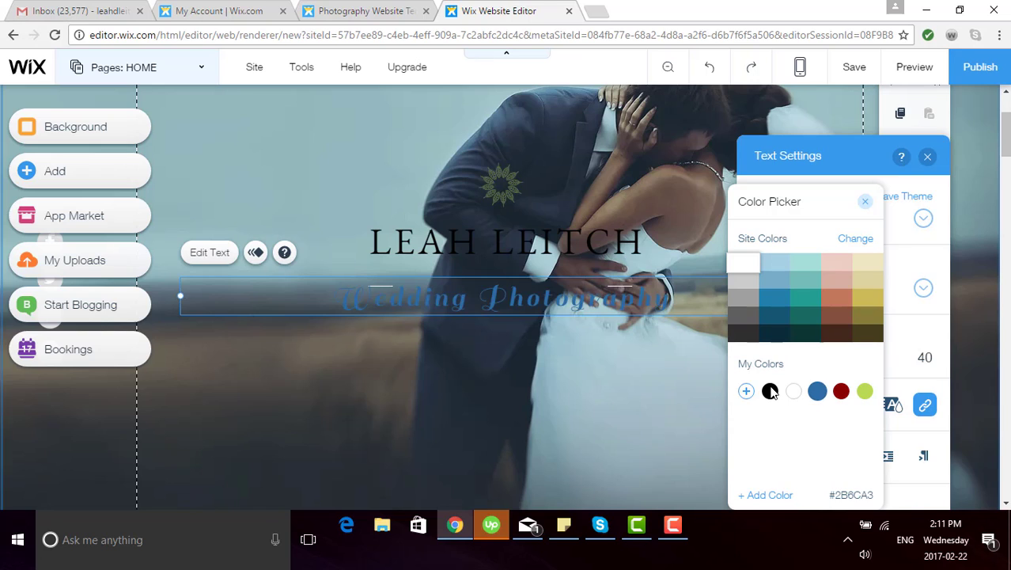
{"action": "left_click", "coordinate": [866, 203]}
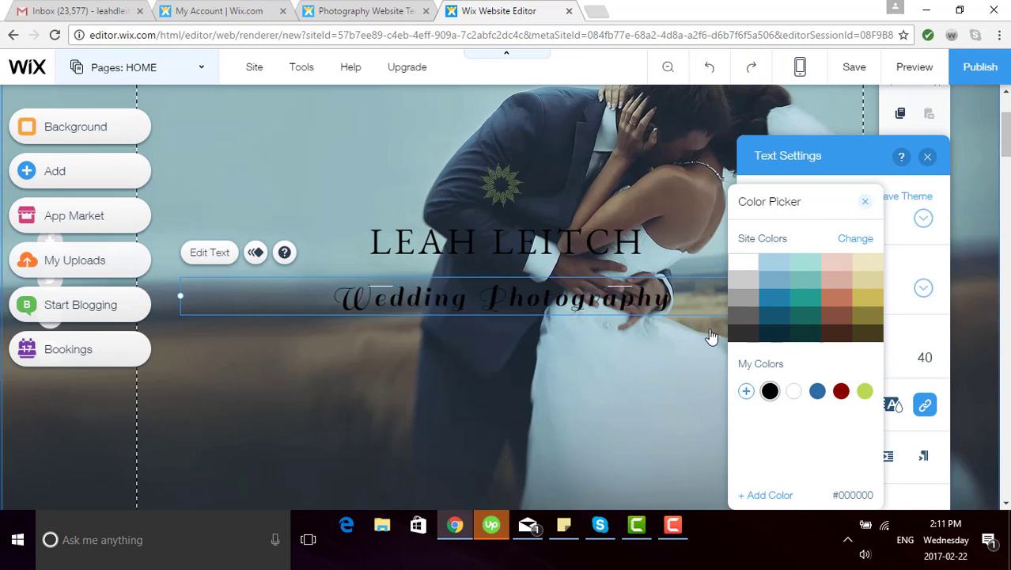
{"action": "left_click", "coordinate": [669, 385]}
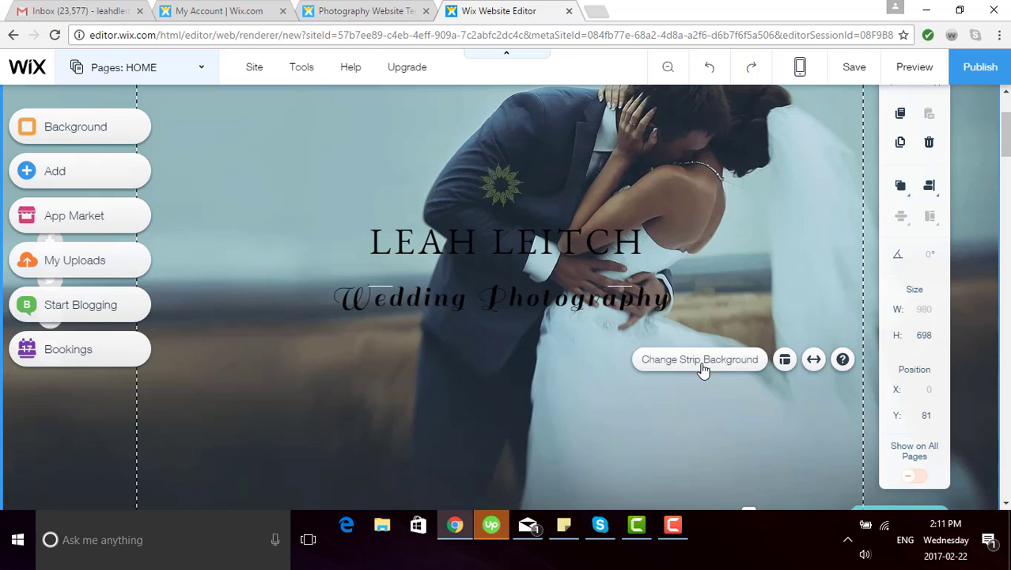
Step: Delete the right-hand and left-hand short lines flanking the tagline
{"action": "left_click", "coordinate": [617, 288]}
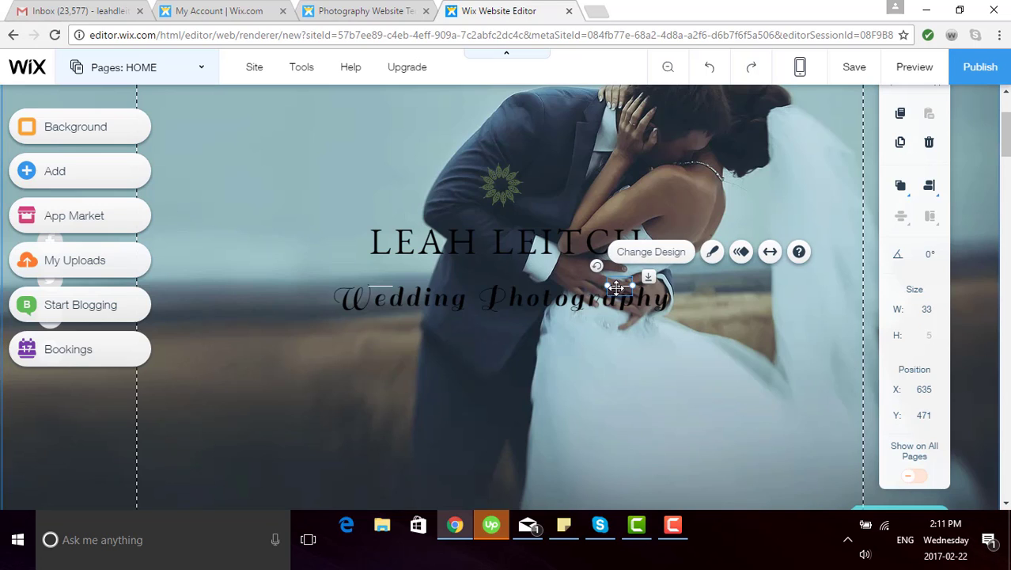
{"action": "left_click", "coordinate": [934, 154]}
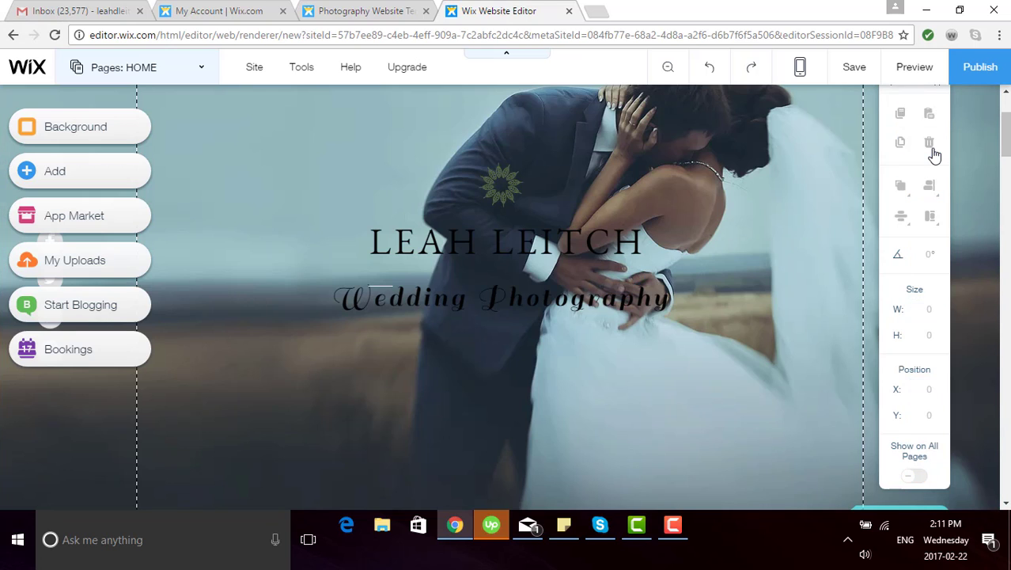
{"action": "left_click", "coordinate": [378, 285]}
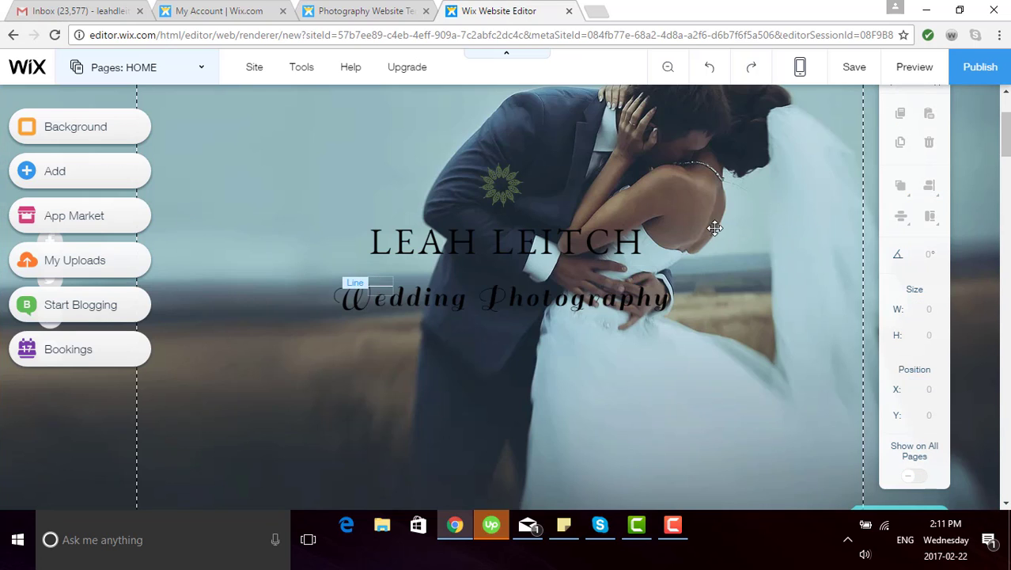
{"action": "key", "text": "Delete"}
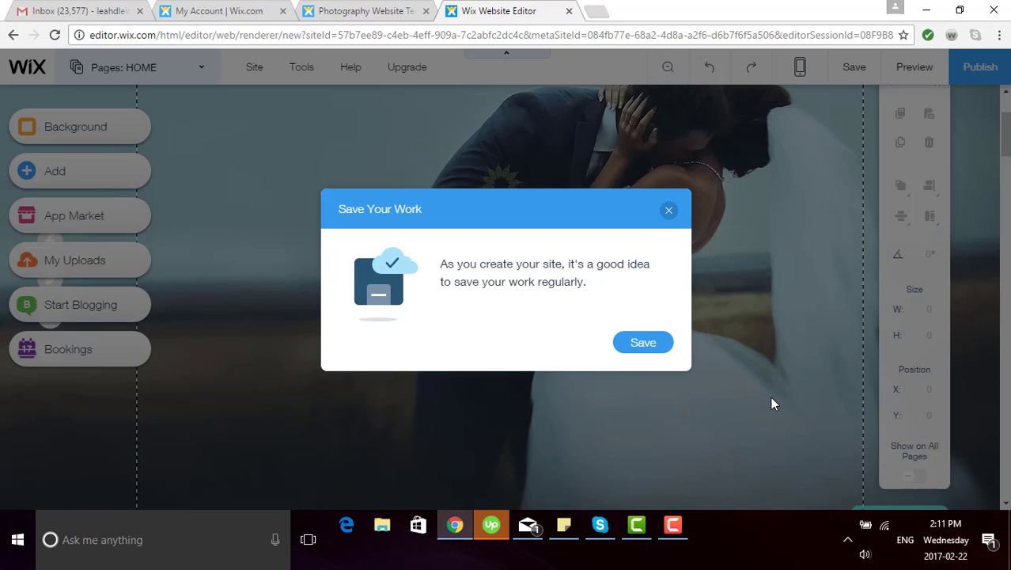
Step: Save the site on a free Wix.com address ending in 'llphotography' and close the confirmation
{"action": "left_click", "coordinate": [651, 348]}
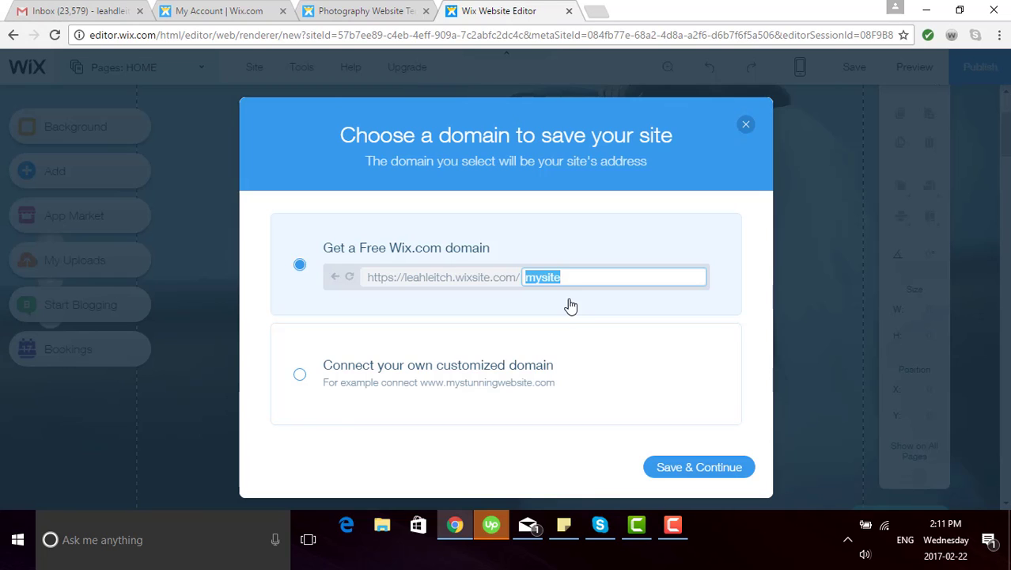
{"action": "type", "text": "llphotography"}
{"action": "left_click", "coordinate": [684, 468]}
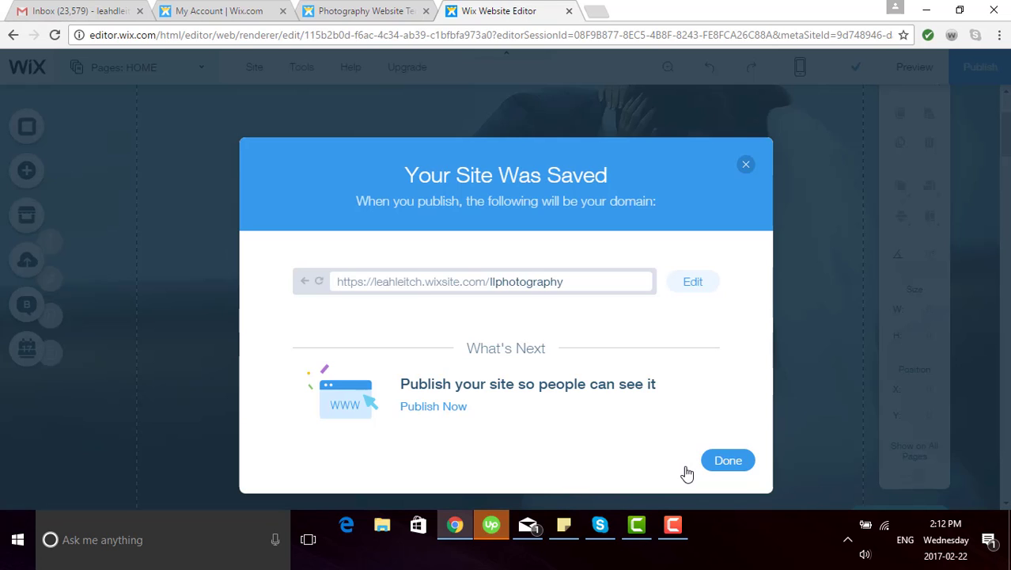
{"action": "left_click", "coordinate": [747, 166]}
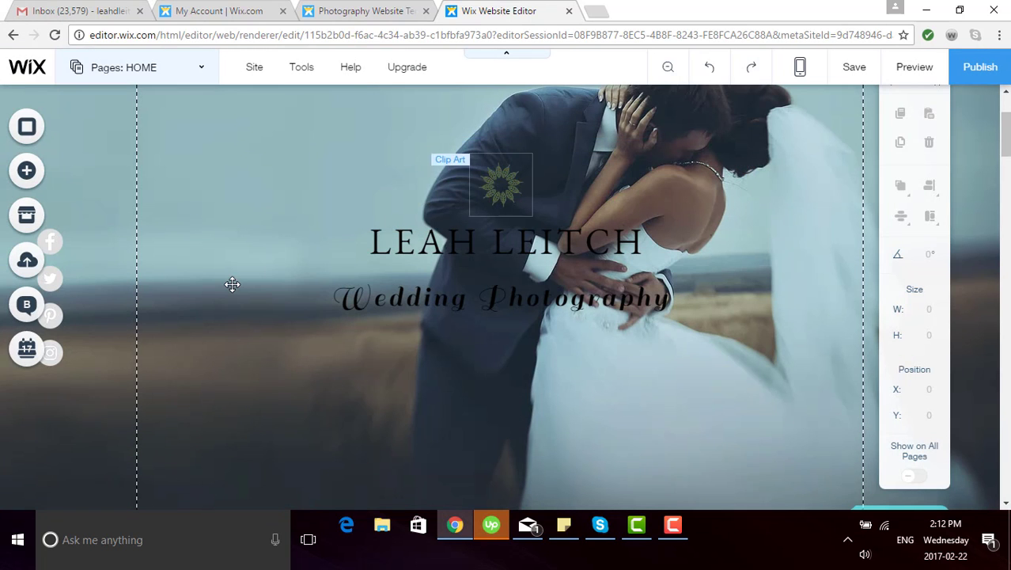
Step: Set the top strip's background to the black-and-white bride and groom photo from My Images
{"action": "left_click", "coordinate": [257, 193]}
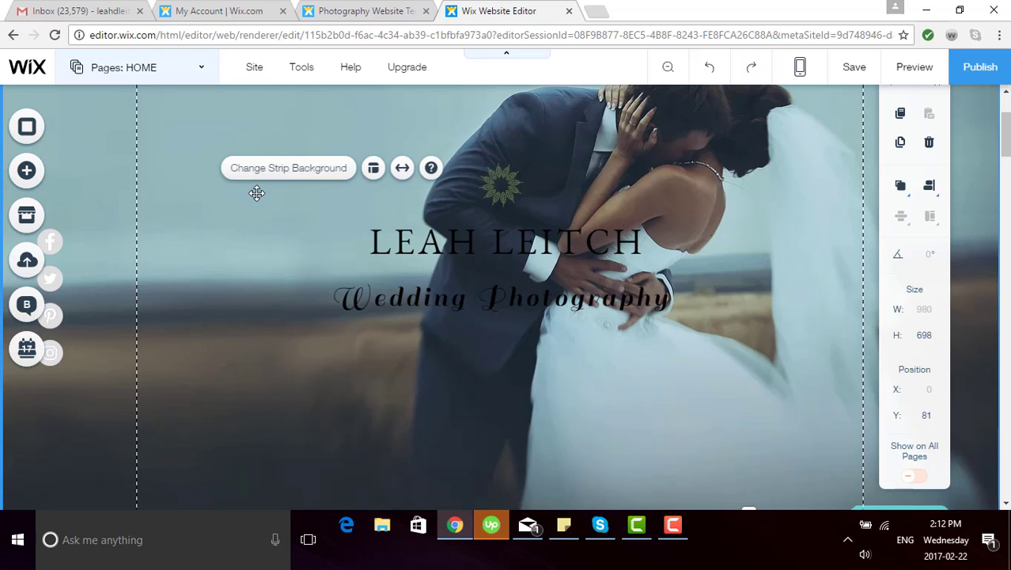
{"action": "left_click", "coordinate": [300, 168]}
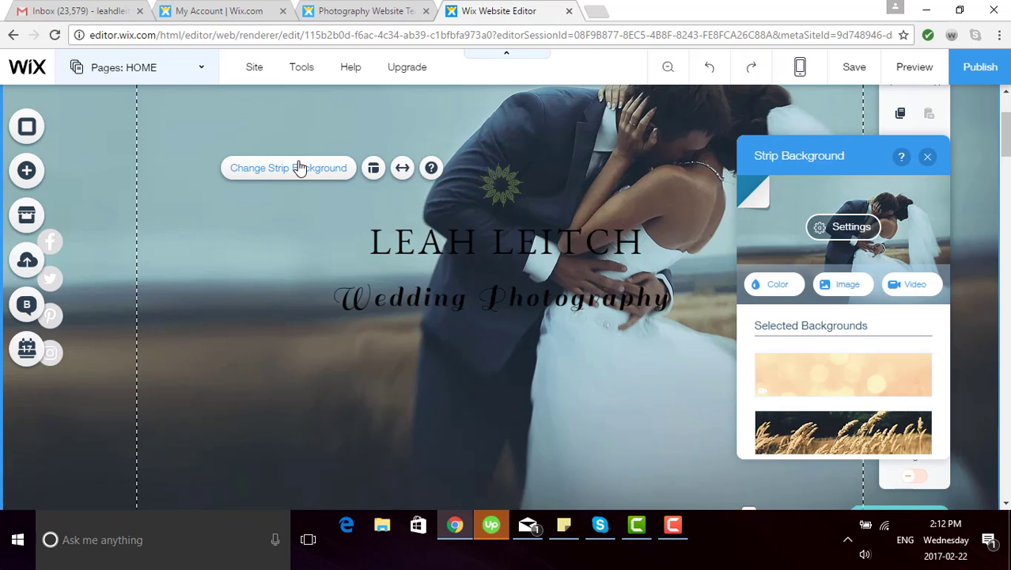
{"action": "left_click", "coordinate": [842, 286]}
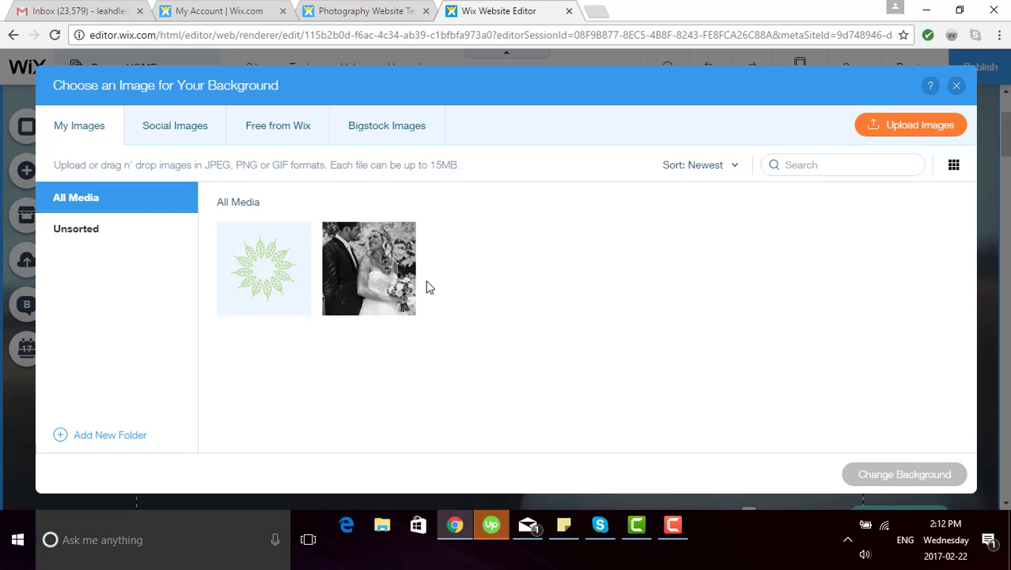
{"action": "left_click", "coordinate": [375, 277]}
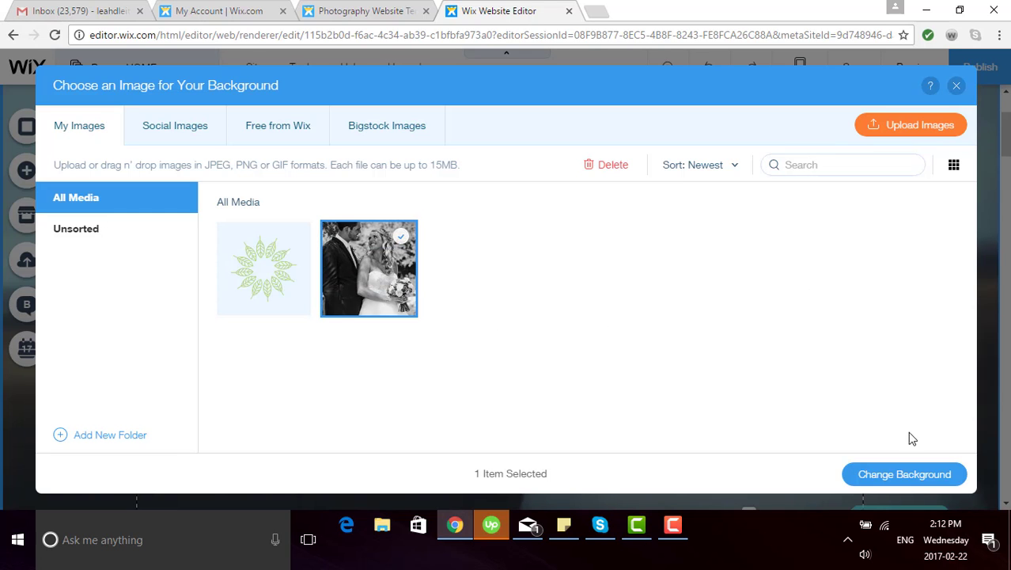
{"action": "left_click", "coordinate": [914, 474]}
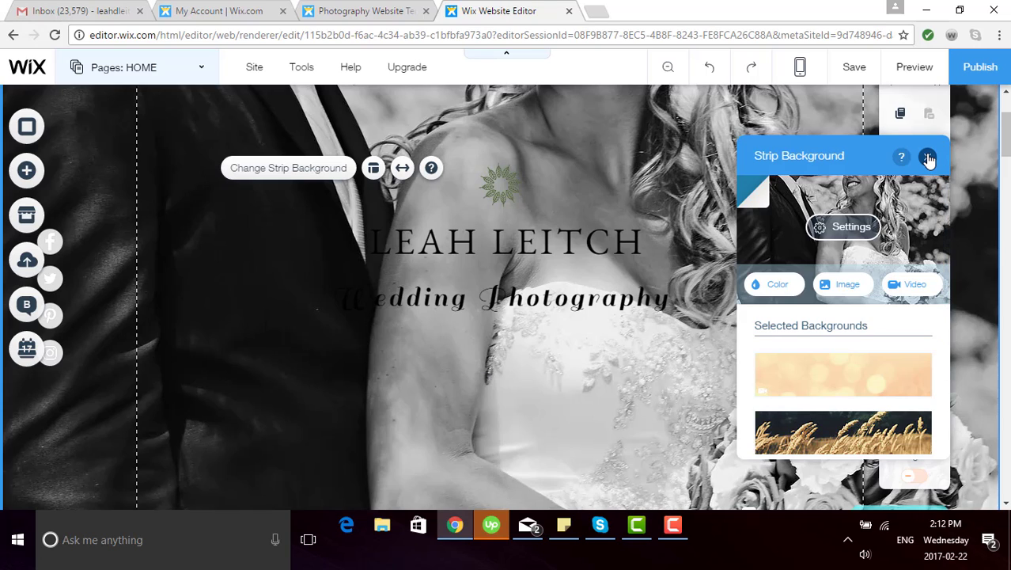
{"action": "left_click", "coordinate": [928, 160]}
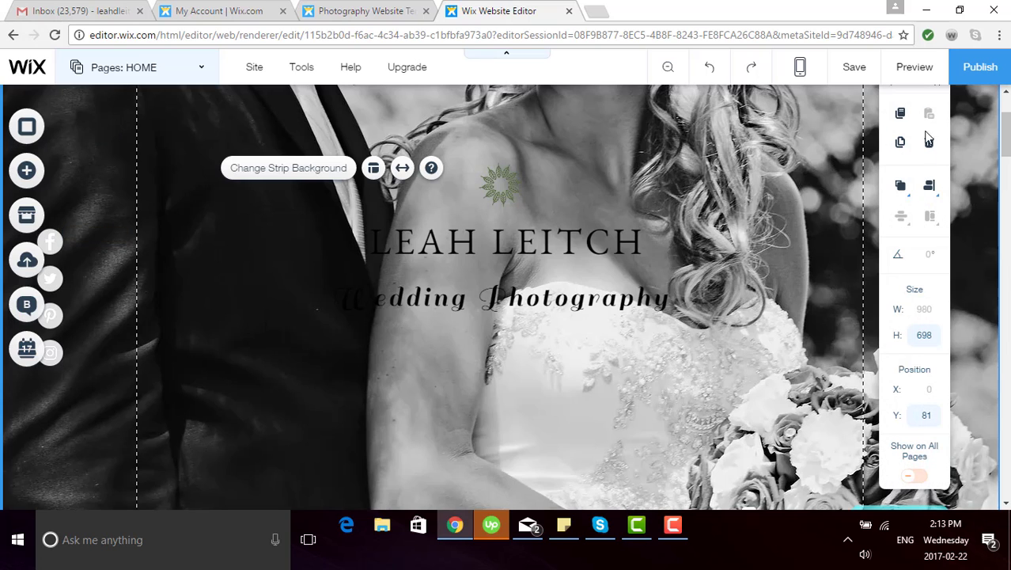
Step: Hide the editor panels to preview more of the home page
{"action": "left_click", "coordinate": [517, 57]}
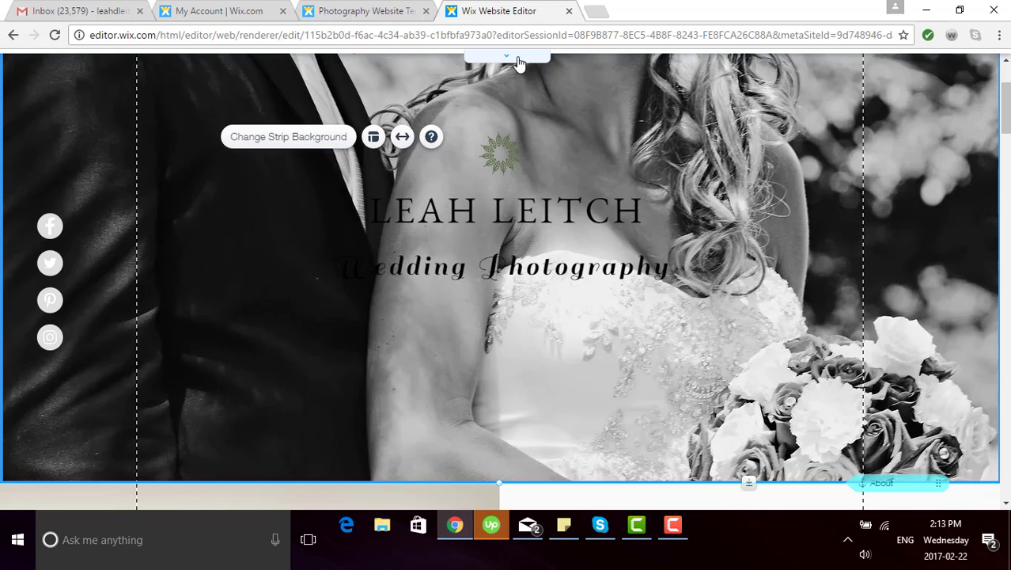
{"action": "left_click", "coordinate": [518, 60]}
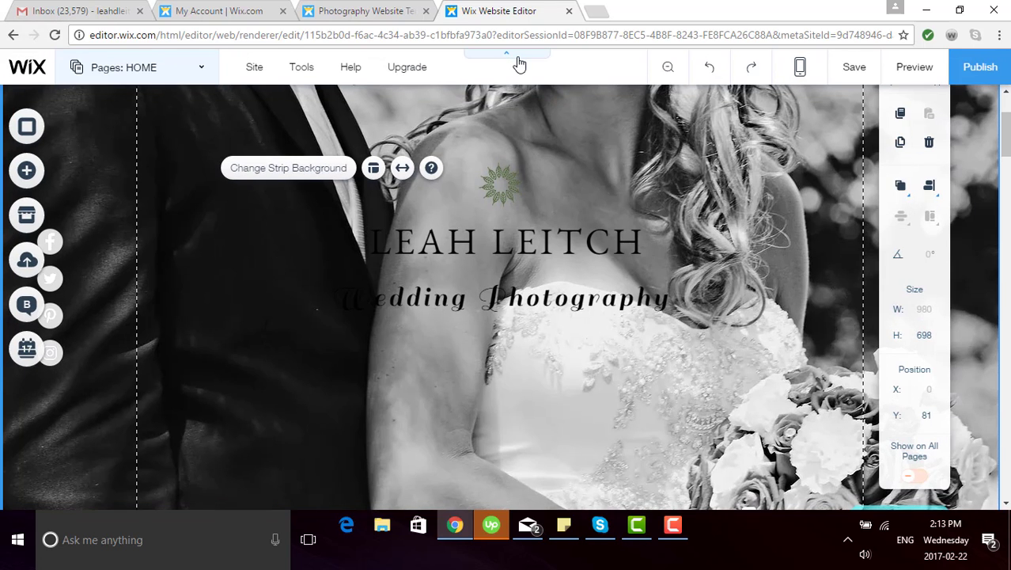
{"action": "left_click", "coordinate": [519, 64]}
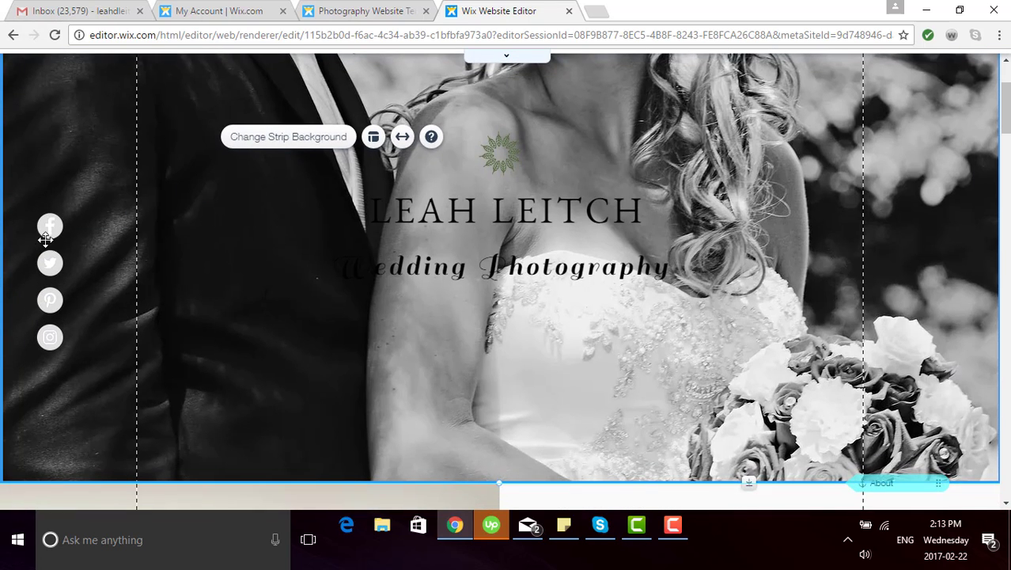
Step: In Set Social Links, replace the first icon with the plain black Facebook icon from Free from Wix
{"action": "left_click", "coordinate": [48, 242]}
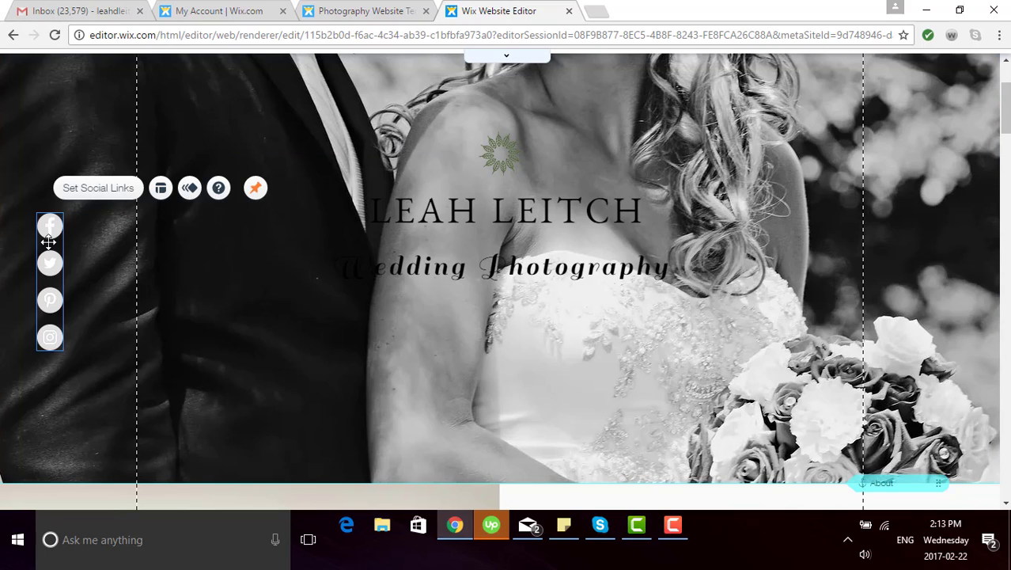
{"action": "left_click", "coordinate": [98, 188]}
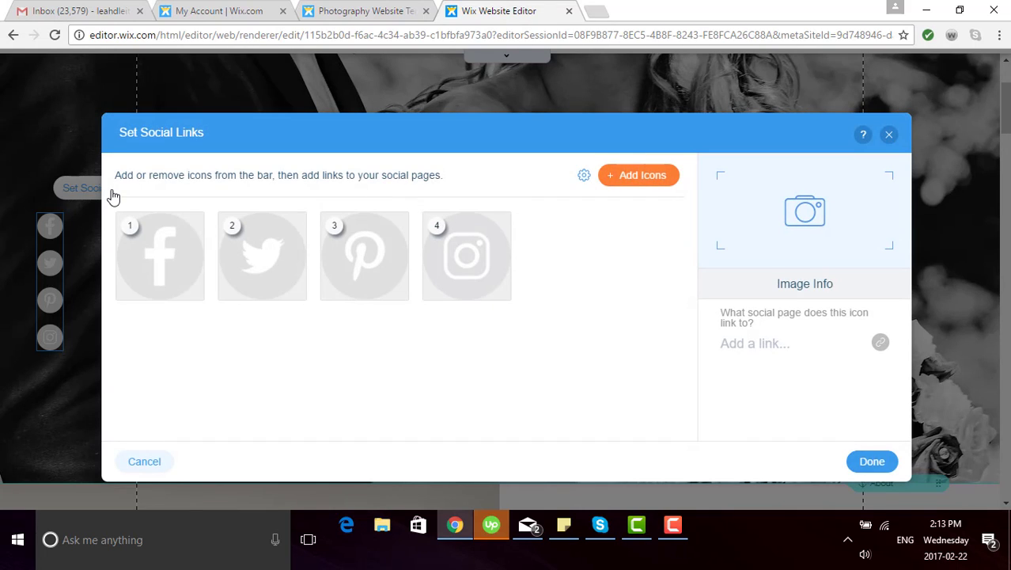
{"action": "left_click", "coordinate": [149, 254]}
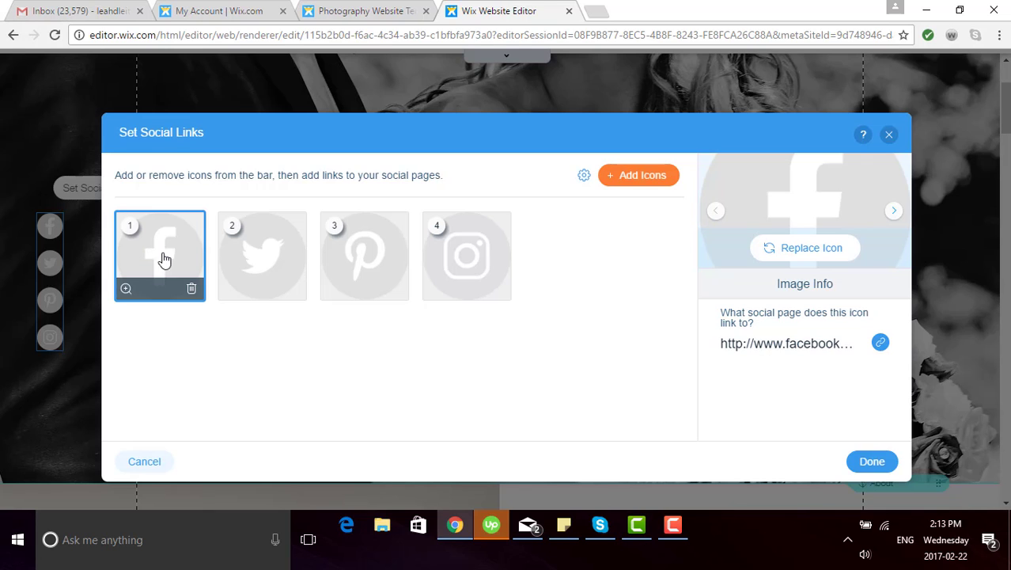
{"action": "left_click", "coordinate": [813, 250]}
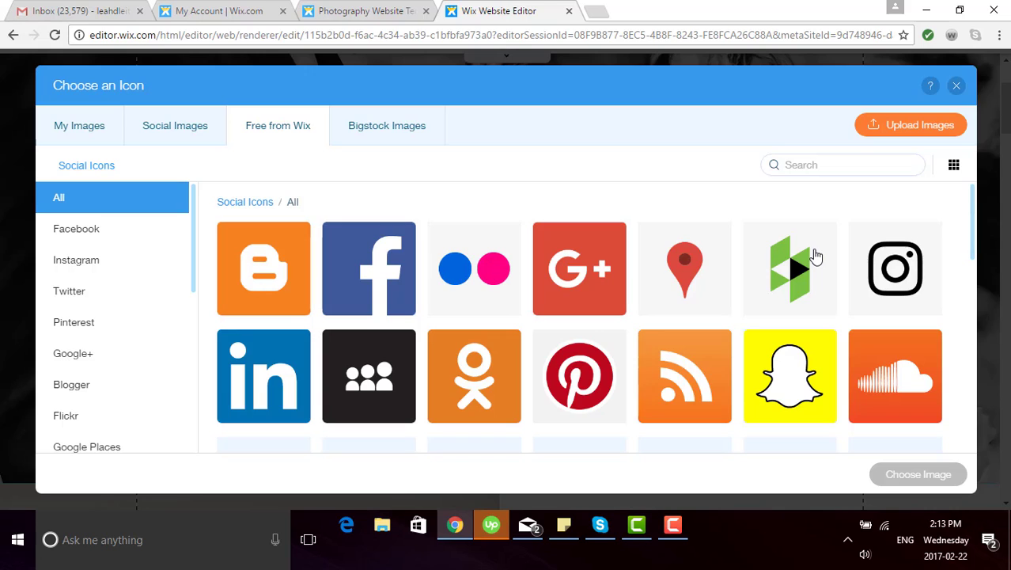
{"action": "left_click", "coordinate": [69, 231]}
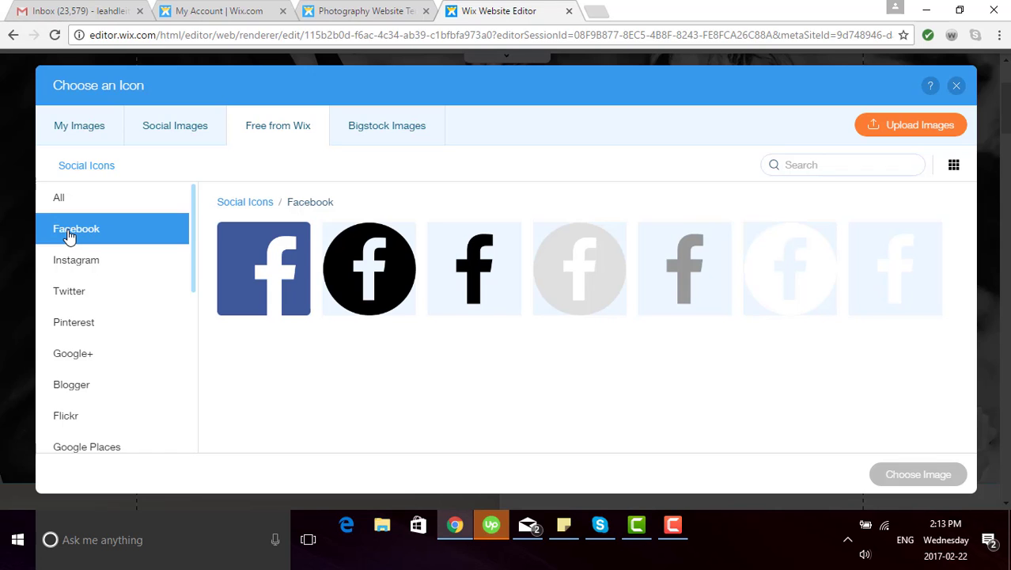
{"action": "left_click", "coordinate": [479, 294]}
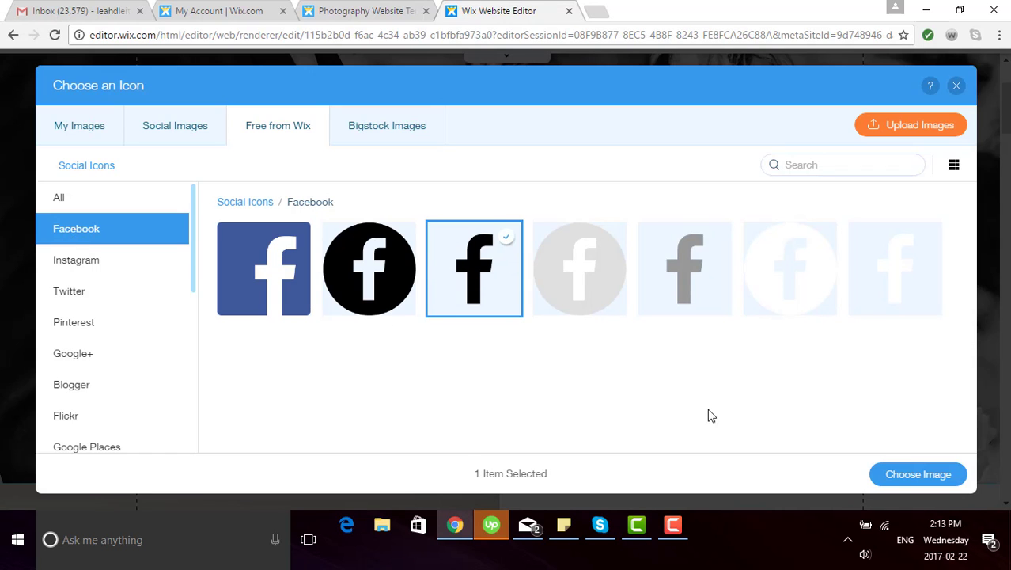
{"action": "left_click", "coordinate": [893, 478]}
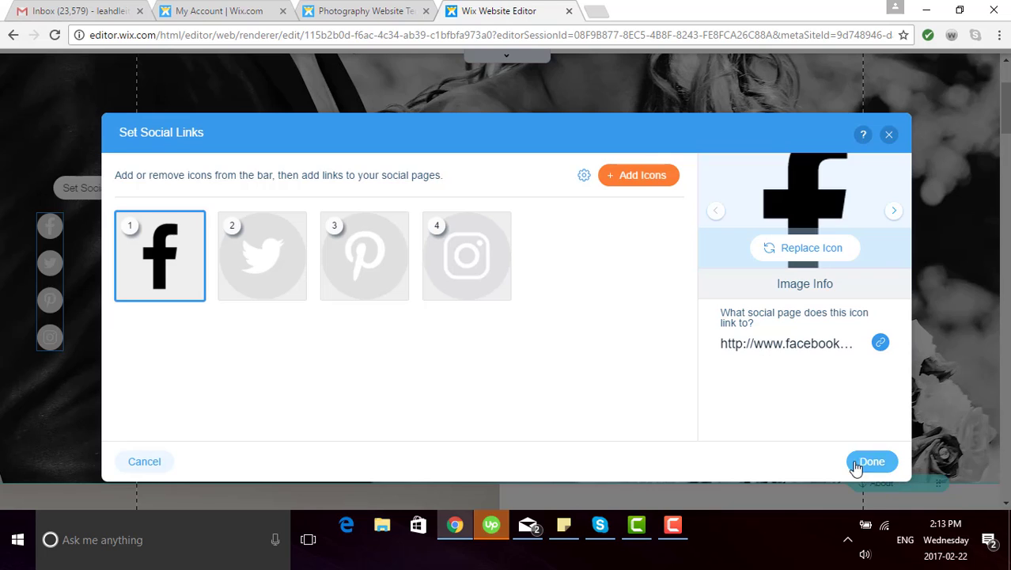
{"action": "left_click", "coordinate": [264, 263]}
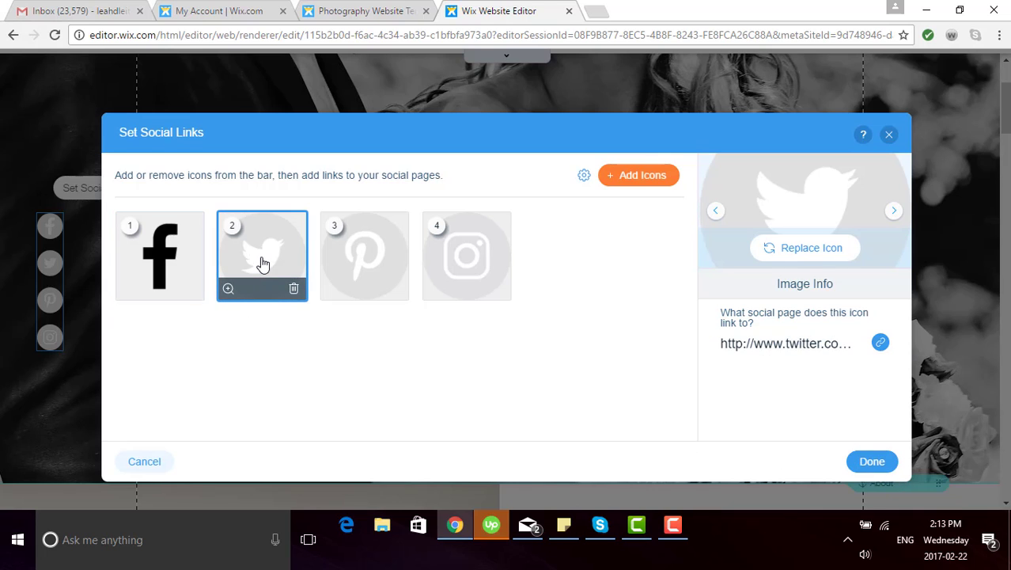
Step: Swap the Twitter icon for the black Twitter icon and delete the Pinterest icon
{"action": "left_click", "coordinate": [793, 249]}
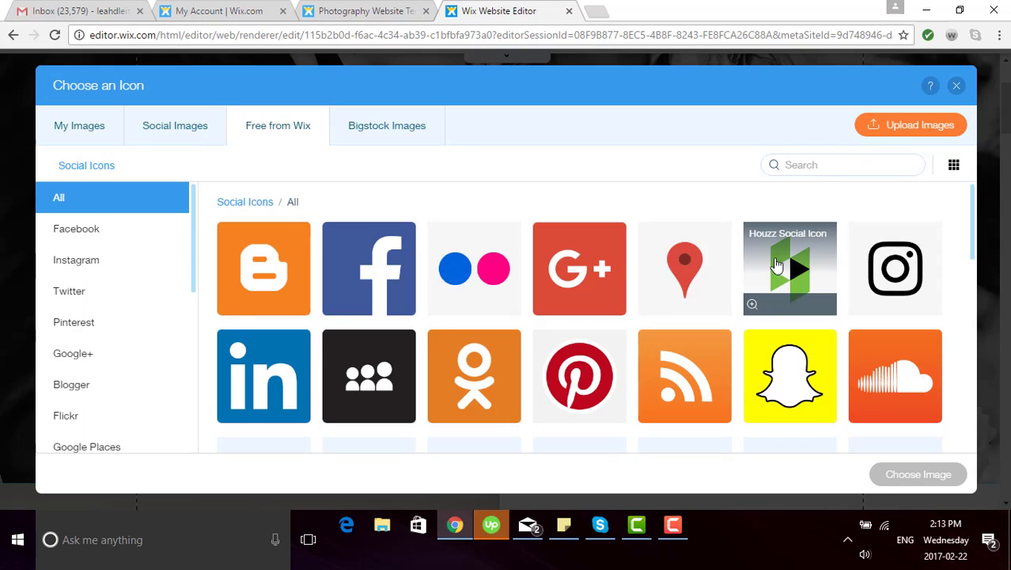
{"action": "left_click", "coordinate": [63, 292]}
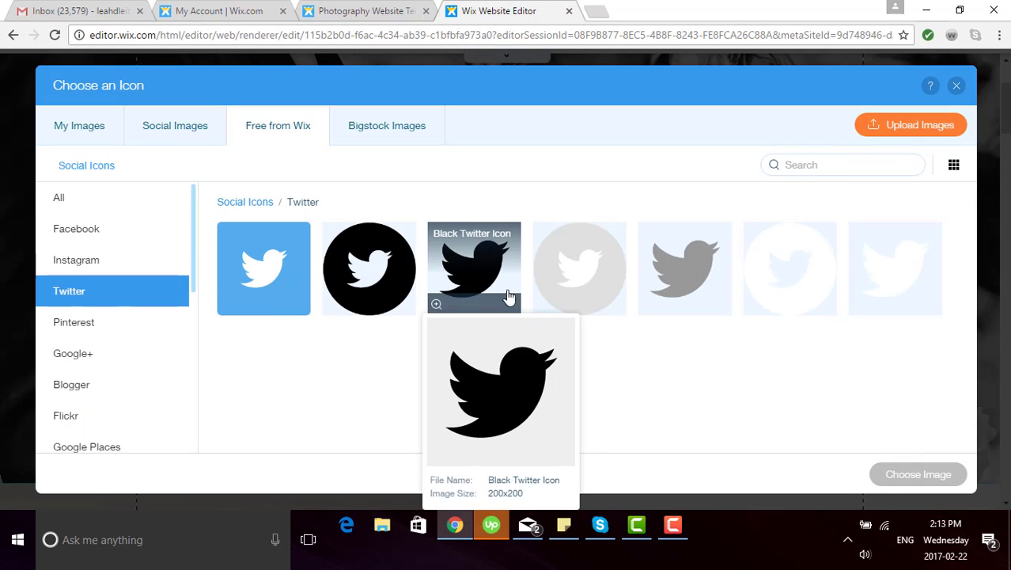
{"action": "left_click", "coordinate": [506, 294]}
{"action": "left_click", "coordinate": [894, 477]}
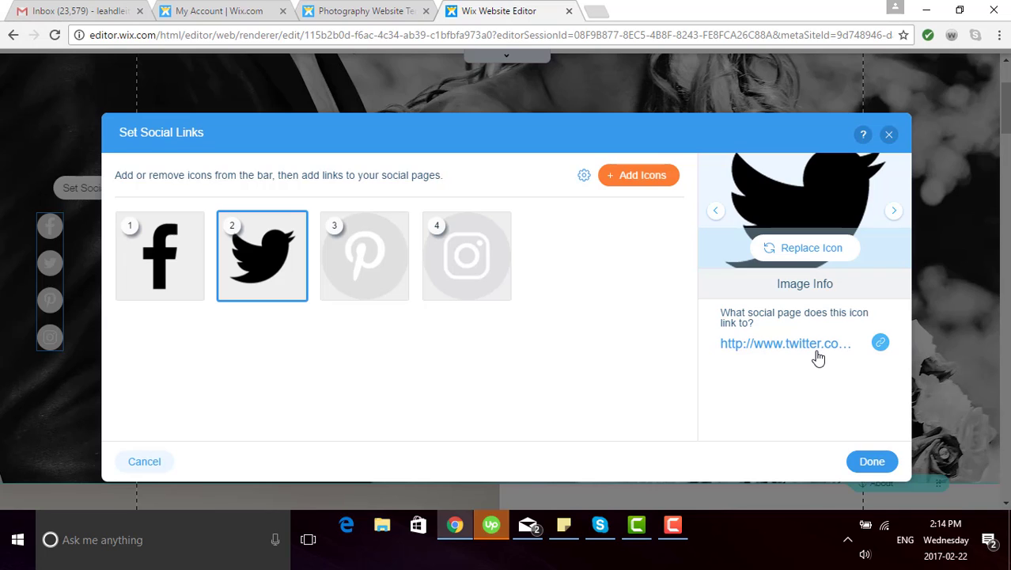
{"action": "mouse_move", "coordinate": [376, 241]}
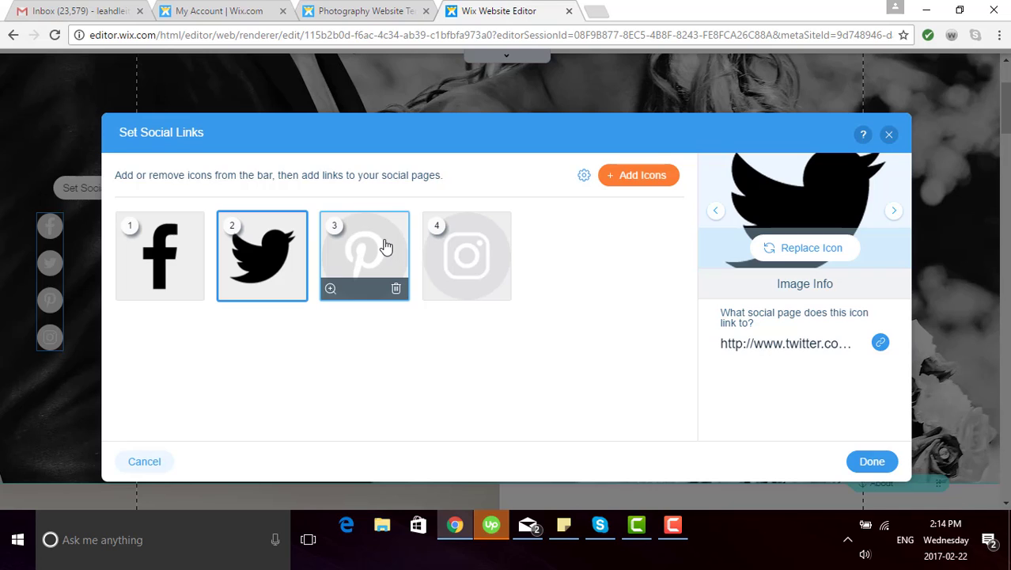
{"action": "left_click", "coordinate": [395, 289]}
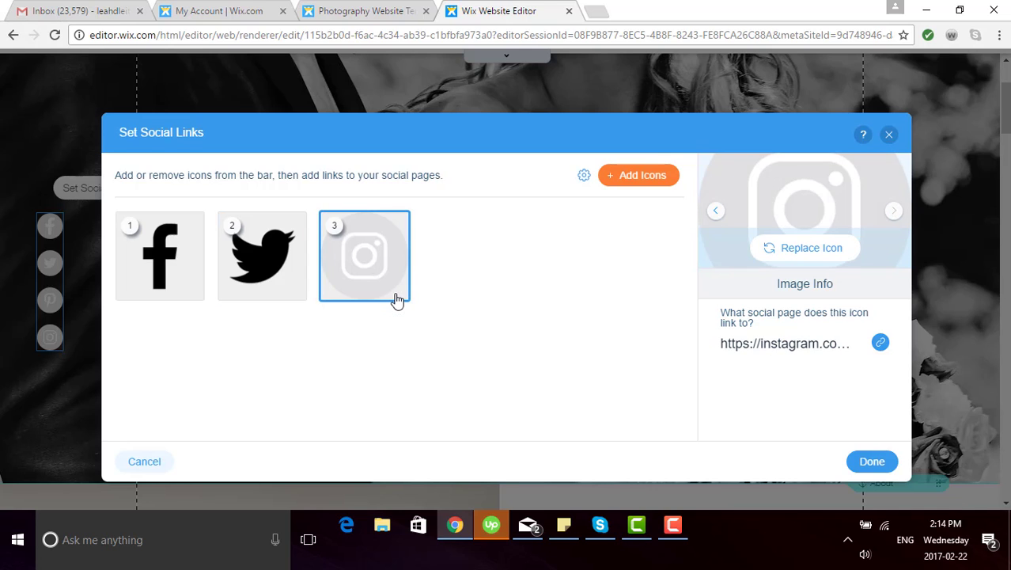
Step: Replace the Instagram icon with the black outlined Instagram icon and apply the changes with Done
{"action": "mouse_move", "coordinate": [380, 270]}
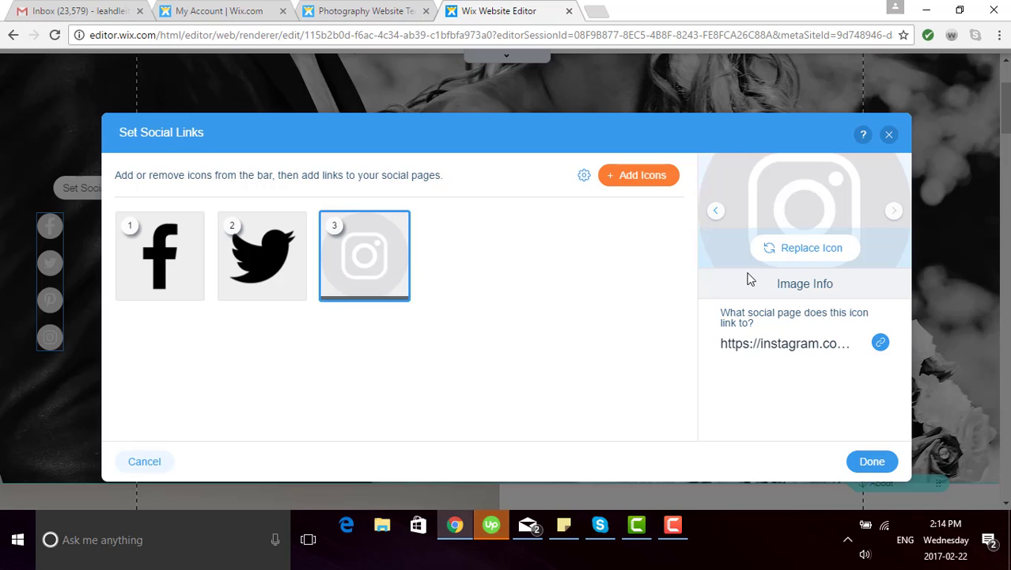
{"action": "left_click", "coordinate": [791, 255]}
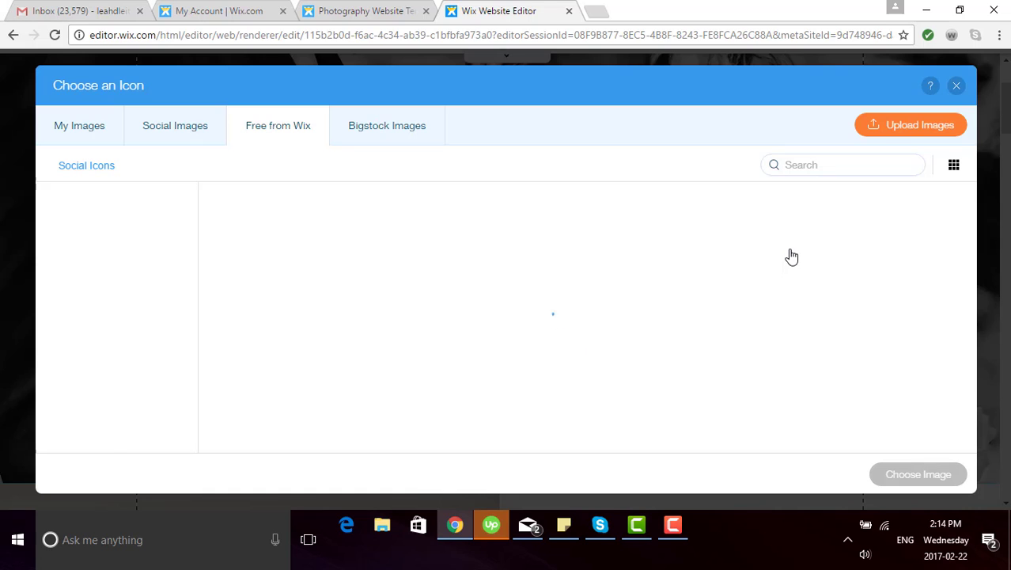
{"action": "left_click", "coordinate": [93, 271]}
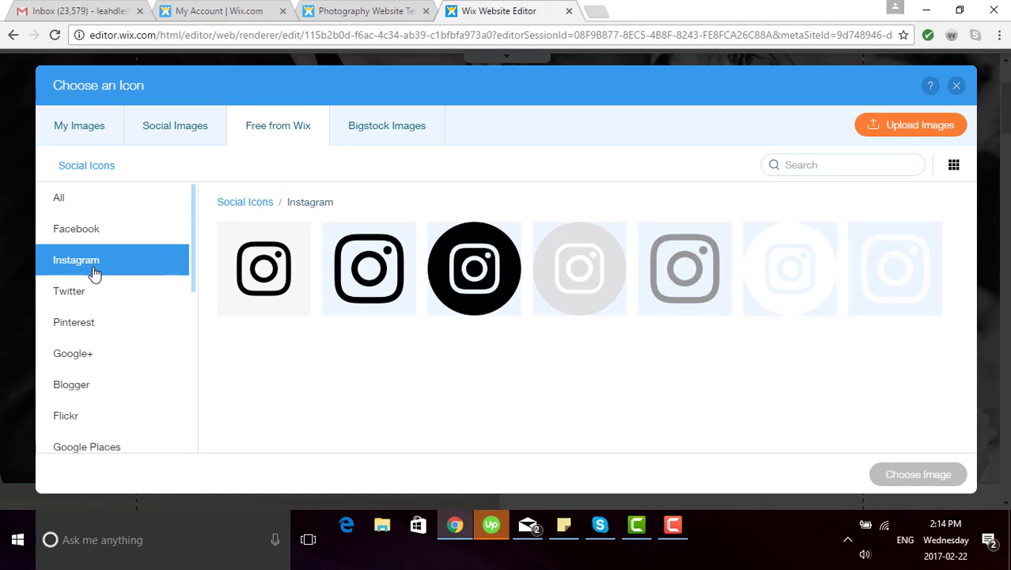
{"action": "left_click", "coordinate": [369, 273]}
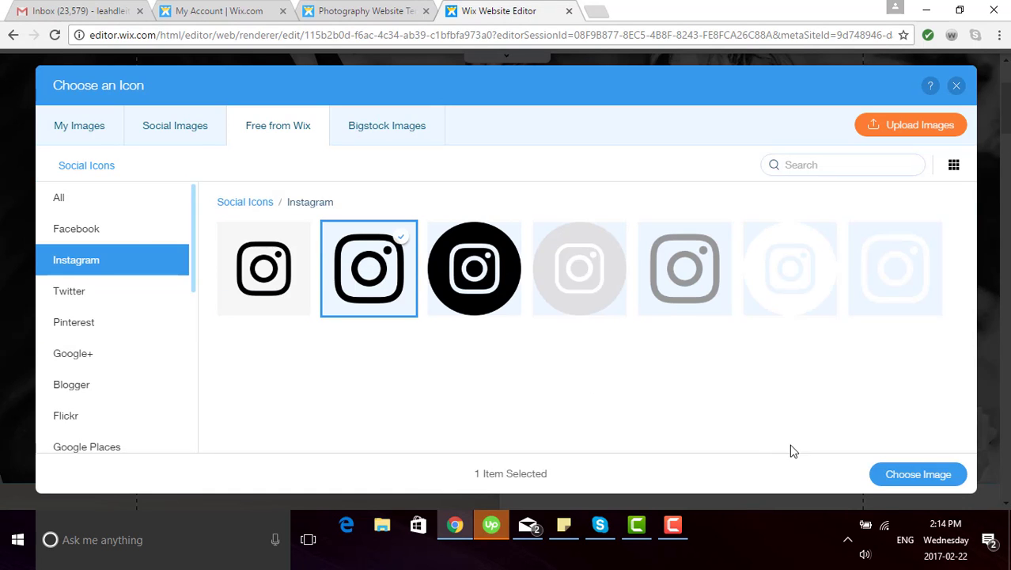
{"action": "left_click", "coordinate": [882, 475]}
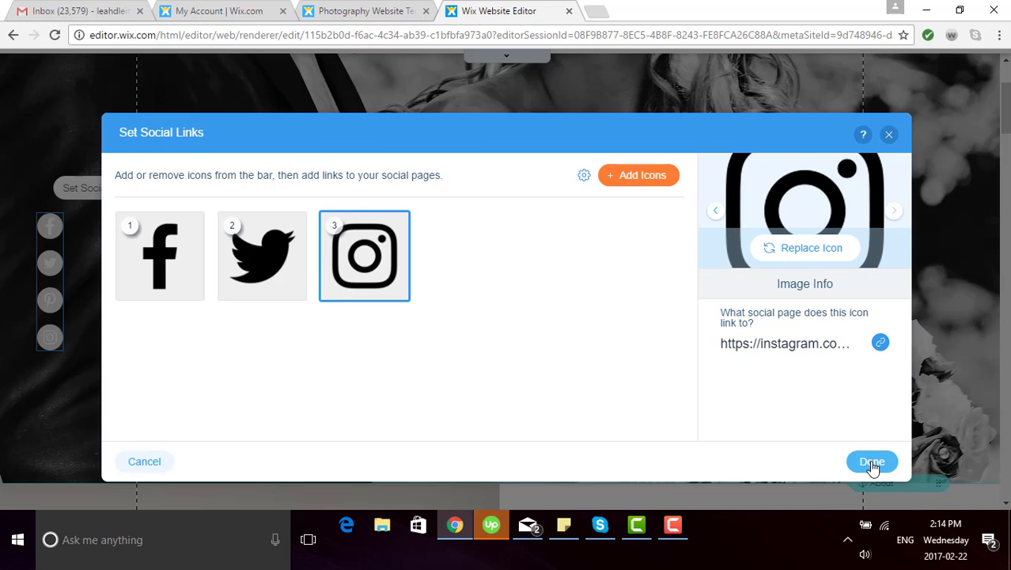
{"action": "left_click", "coordinate": [873, 466]}
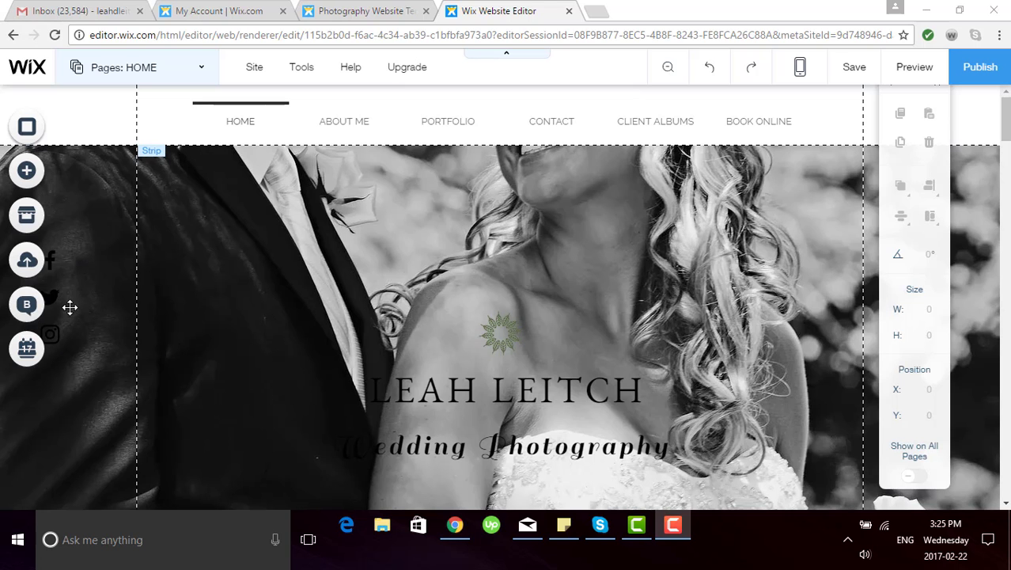
{"action": "scroll", "coordinate": [91, 339], "scroll_direction": "down", "scroll_amount": 10}
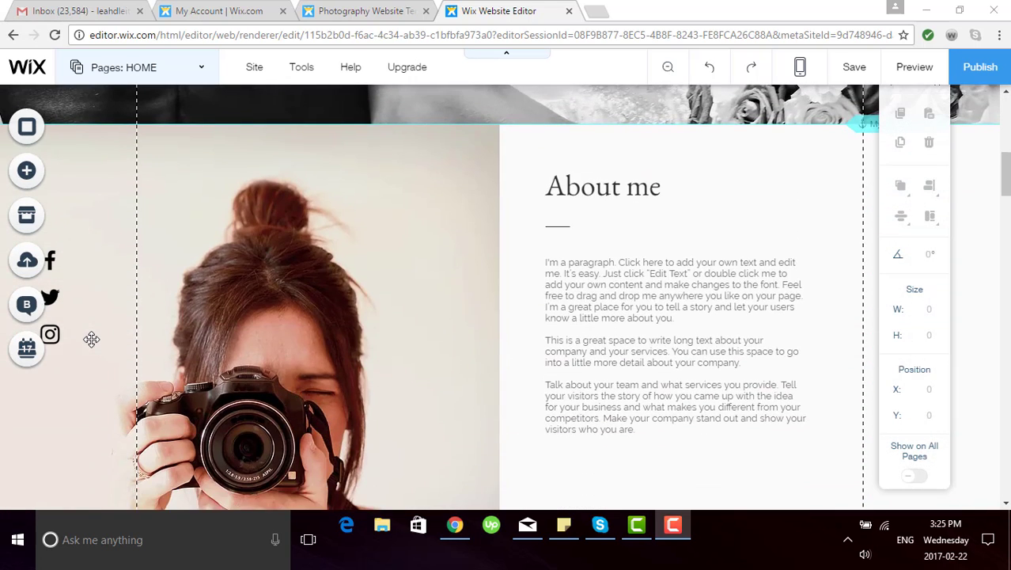
{"action": "scroll", "coordinate": [91, 339], "scroll_direction": "down", "scroll_amount": 1}
{"action": "scroll", "coordinate": [91, 339], "scroll_direction": "down", "scroll_amount": 3}
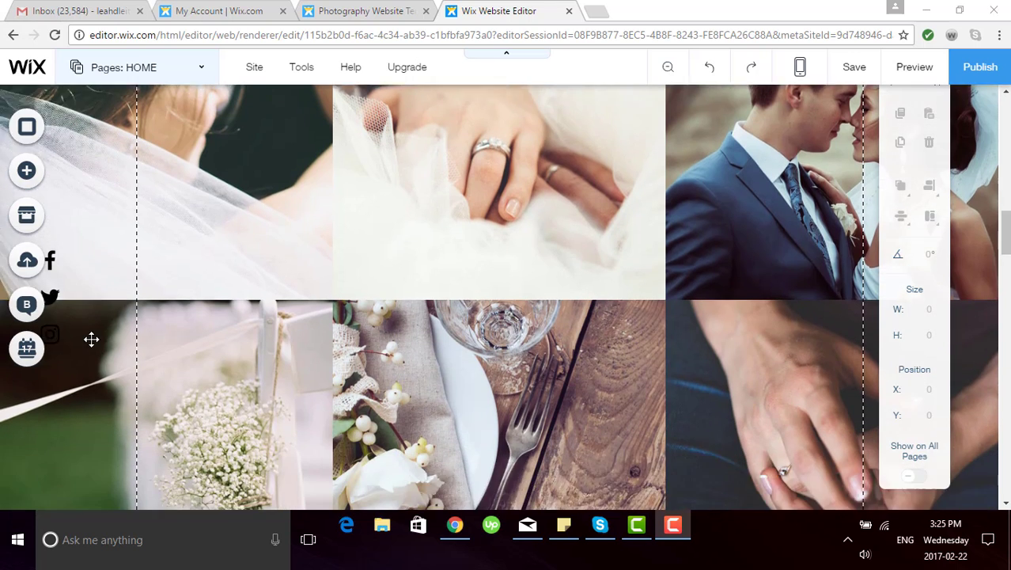
{"action": "scroll", "coordinate": [91, 339], "scroll_direction": "up", "scroll_amount": 6}
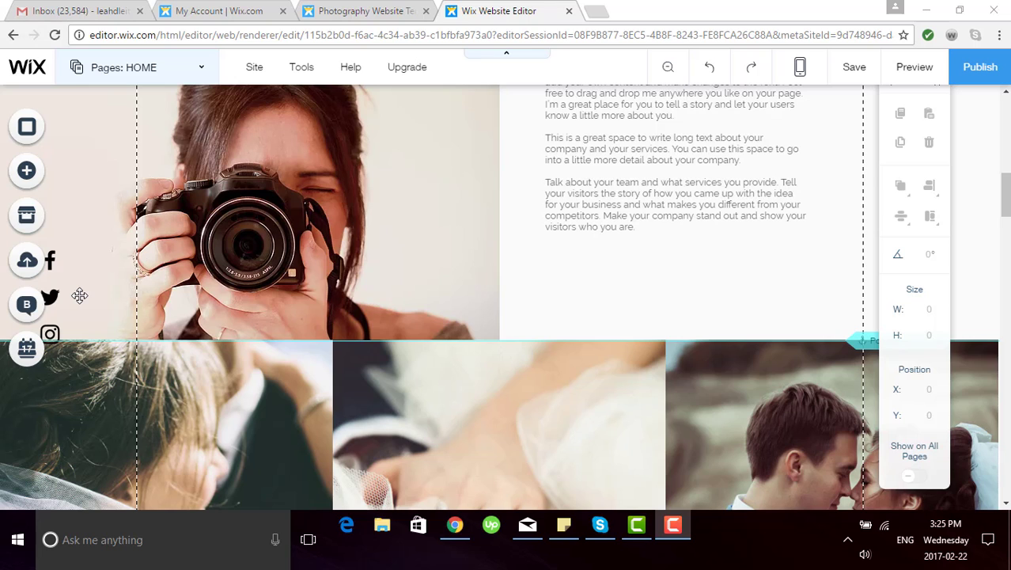
{"action": "scroll", "coordinate": [79, 295], "scroll_direction": "up", "scroll_amount": 5}
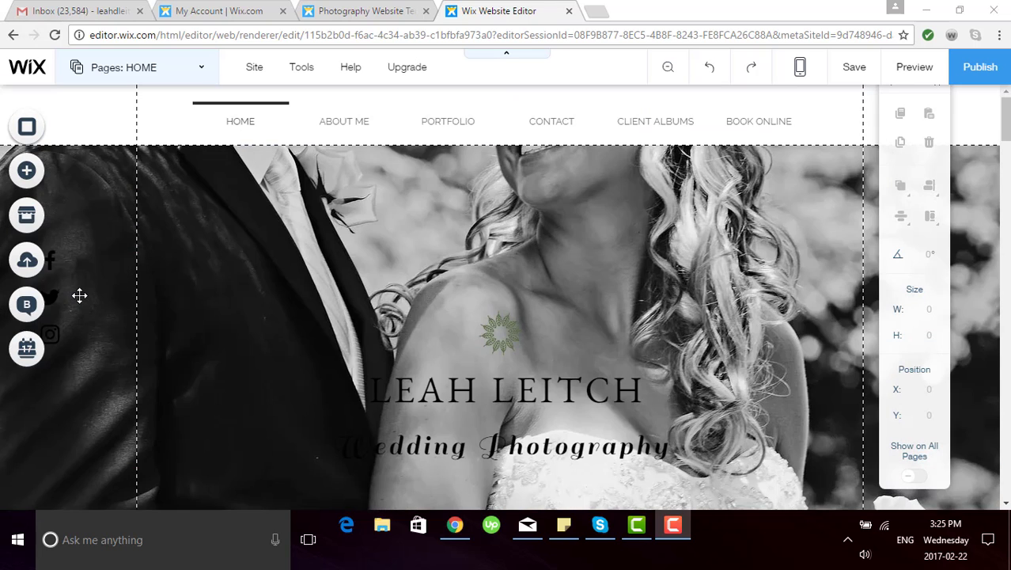
{"action": "left_click", "coordinate": [202, 76]}
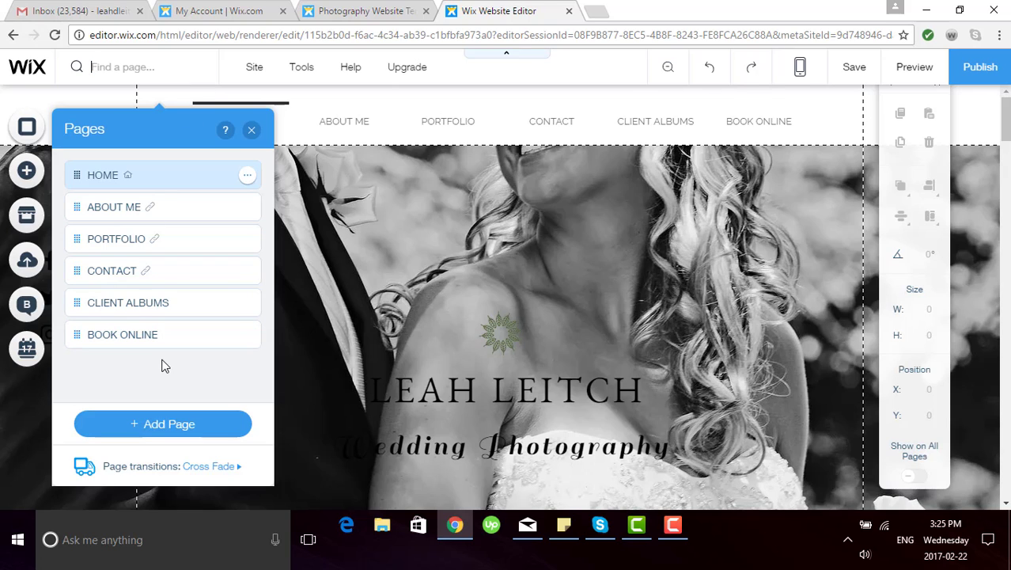
{"action": "mouse_move", "coordinate": [178, 207]}
{"action": "left_mouse_down"}
{"action": "mouse_move", "coordinate": [169, 300]}
{"action": "mouse_move", "coordinate": [170, 203]}
{"action": "left_mouse_up"}
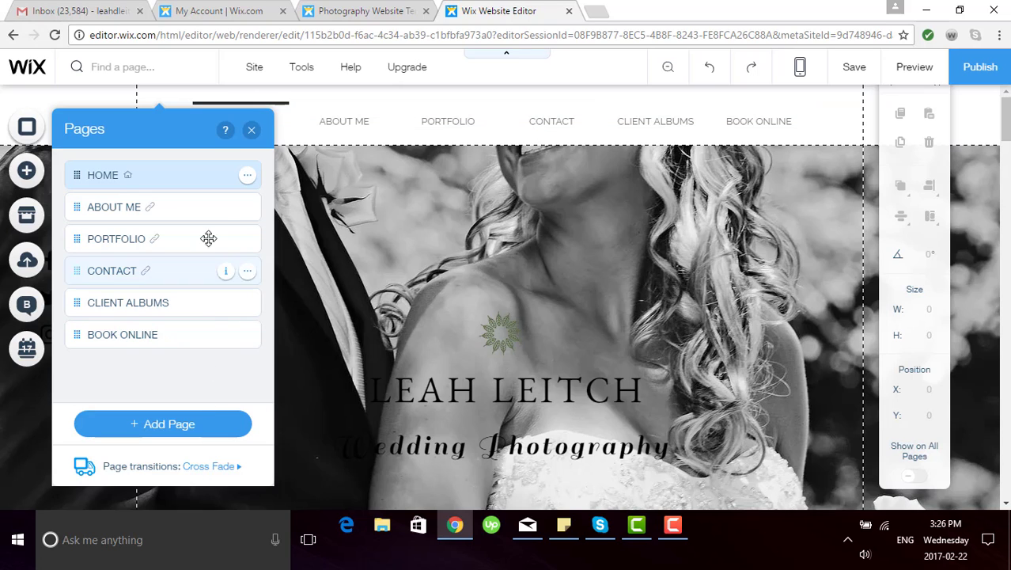
{"action": "mouse_move", "coordinate": [231, 216]}
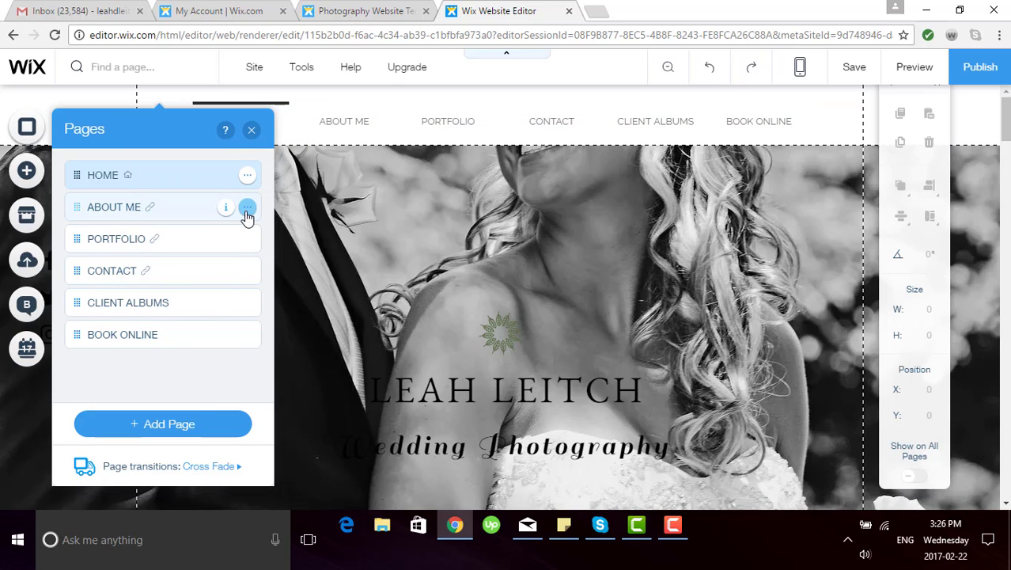
{"action": "left_click", "coordinate": [248, 210]}
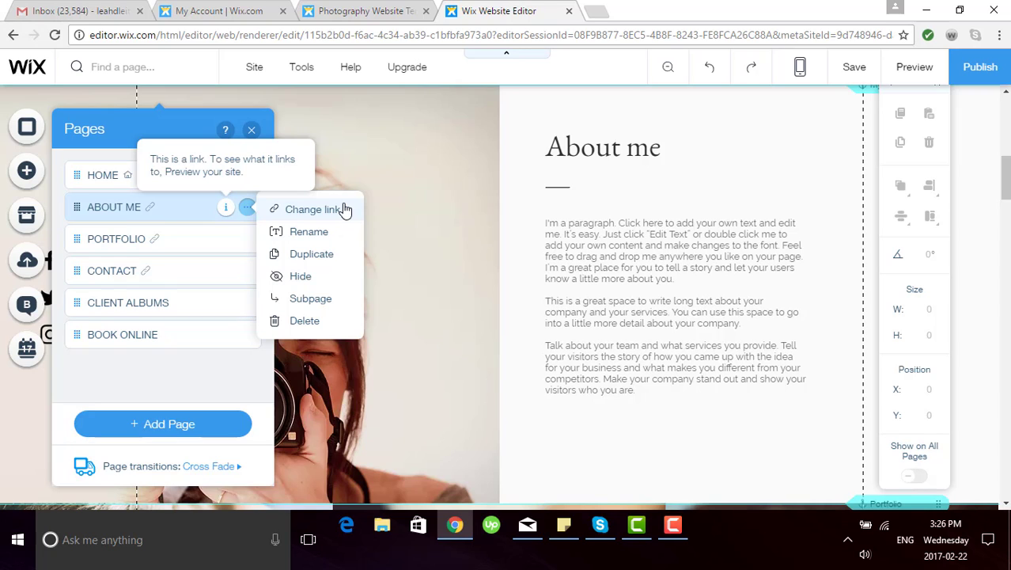
{"action": "left_click", "coordinate": [163, 205]}
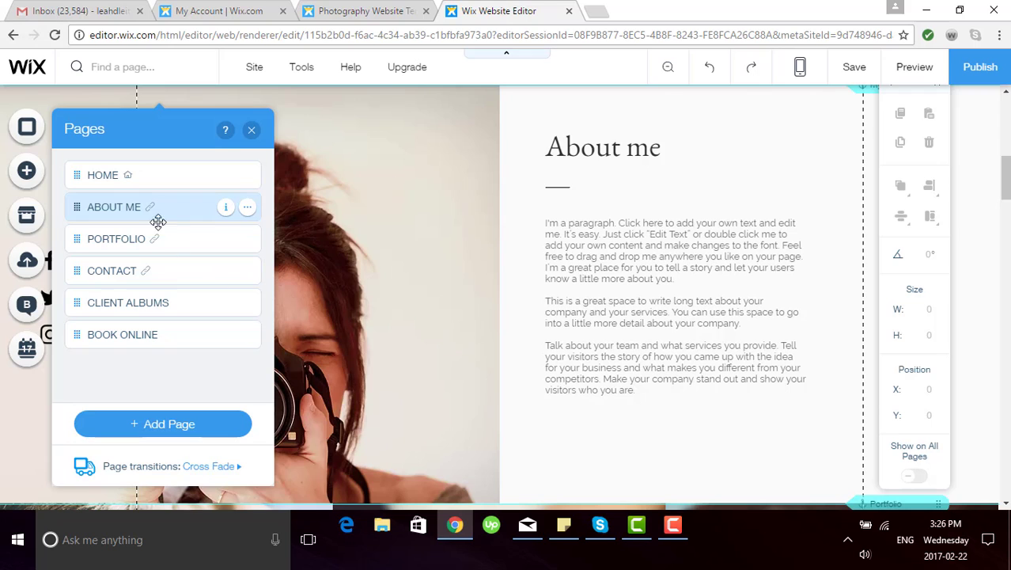
{"action": "left_click", "coordinate": [155, 269]}
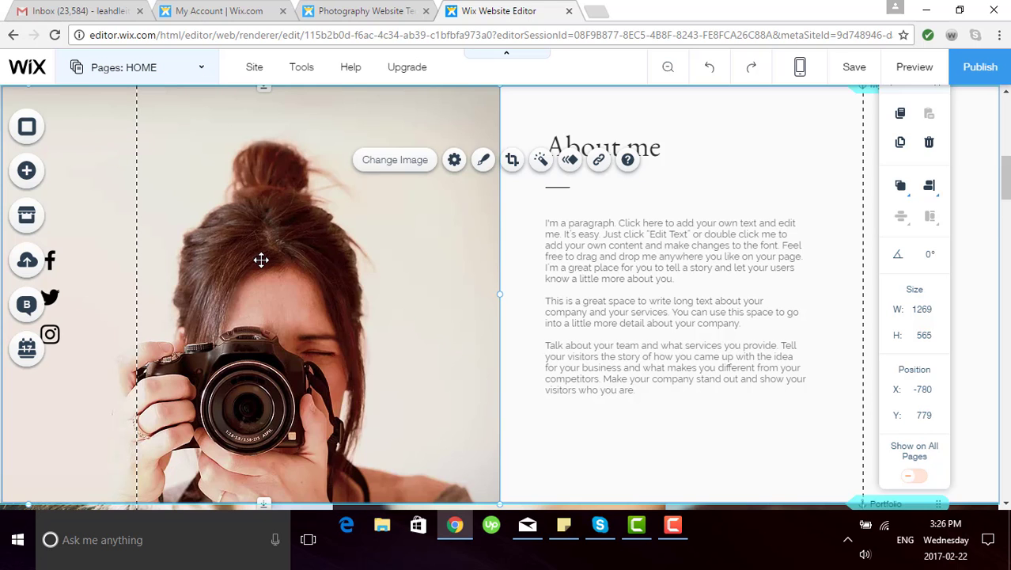
{"action": "scroll", "coordinate": [262, 261], "scroll_direction": "down", "scroll_amount": 3}
{"action": "scroll", "coordinate": [261, 261], "scroll_direction": "down", "scroll_amount": 5}
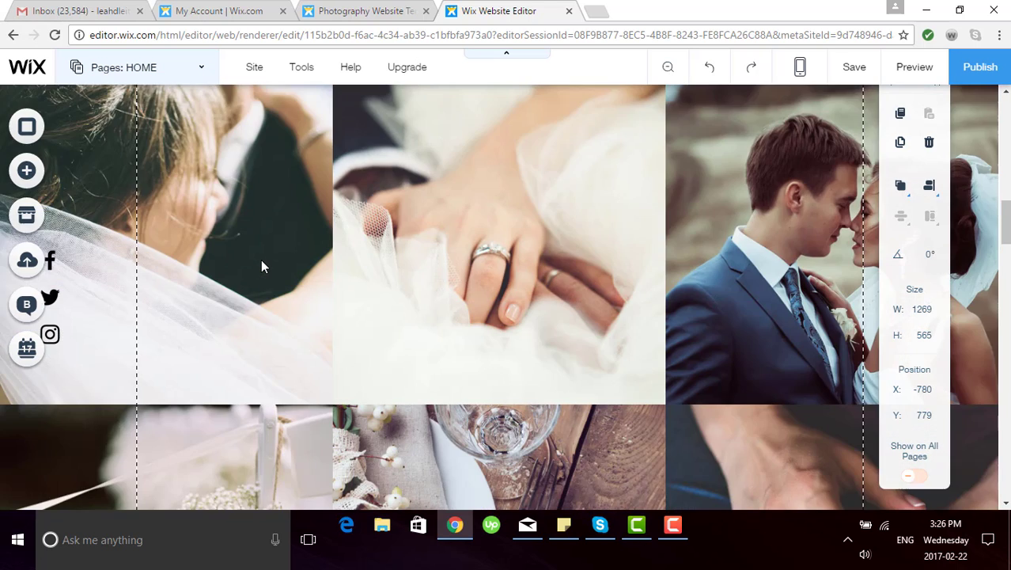
{"action": "scroll", "coordinate": [261, 259], "scroll_direction": "down", "scroll_amount": 2}
{"action": "scroll", "coordinate": [261, 259], "scroll_direction": "up", "scroll_amount": 3}
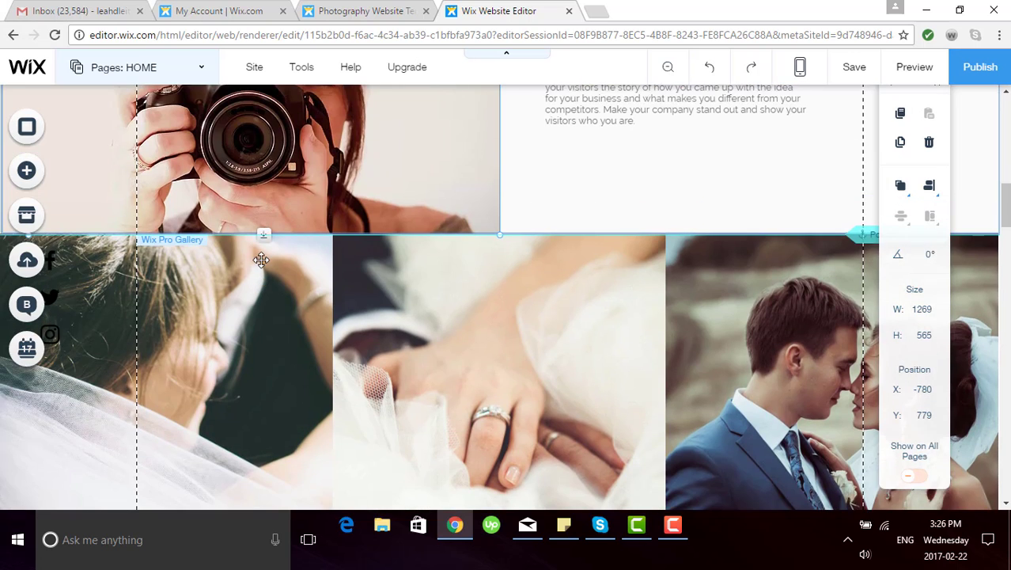
{"action": "scroll", "coordinate": [503, 64], "scroll_direction": "up", "scroll_amount": 2}
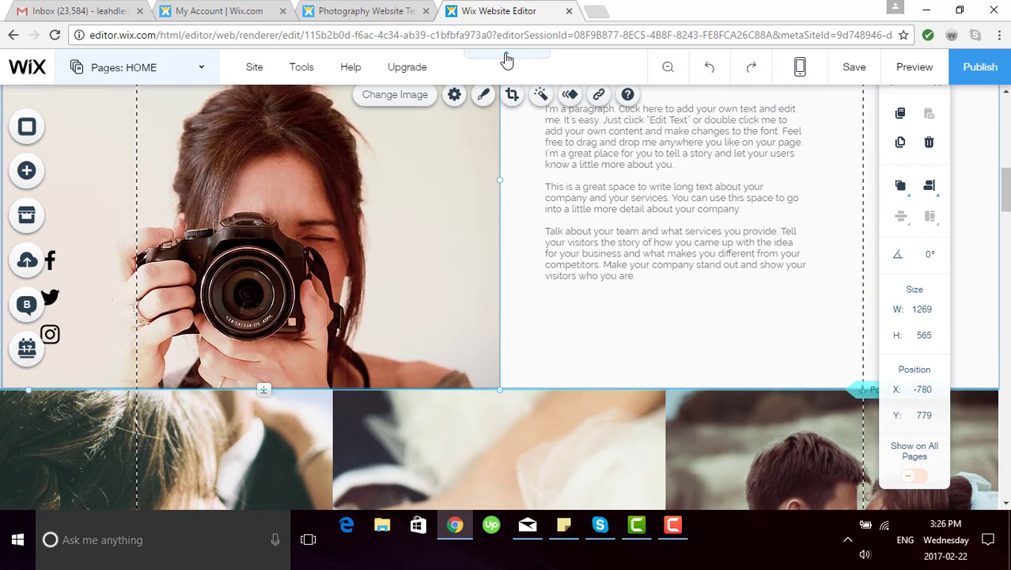
{"action": "scroll", "coordinate": [507, 60], "scroll_direction": "up", "scroll_amount": 1}
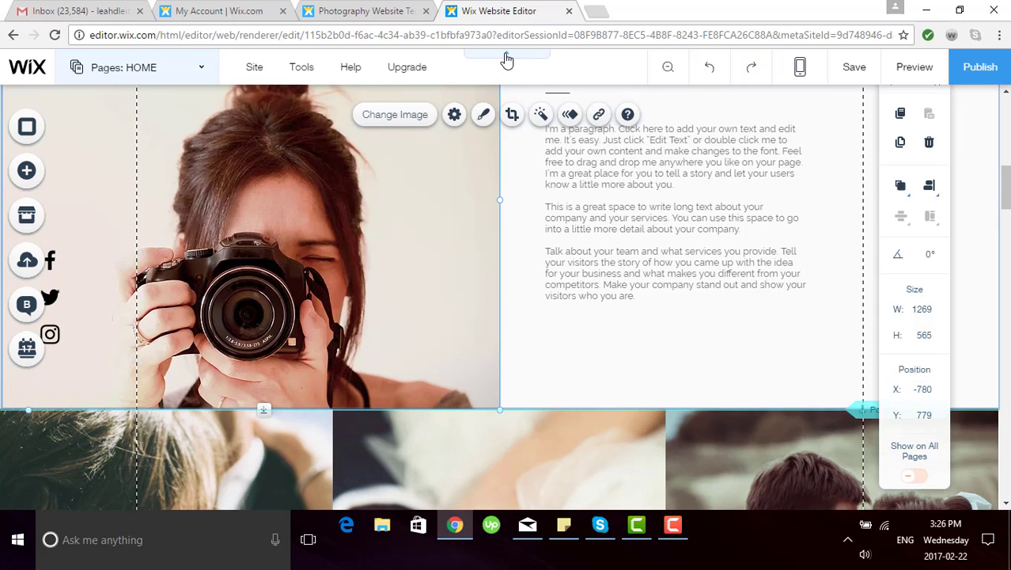
{"action": "left_click", "coordinate": [506, 60]}
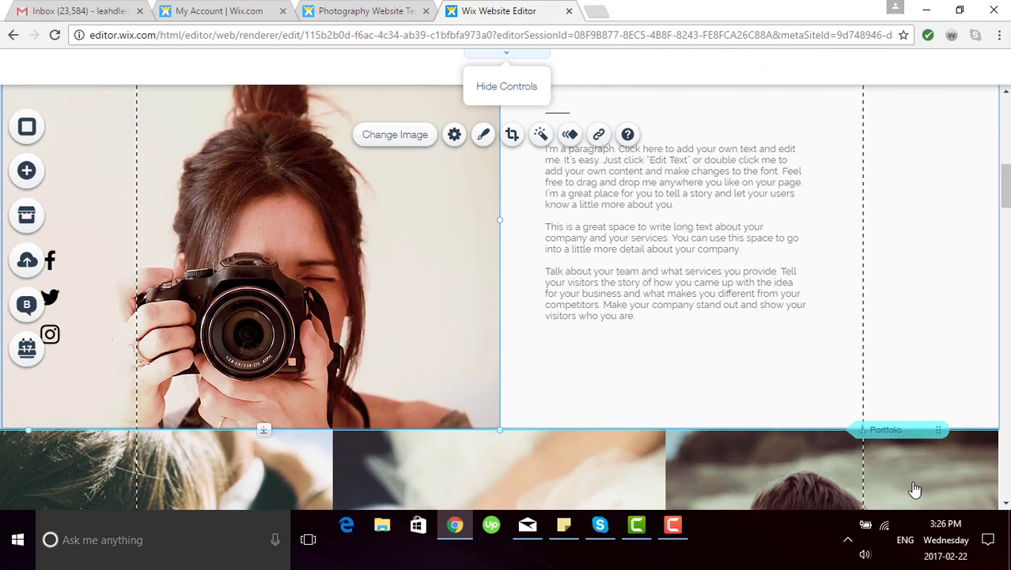
{"action": "scroll", "coordinate": [807, 478], "scroll_direction": "down", "scroll_amount": 1}
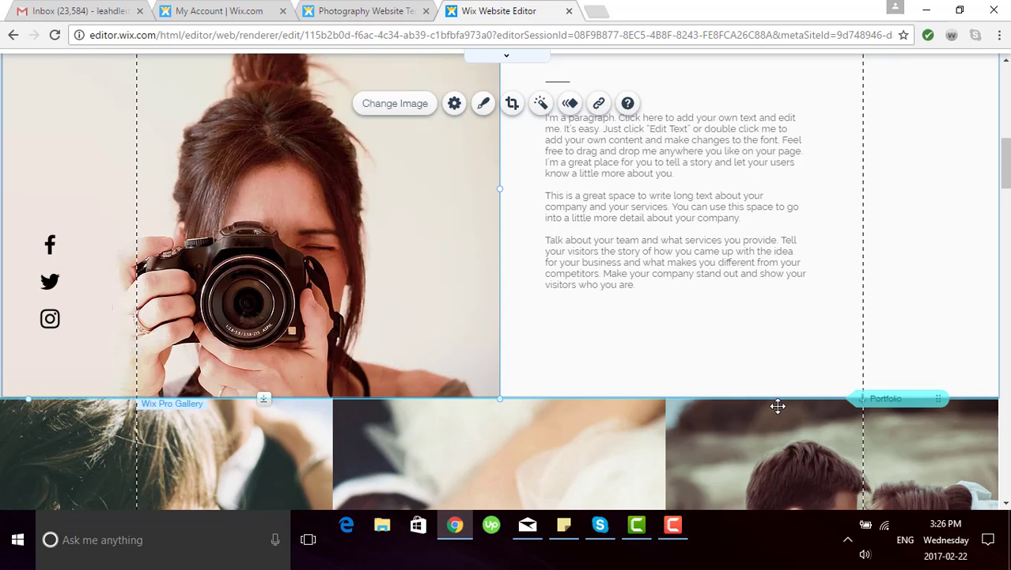
{"action": "scroll", "coordinate": [386, 303], "scroll_direction": "up", "scroll_amount": 1}
{"action": "scroll", "coordinate": [385, 303], "scroll_direction": "up", "scroll_amount": 5}
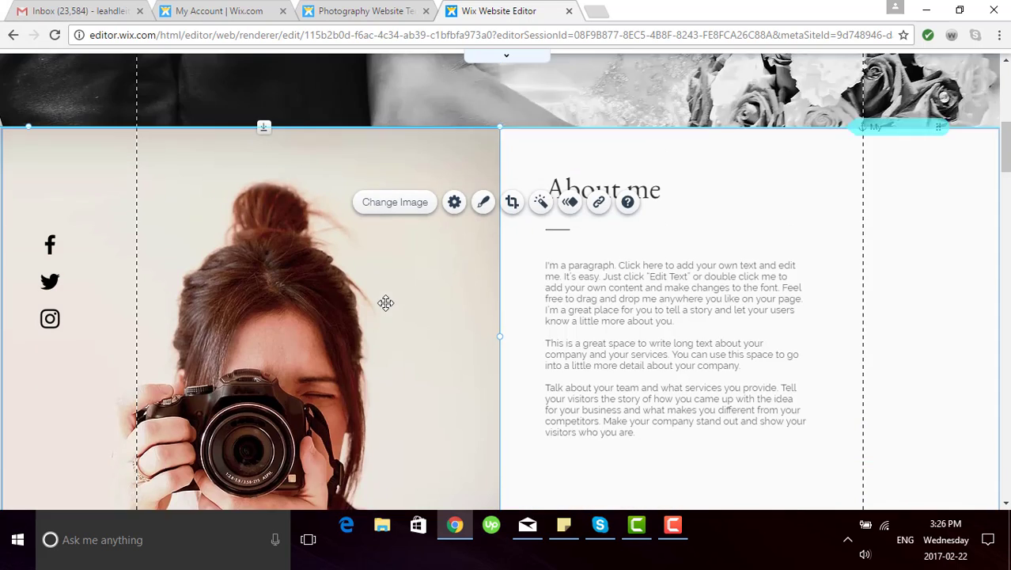
{"action": "scroll", "coordinate": [385, 303], "scroll_direction": "up", "scroll_amount": 4}
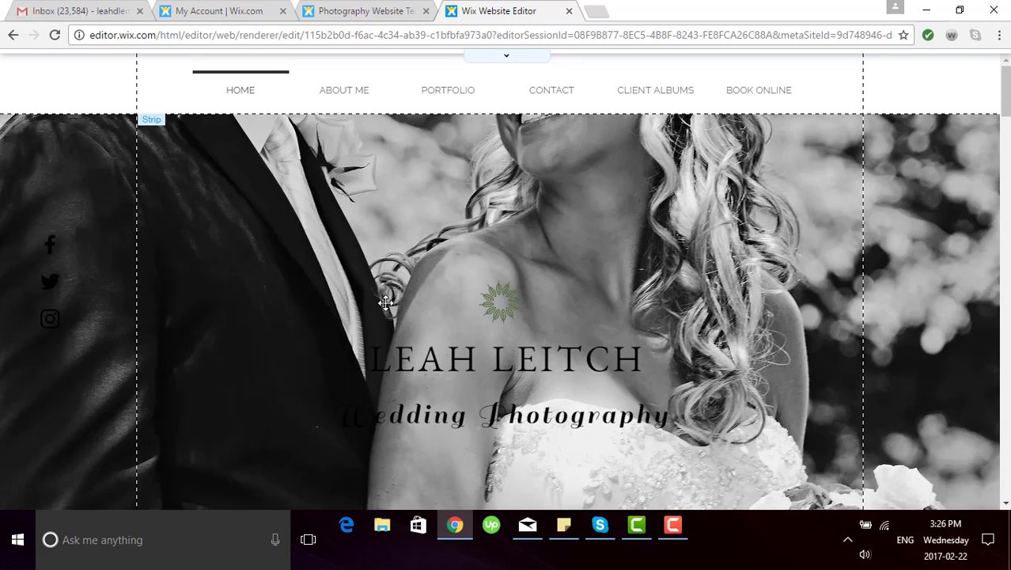
{"action": "left_click", "coordinate": [522, 60]}
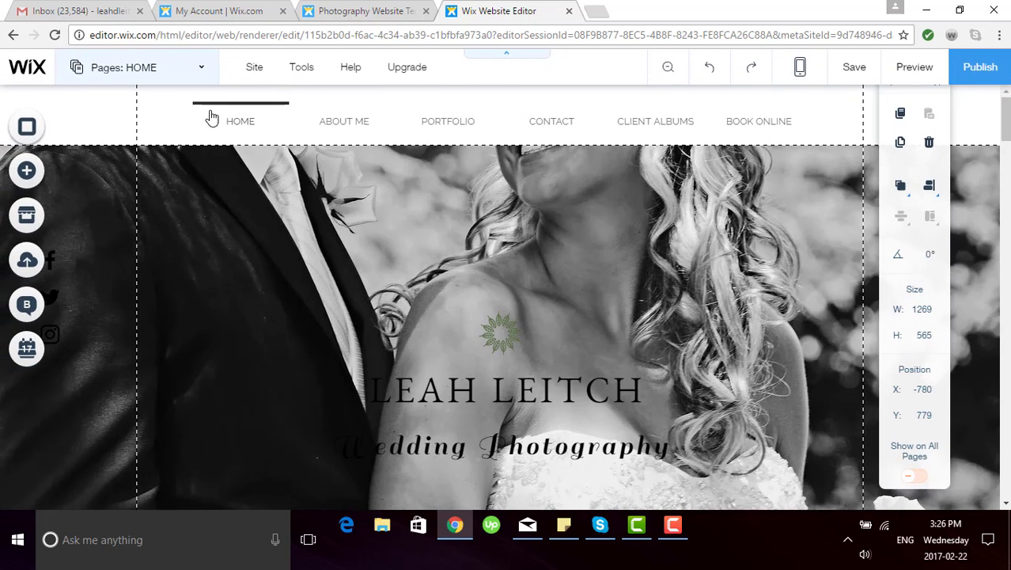
Step: Jump to the PORTFOLIO section via the Pages list and select the Home page's Pro Gallery
{"action": "left_click", "coordinate": [200, 71]}
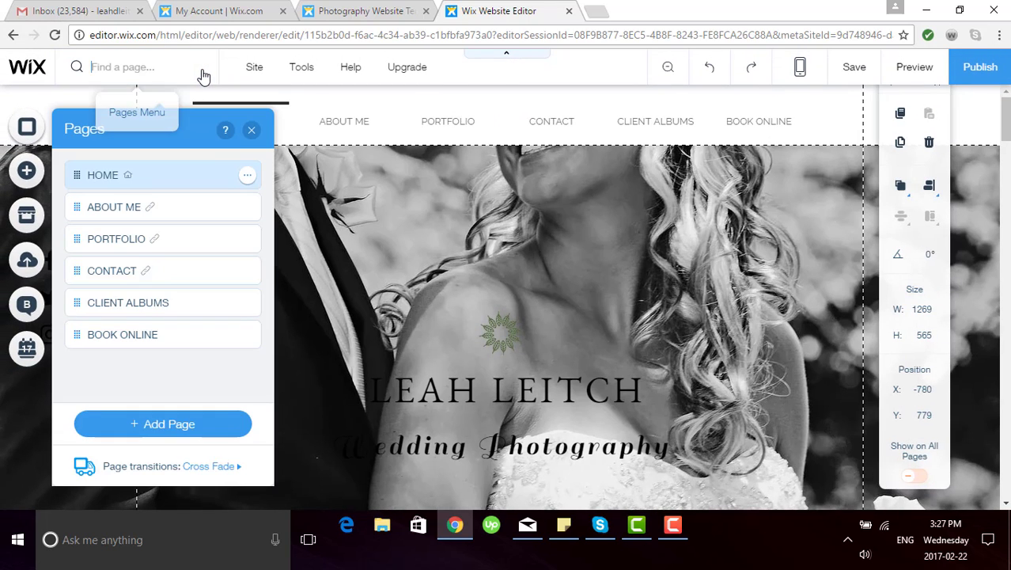
{"action": "left_click", "coordinate": [190, 237]}
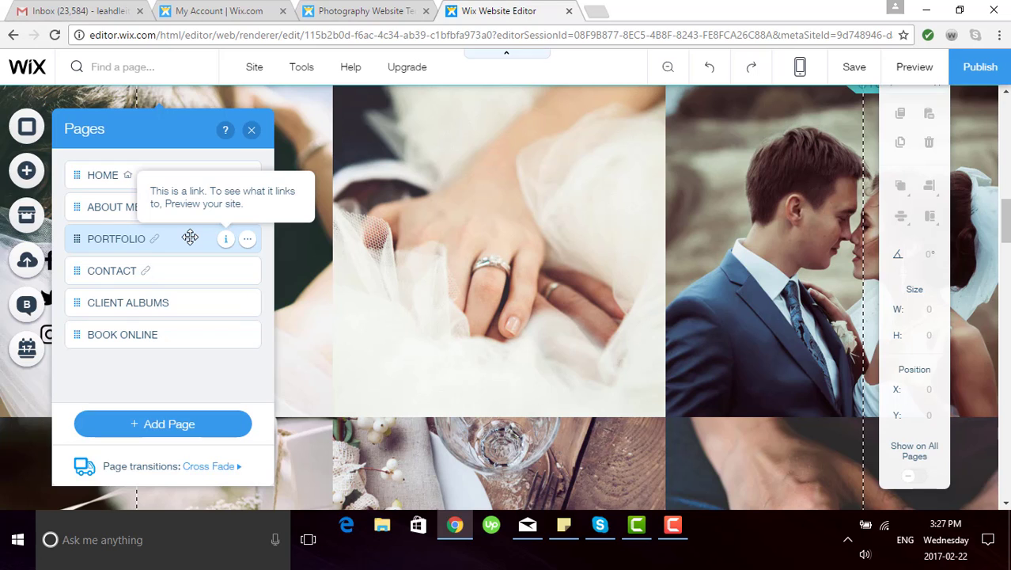
{"action": "left_click", "coordinate": [251, 130]}
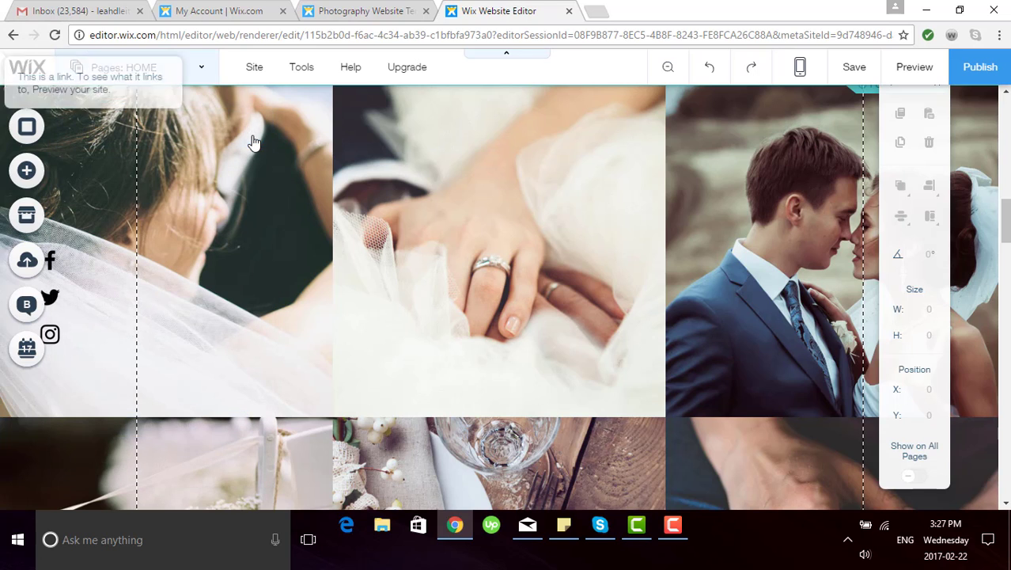
{"action": "left_click", "coordinate": [428, 215]}
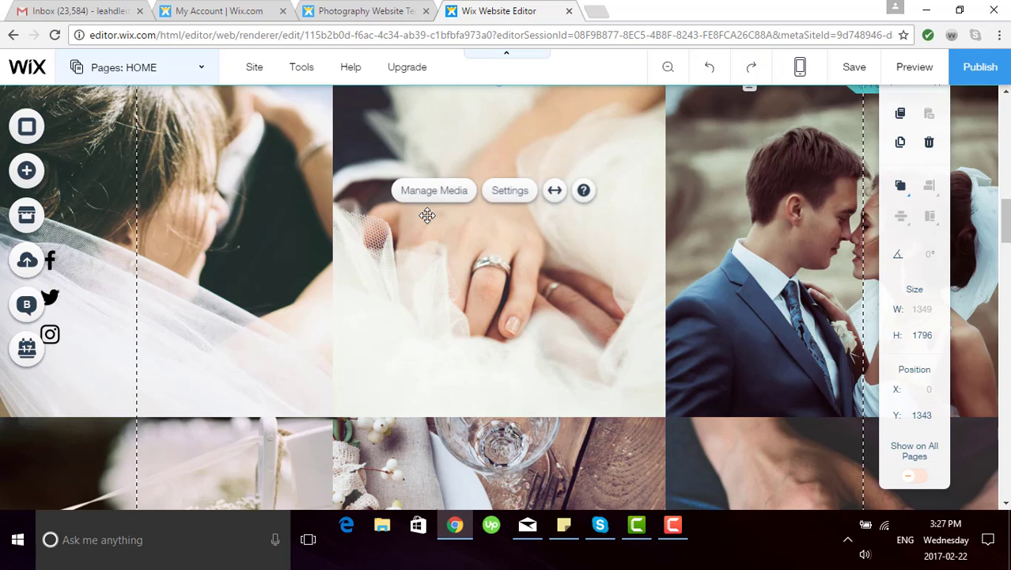
Step: Open the Wix Pro Gallery settings panel on its Main tab
{"action": "left_click", "coordinate": [514, 193]}
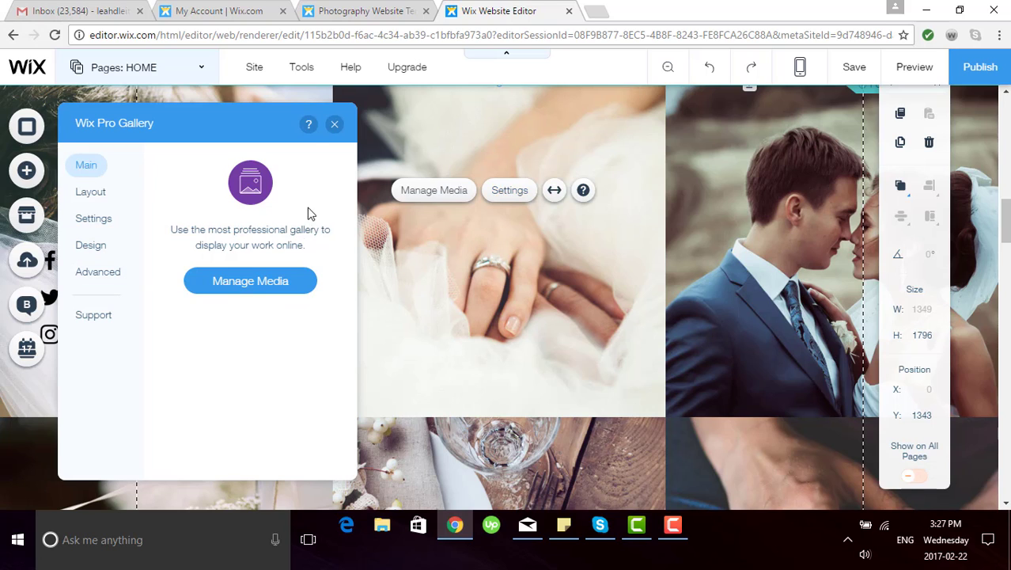
Step: Close the gallery settings and go to the CONTACT section showing the quote and Let's talk
{"action": "left_click", "coordinate": [336, 127]}
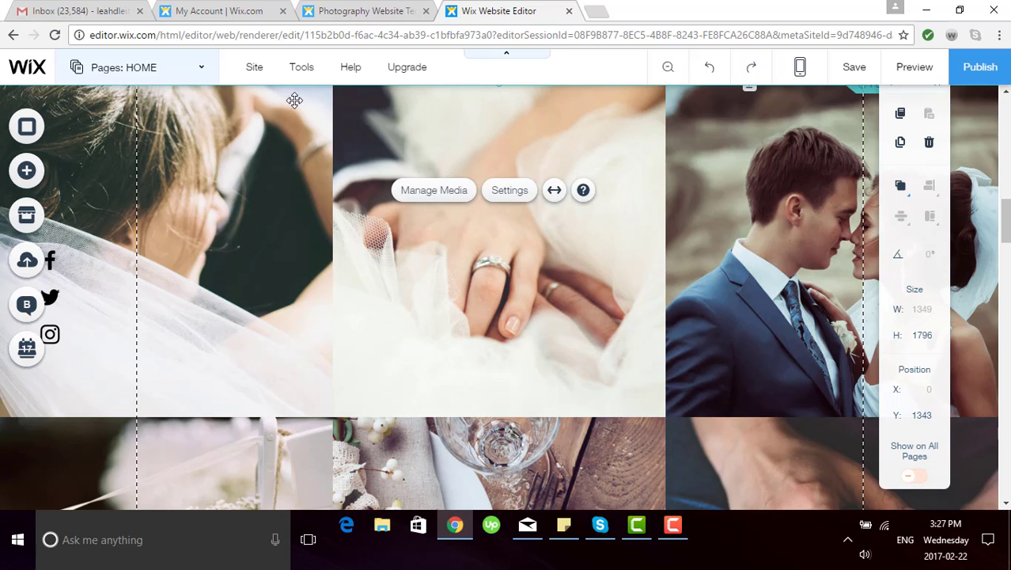
{"action": "left_click", "coordinate": [207, 75]}
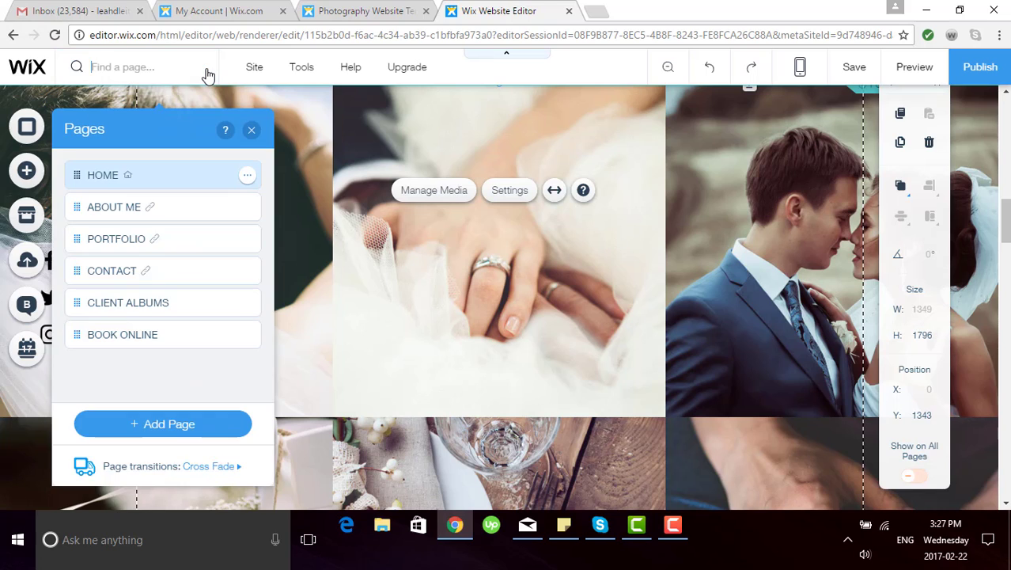
{"action": "left_click", "coordinate": [171, 270]}
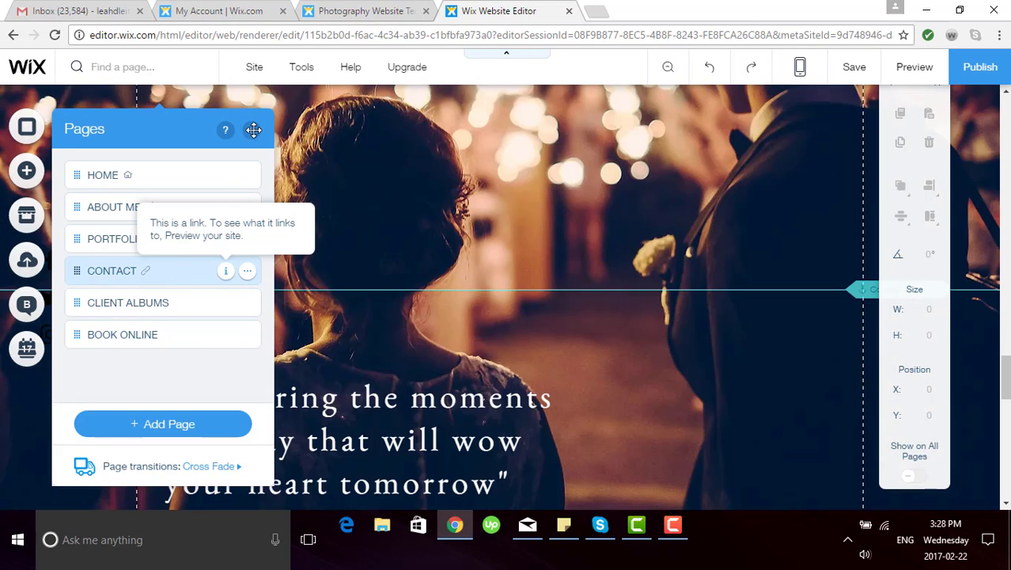
{"action": "scroll", "coordinate": [527, 273], "scroll_direction": "down", "scroll_amount": 3}
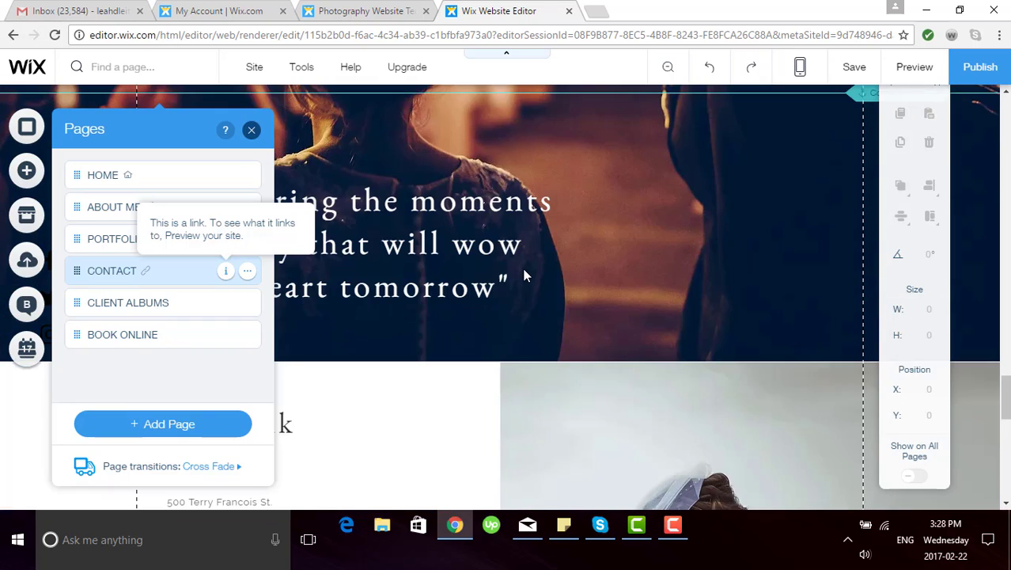
{"action": "left_click", "coordinate": [524, 273]}
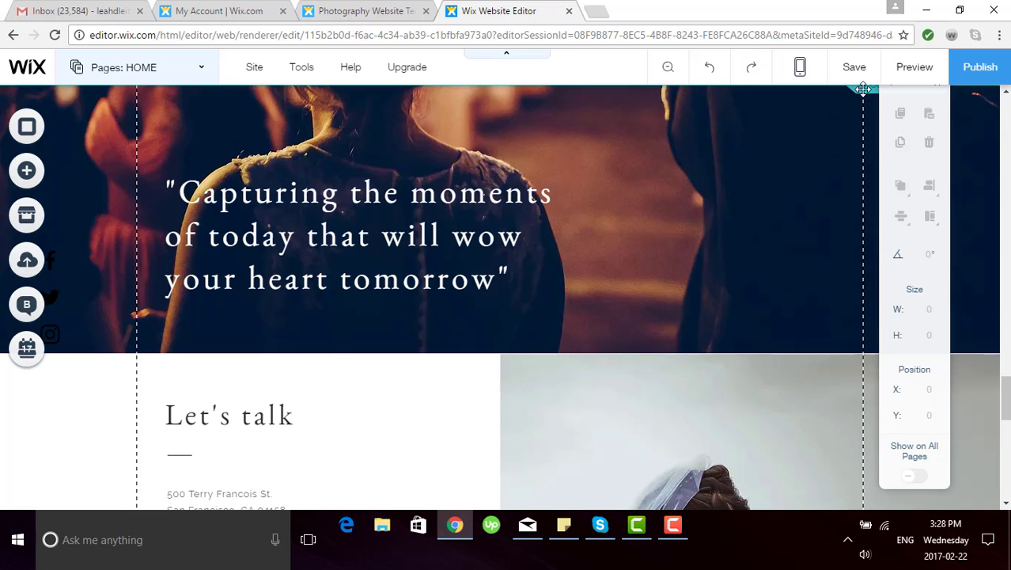
{"action": "scroll", "coordinate": [600, 306], "scroll_direction": "down", "scroll_amount": 2}
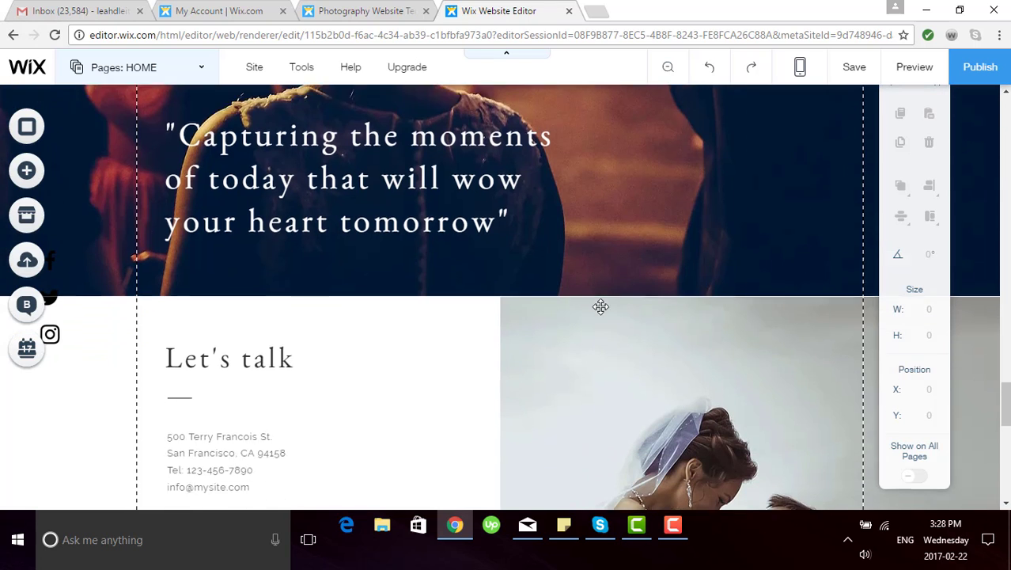
{"action": "scroll", "coordinate": [601, 306], "scroll_direction": "down", "scroll_amount": 1}
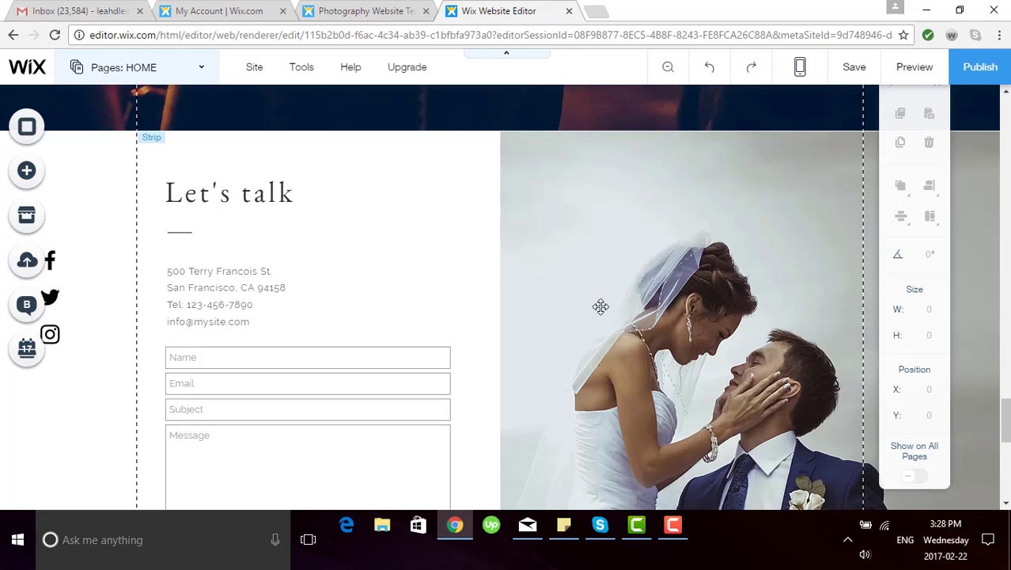
{"action": "scroll", "coordinate": [601, 309], "scroll_direction": "down", "scroll_amount": 1}
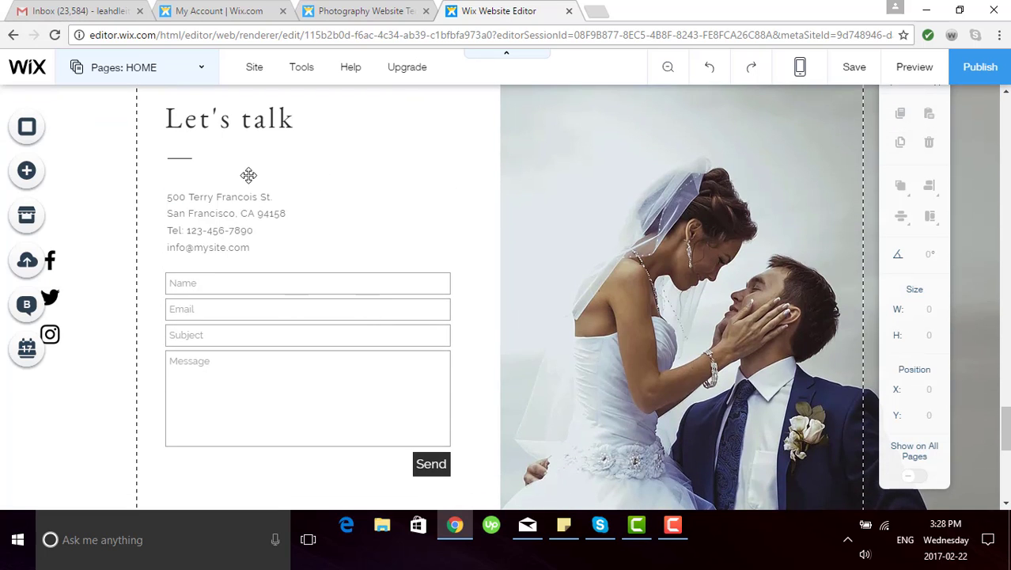
{"action": "left_click", "coordinate": [295, 353]}
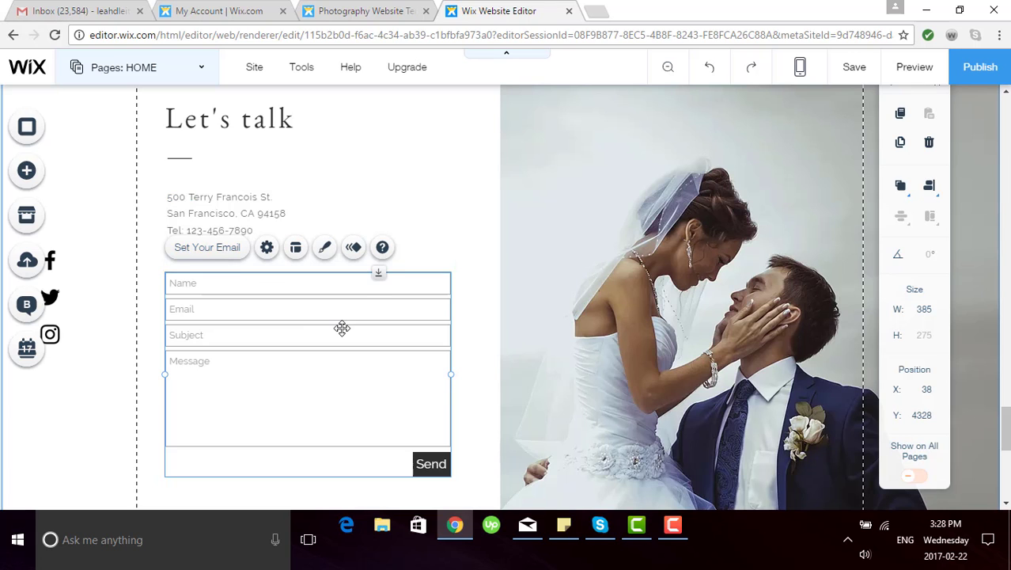
{"action": "scroll", "coordinate": [342, 327], "scroll_direction": "down", "scroll_amount": 3}
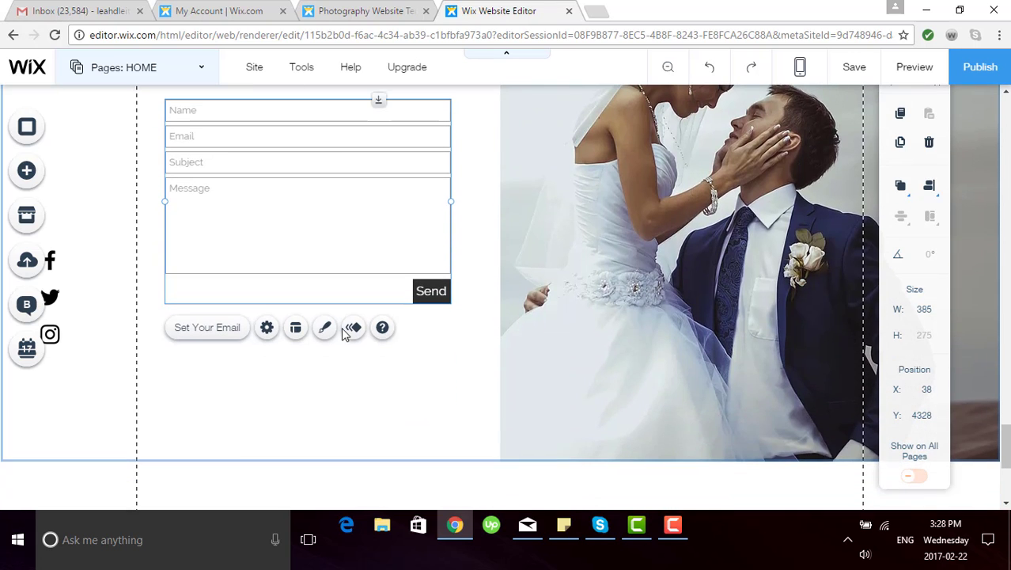
{"action": "scroll", "coordinate": [753, 464], "scroll_direction": "down", "scroll_amount": 1}
{"action": "scroll", "coordinate": [684, 419], "scroll_direction": "down", "scroll_amount": 1}
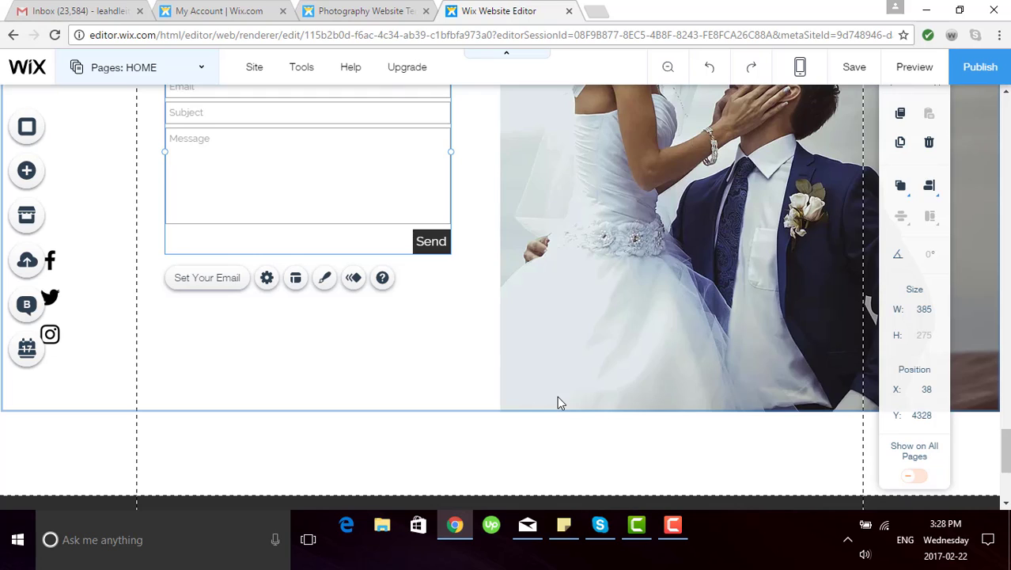
Step: Drag a Google Map from the Add > Contact elements onto the page below the form
{"action": "left_click", "coordinate": [26, 172]}
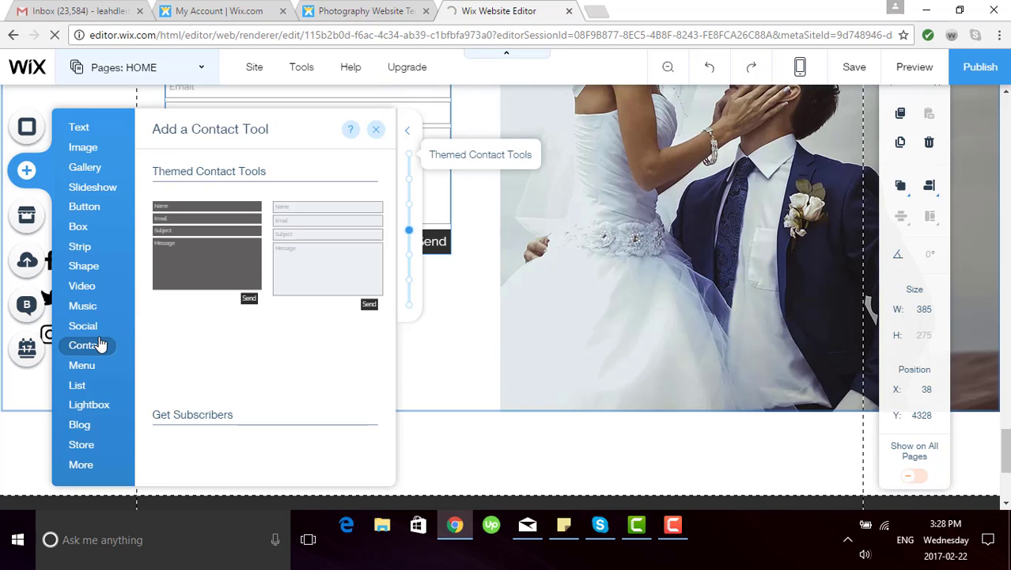
{"action": "scroll", "coordinate": [265, 349], "scroll_direction": "down", "scroll_amount": 10}
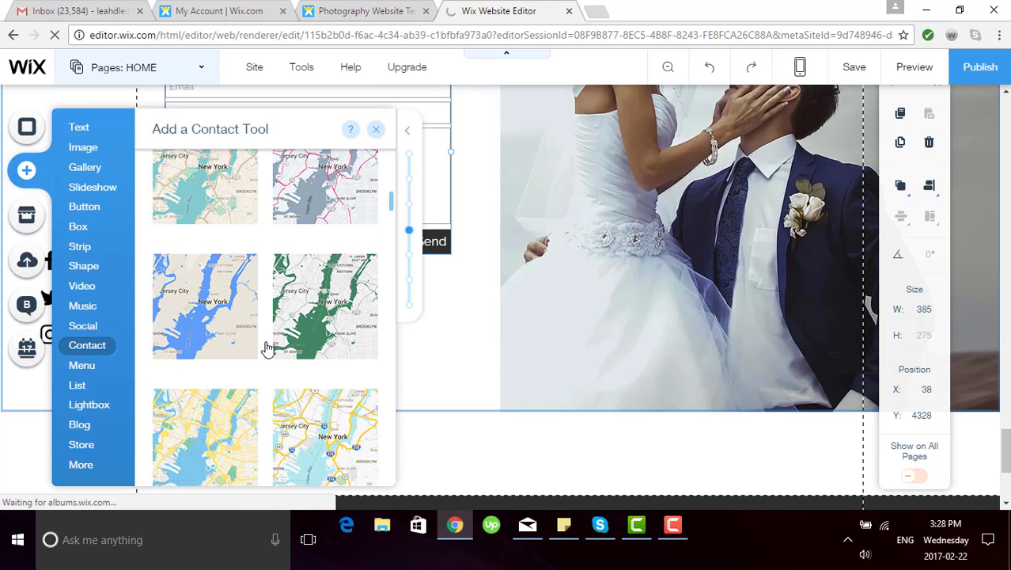
{"action": "scroll", "coordinate": [265, 348], "scroll_direction": "down", "scroll_amount": 4}
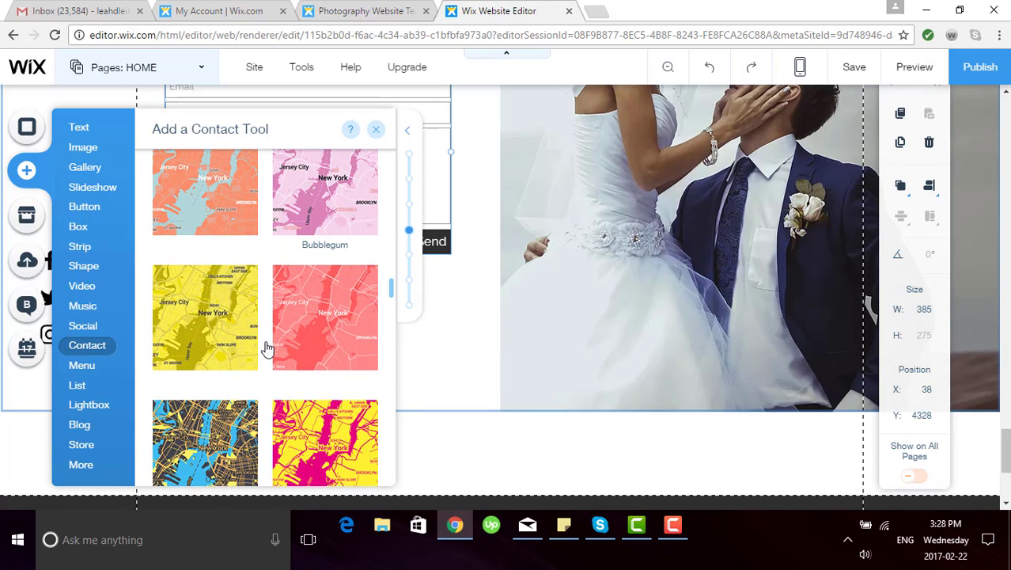
{"action": "scroll", "coordinate": [265, 348], "scroll_direction": "up", "scroll_amount": 3}
{"action": "scroll", "coordinate": [267, 349], "scroll_direction": "down", "scroll_amount": 2}
{"action": "scroll", "coordinate": [266, 352], "scroll_direction": "up", "scroll_amount": 12}
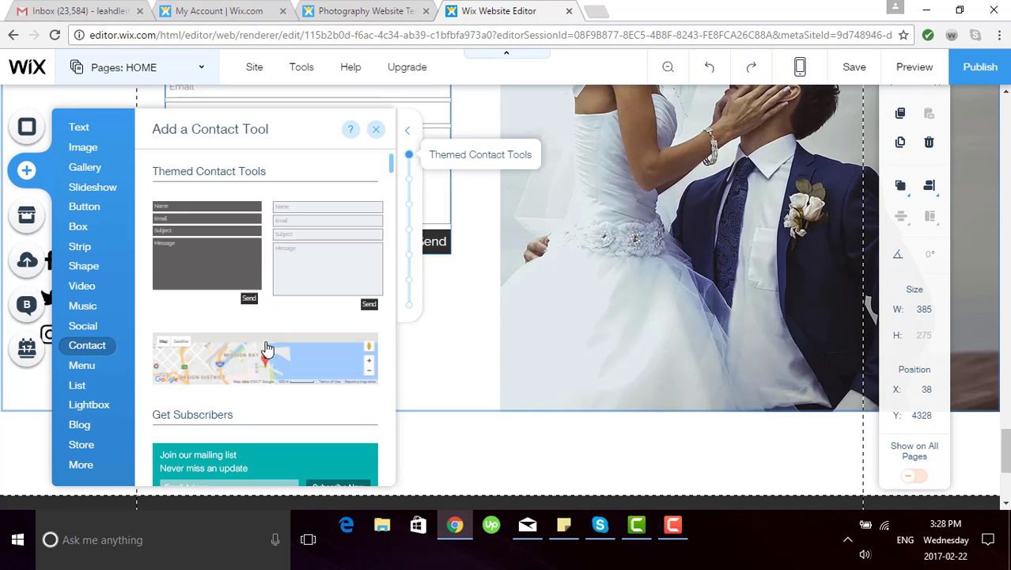
{"action": "left_click_drag", "start_coordinate": [263, 360], "coordinate": [507, 343]}
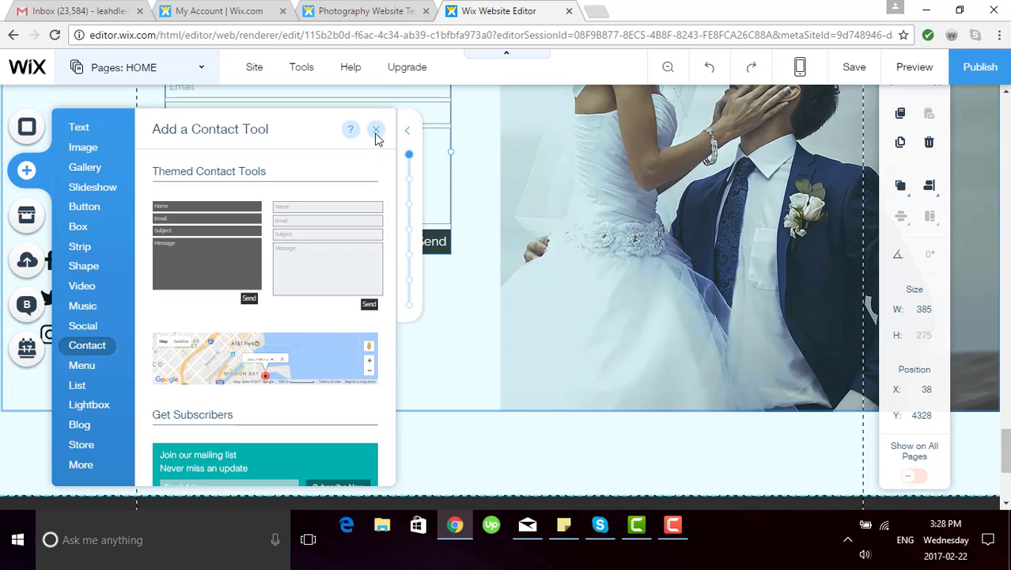
{"action": "left_click", "coordinate": [376, 135]}
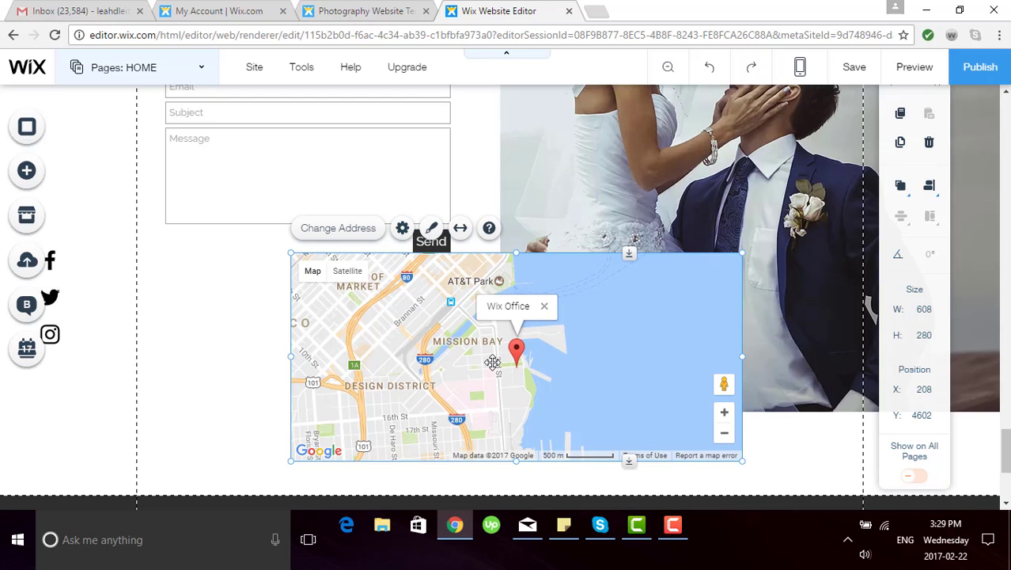
Step: Move the map directly under the contact form and narrow it to 385 px wide
{"action": "mouse_move", "coordinate": [347, 343]}
{"action": "left_mouse_down"}
{"action": "mouse_move", "coordinate": [310, 343]}
{"action": "mouse_move", "coordinate": [365, 347]}
{"action": "left_mouse_up"}
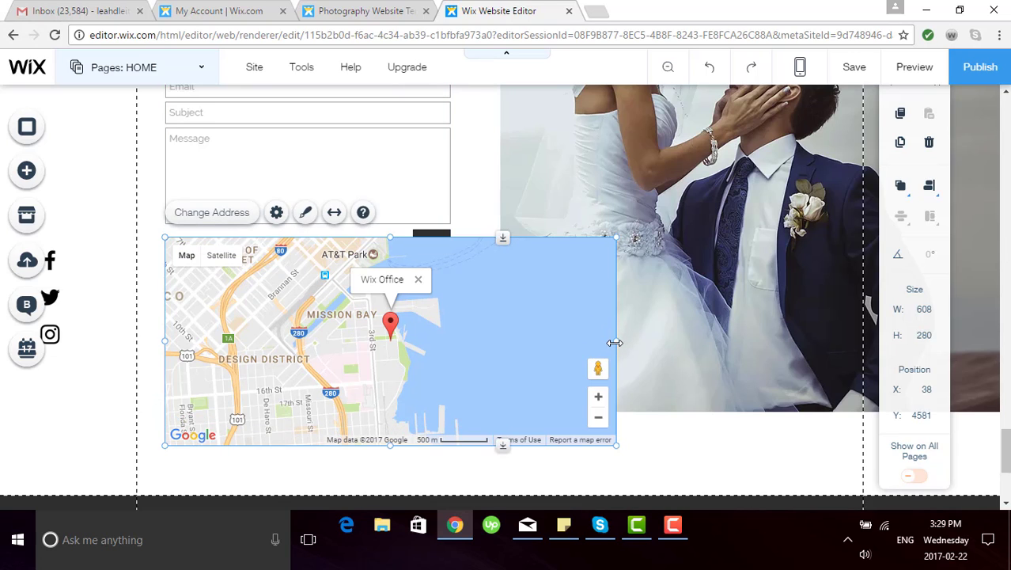
{"action": "left_click_drag", "start_coordinate": [617, 342], "coordinate": [452, 348]}
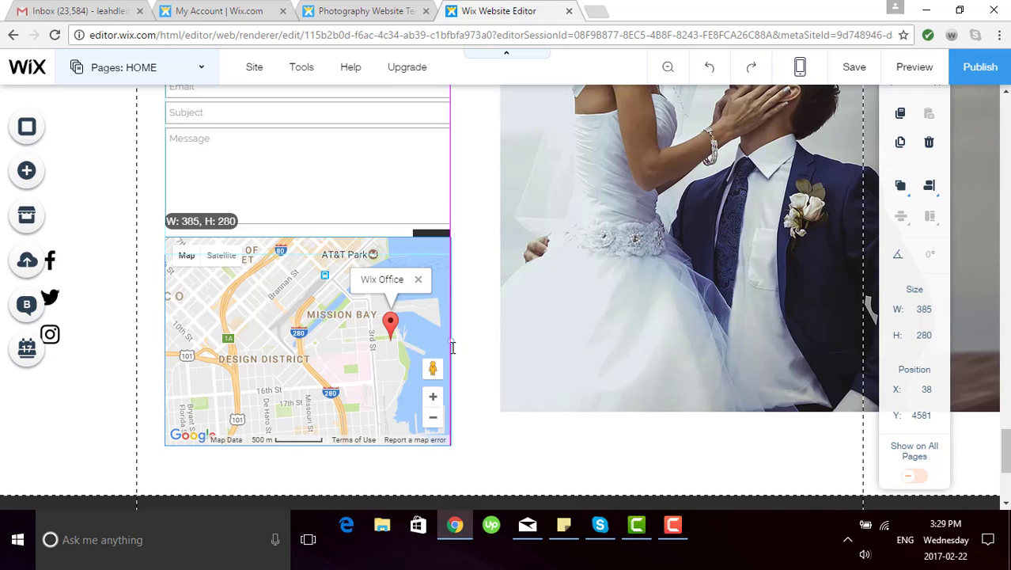
{"action": "left_click_drag", "start_coordinate": [453, 347], "coordinate": [453, 347]}
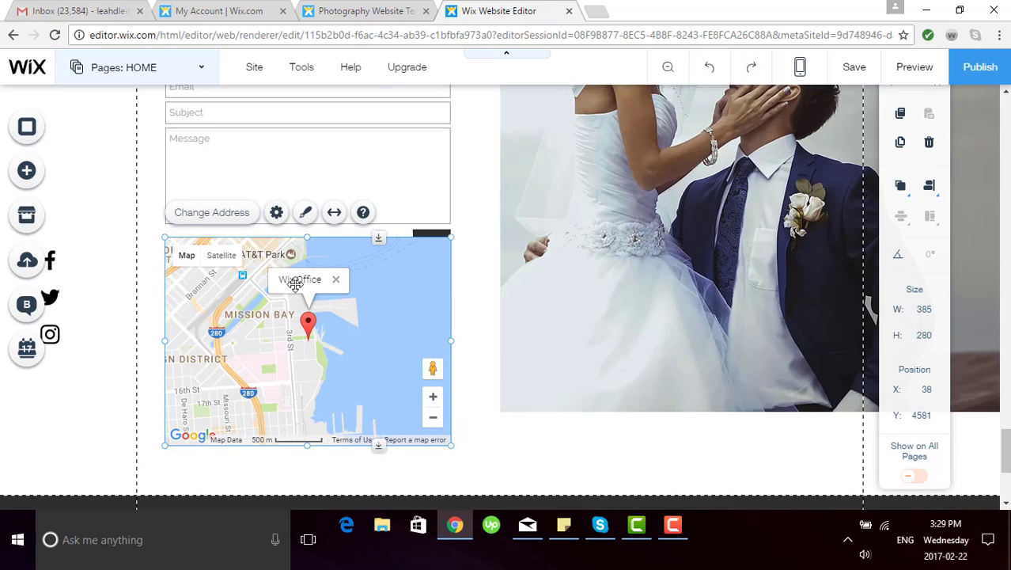
Step: Replace the map pin description 'Wix Office' with 'LL Photography' and close Google Maps Settings
{"action": "left_click", "coordinate": [227, 219]}
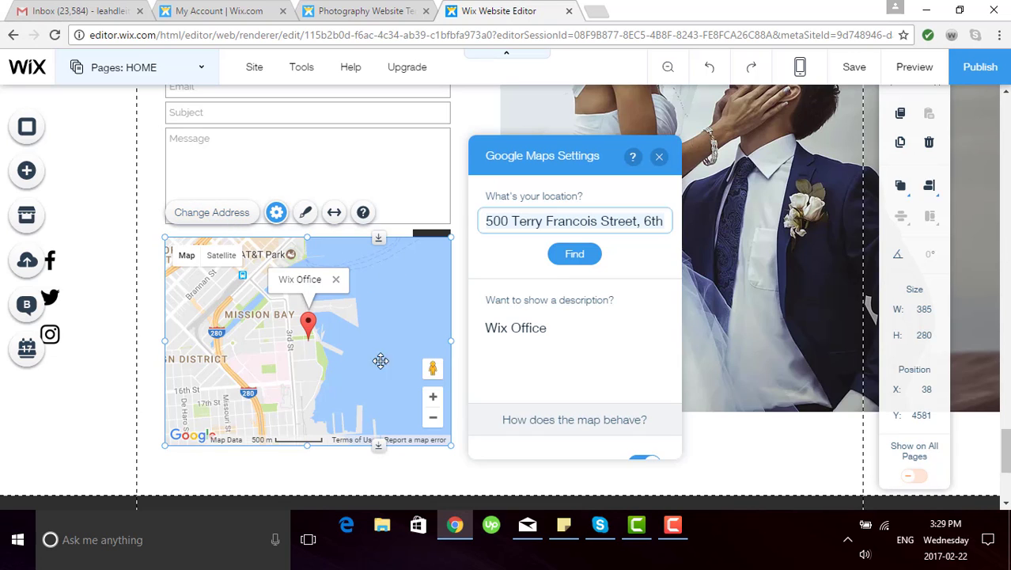
{"action": "left_click", "coordinate": [552, 331]}
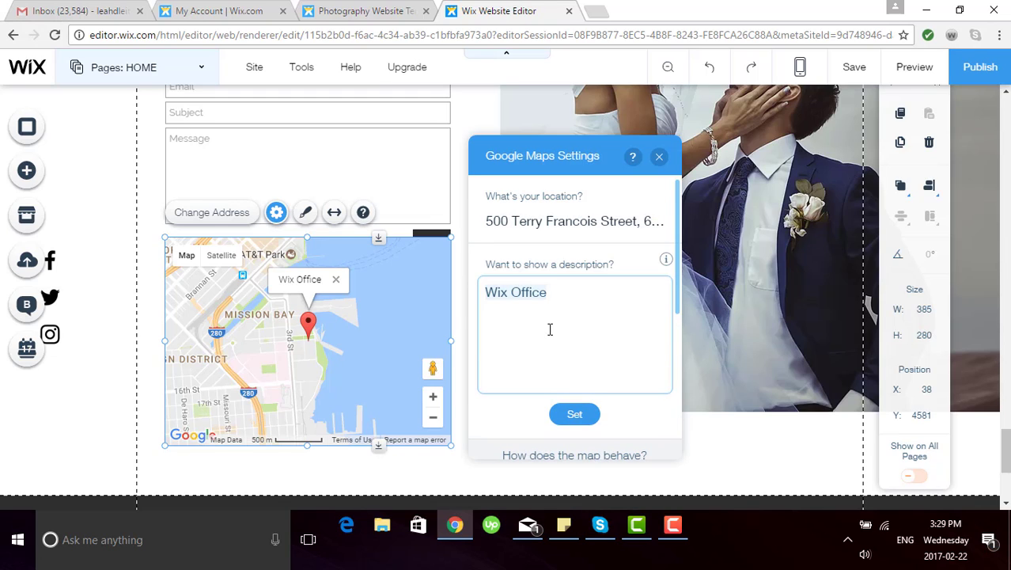
{"action": "key", "text": "ctrl+a"}
{"action": "type", "text": "LL P"}
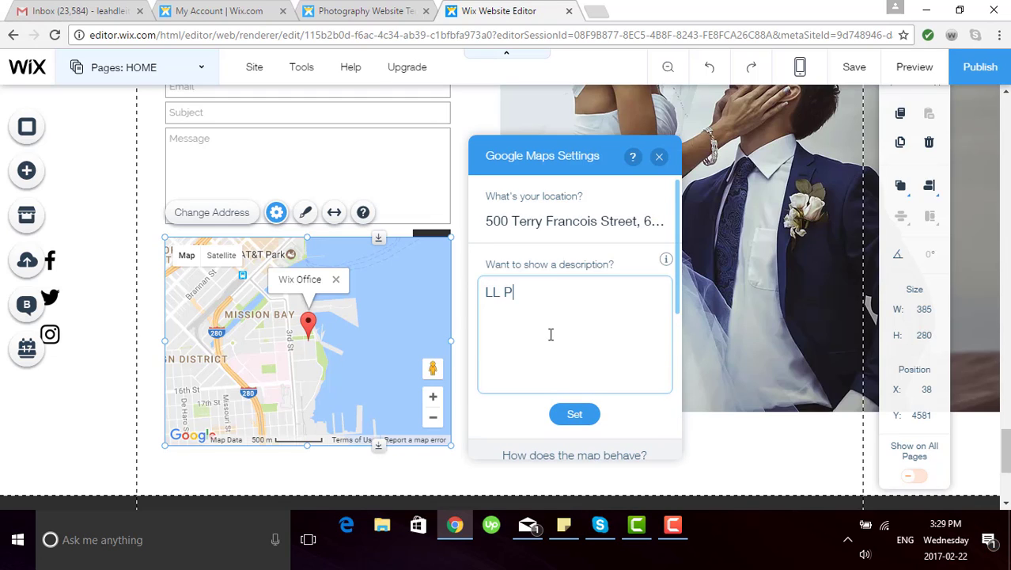
{"action": "type", "text": "hotography"}
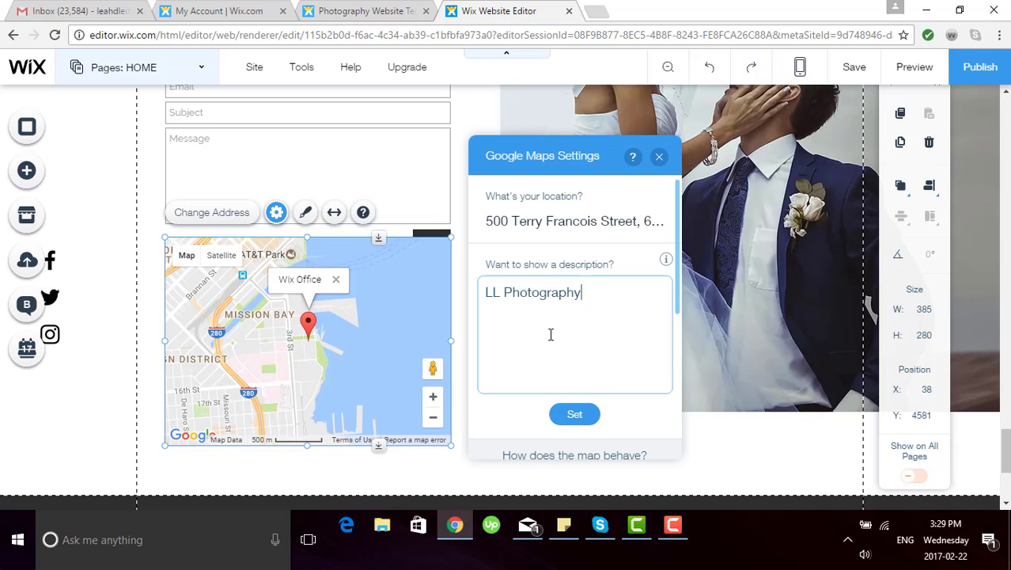
{"action": "left_click", "coordinate": [567, 413]}
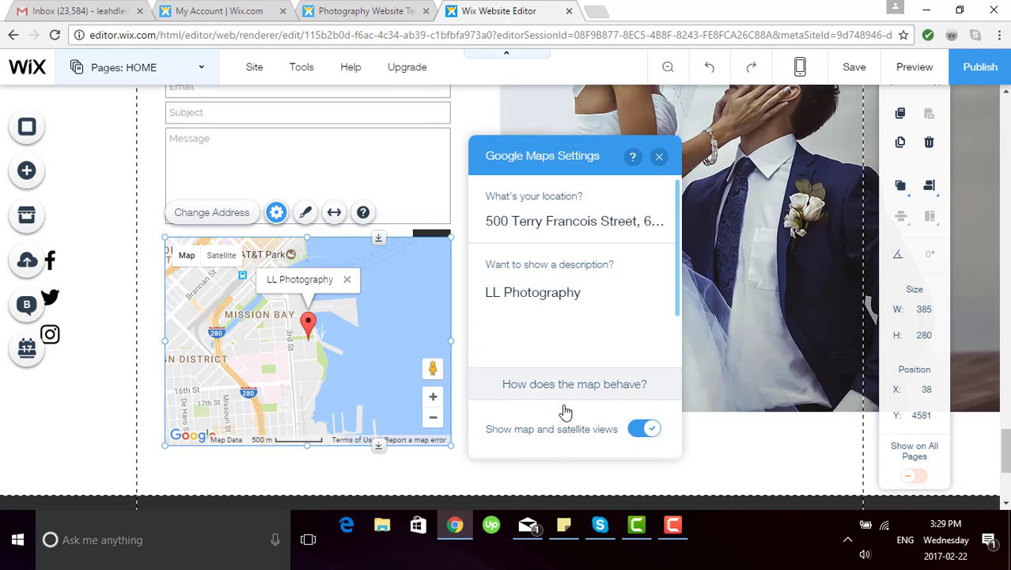
{"action": "left_click", "coordinate": [658, 157]}
{"action": "scroll", "coordinate": [653, 273], "scroll_direction": "up", "scroll_amount": 3}
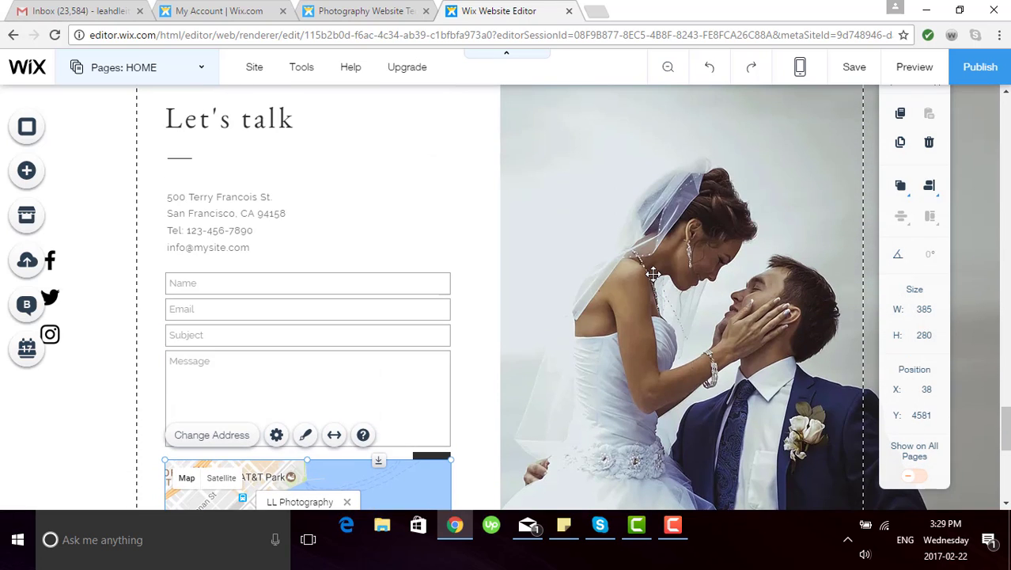
Step: Apply the grey Themed Footer design, select the Back to Top icon, and show the Pages list
{"action": "scroll", "coordinate": [653, 274], "scroll_direction": "down", "scroll_amount": 6}
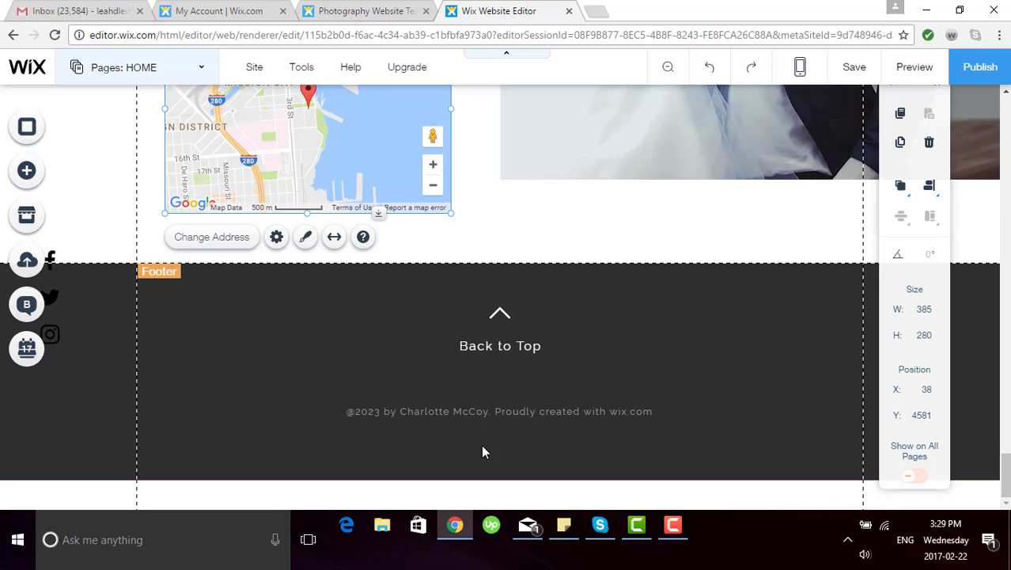
{"action": "left_click", "coordinate": [705, 376]}
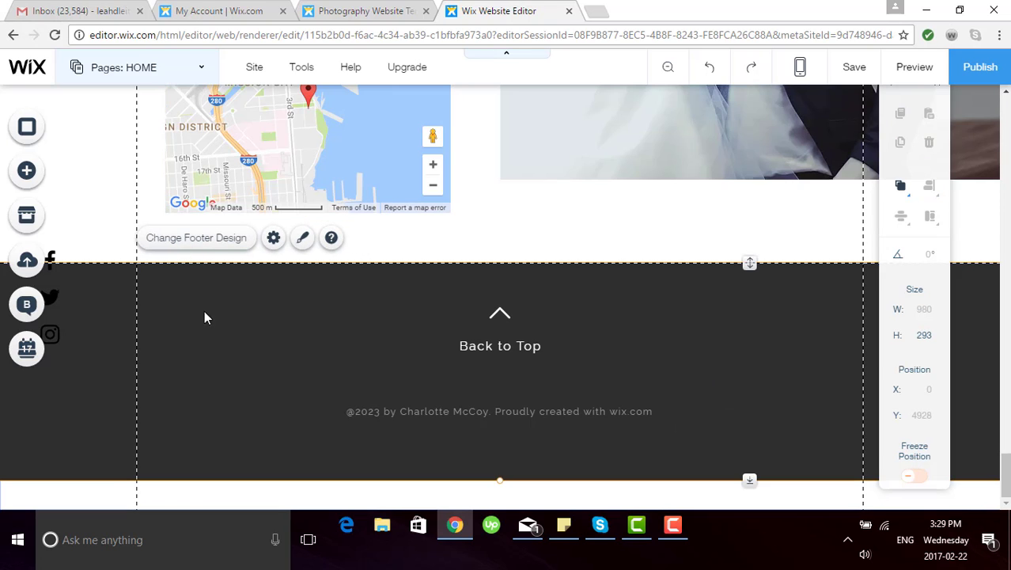
{"action": "left_click", "coordinate": [302, 239]}
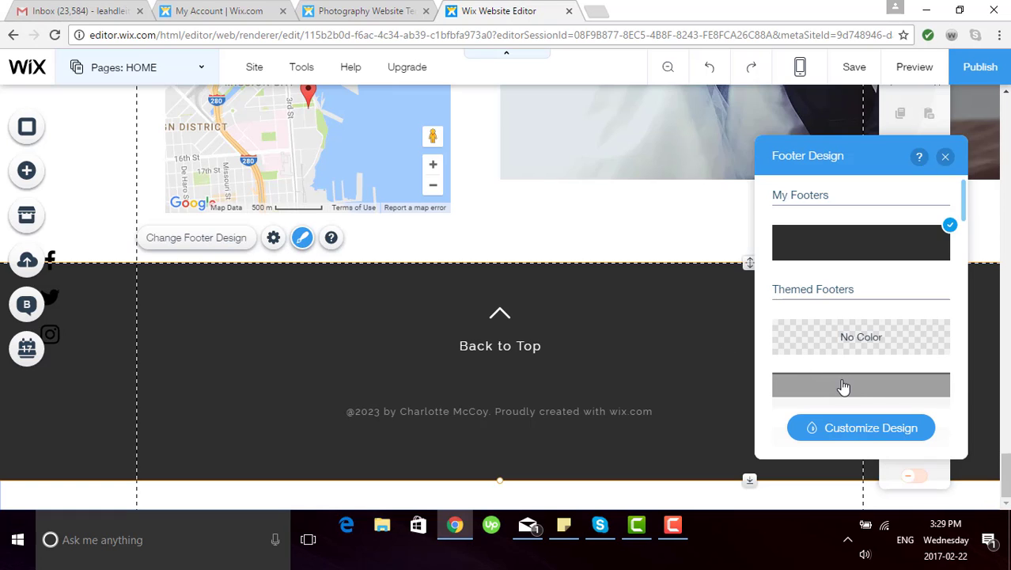
{"action": "left_click", "coordinate": [850, 394]}
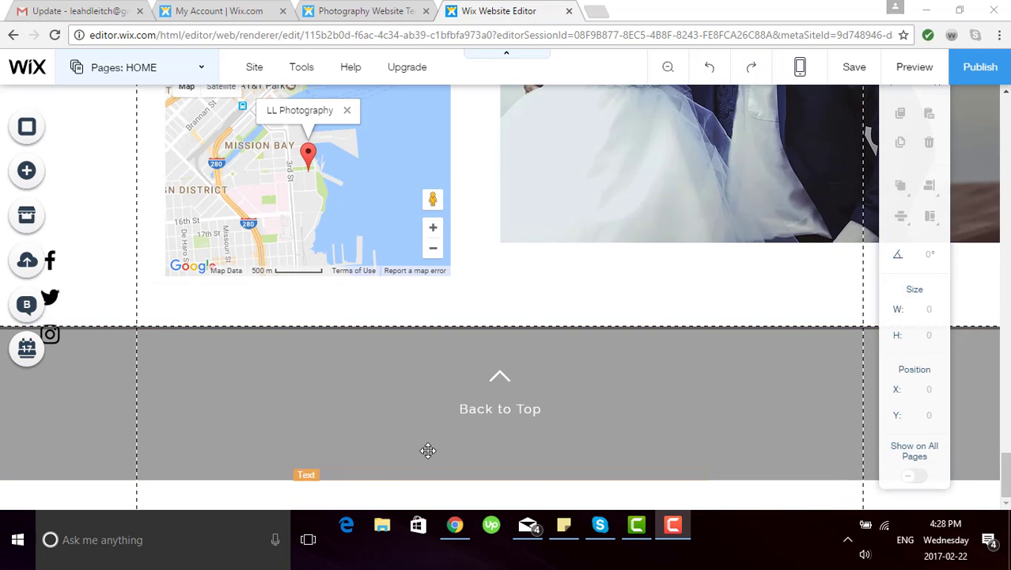
{"action": "left_click", "coordinate": [495, 376]}
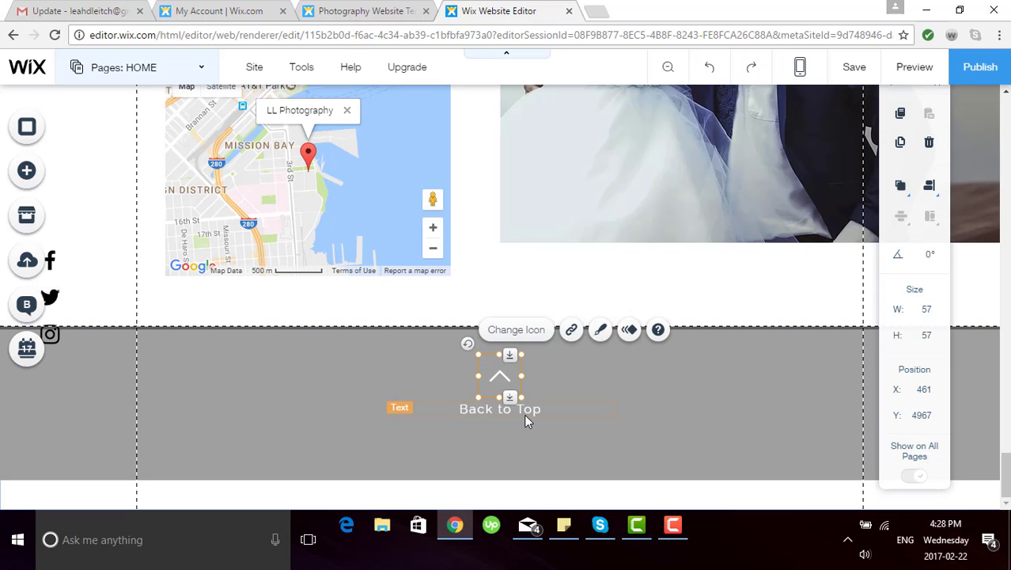
{"action": "left_click", "coordinate": [202, 70]}
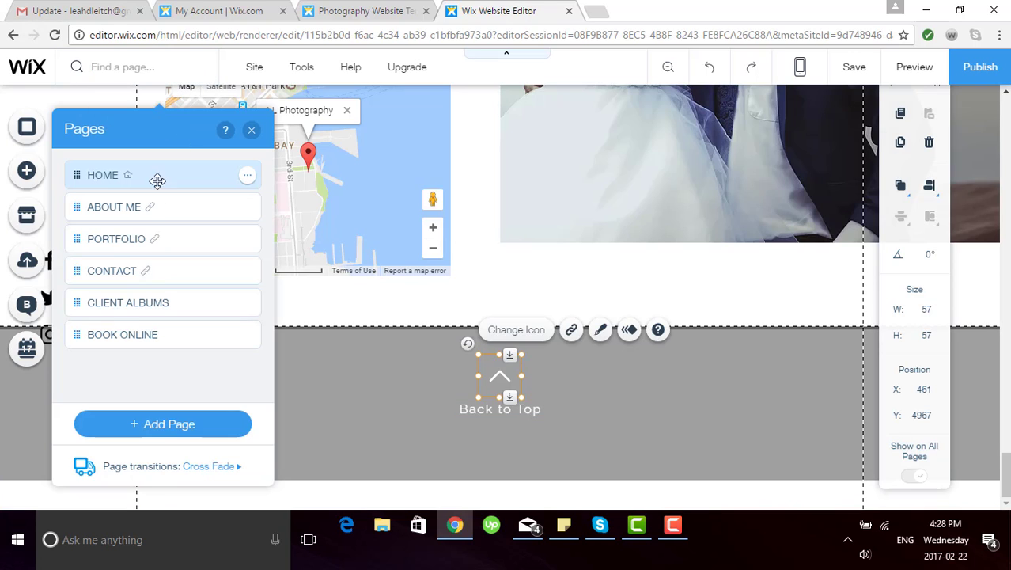
Step: Switch to the CLIENT ALBUMS page and inspect the Photo Albums app settings
{"action": "left_click", "coordinate": [139, 302]}
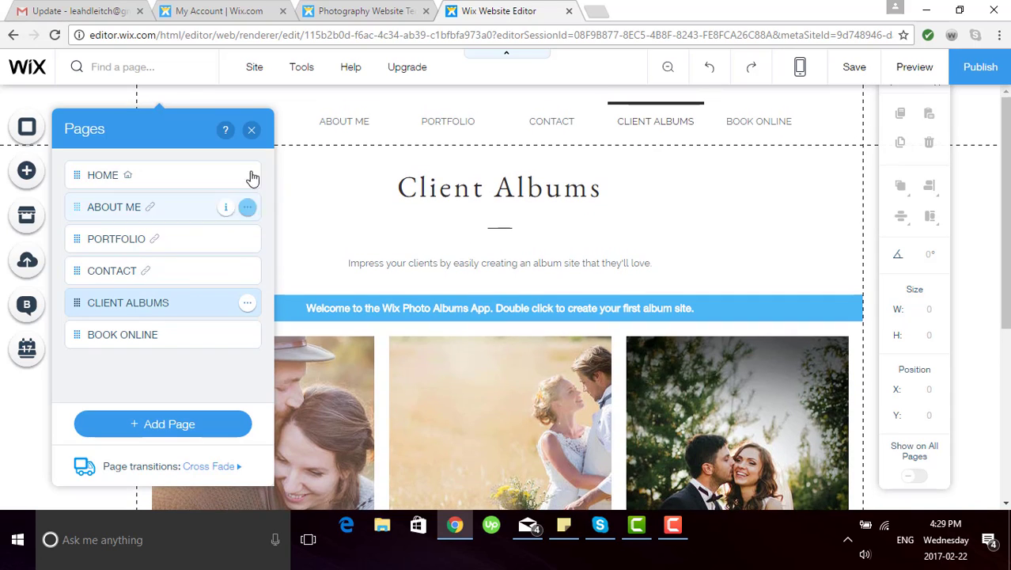
{"action": "left_click", "coordinate": [252, 131]}
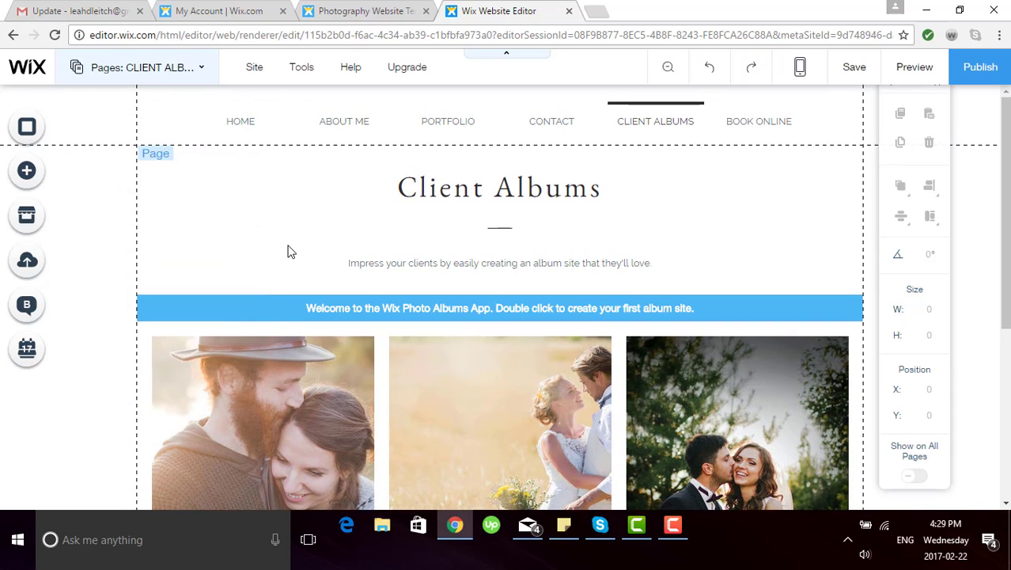
{"action": "left_click", "coordinate": [288, 250]}
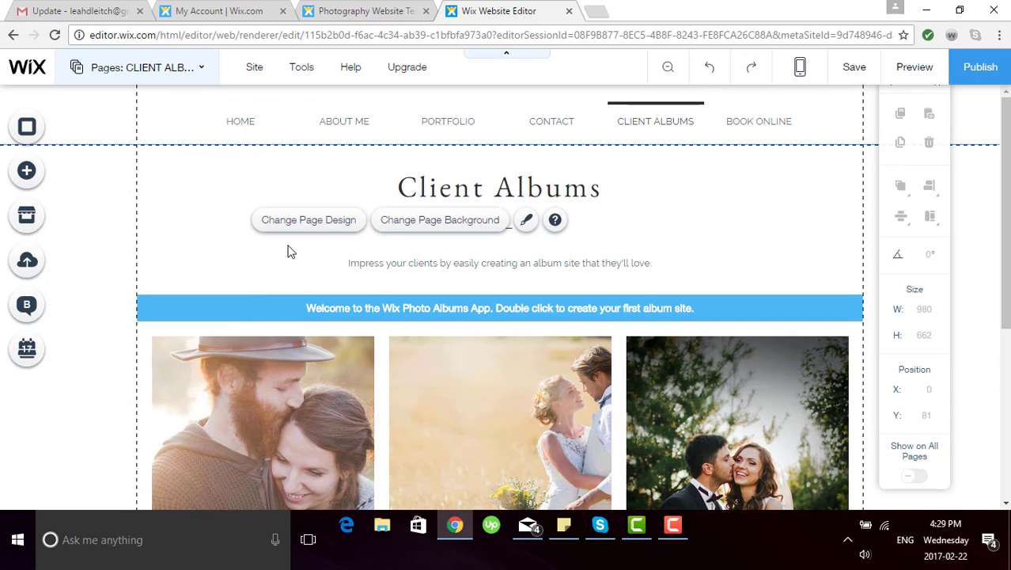
{"action": "left_click", "coordinate": [427, 407]}
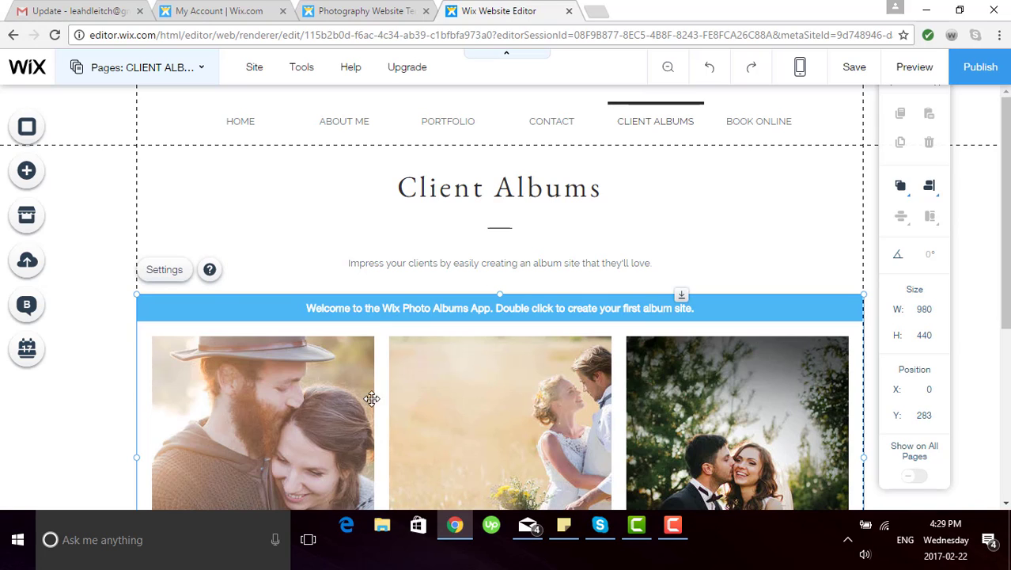
{"action": "left_click", "coordinate": [164, 271]}
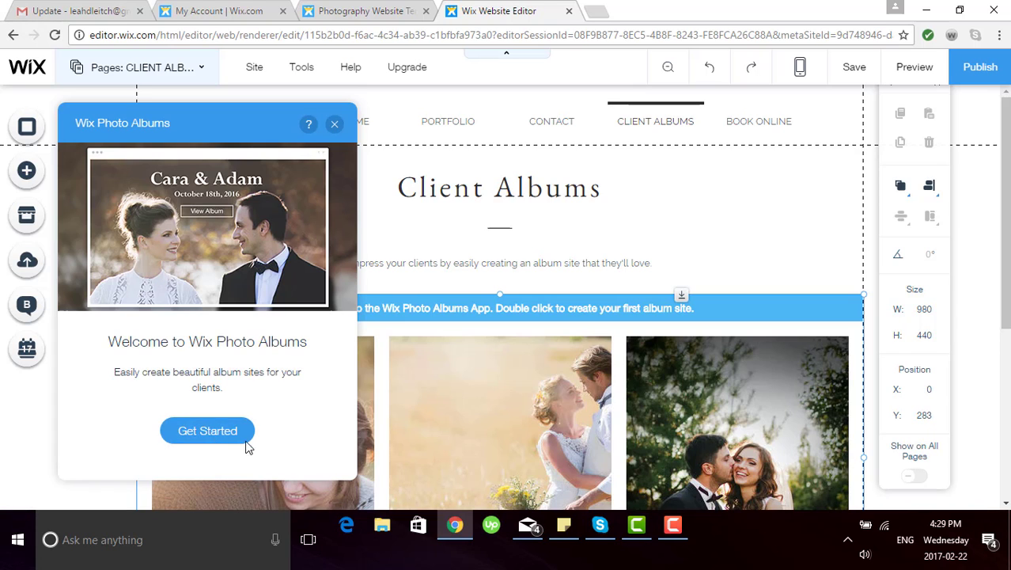
{"action": "left_click", "coordinate": [336, 128]}
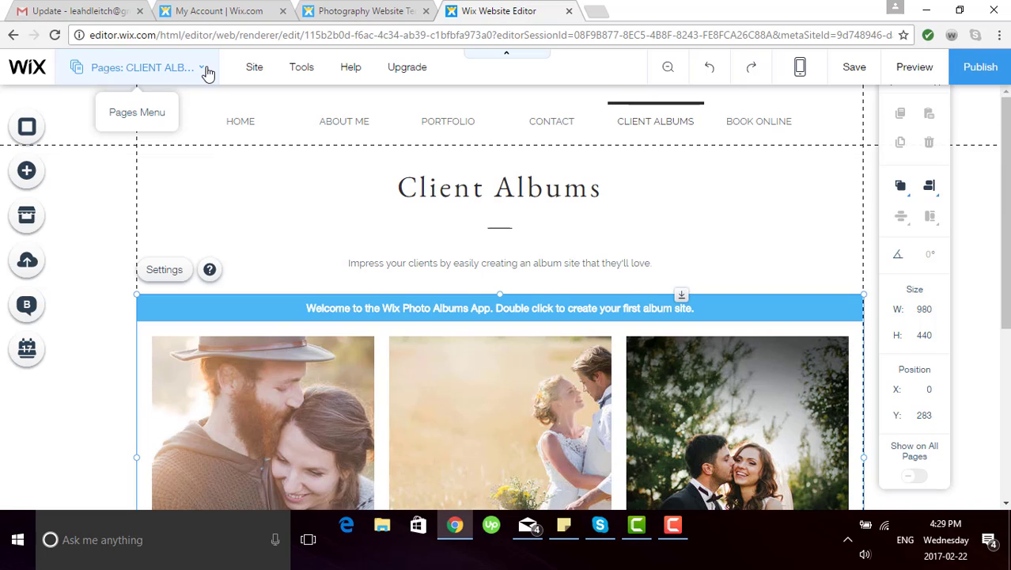
Step: Return to the HOME page and close the Pages panel
{"action": "left_click", "coordinate": [207, 73]}
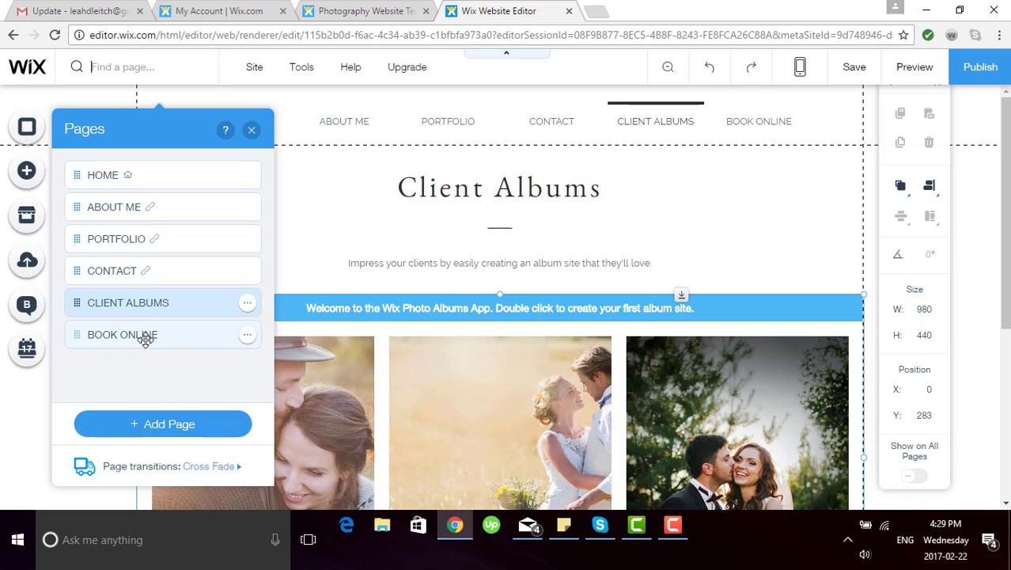
{"action": "left_click", "coordinate": [252, 130]}
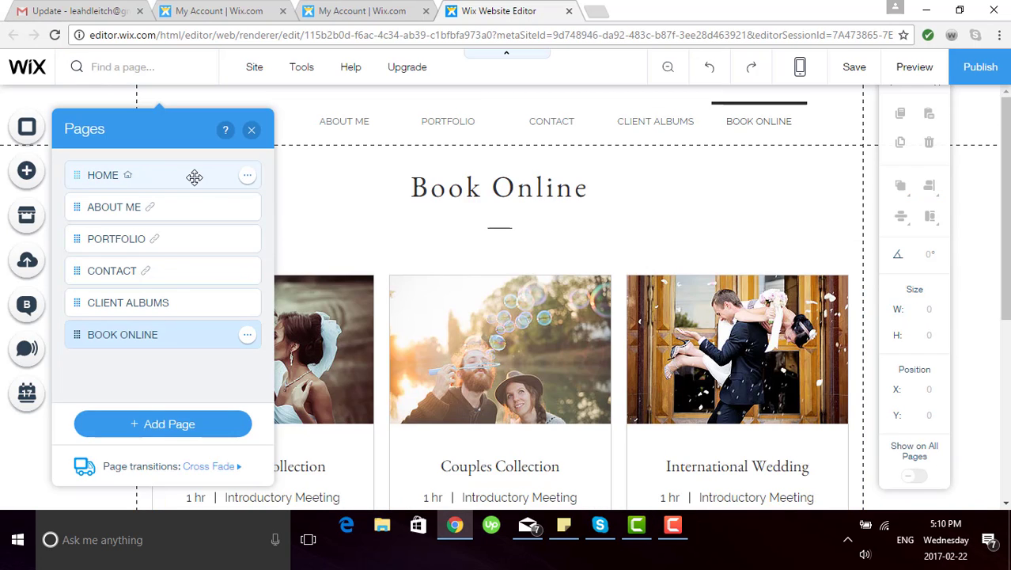
{"action": "left_click", "coordinate": [195, 177]}
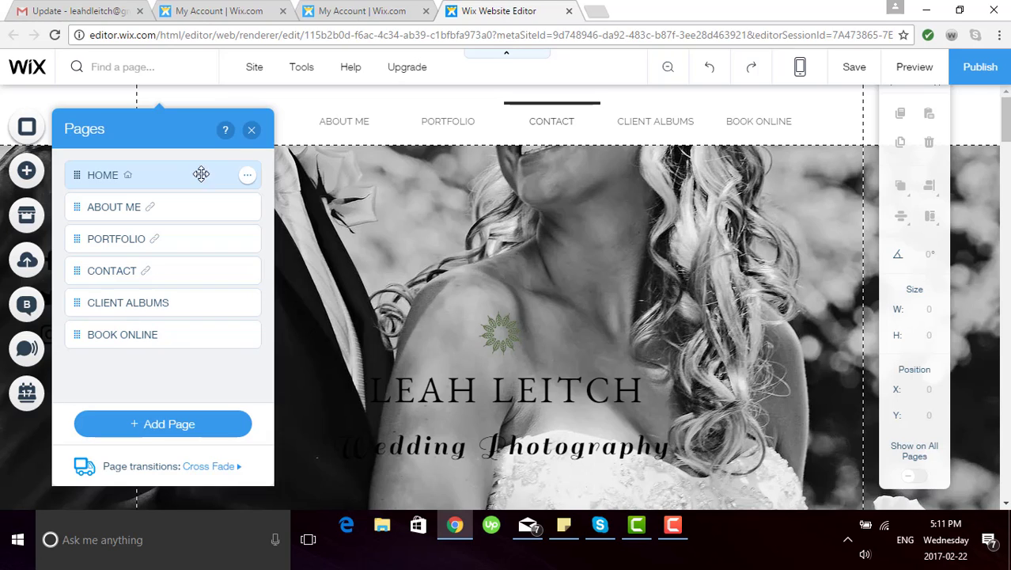
{"action": "left_click", "coordinate": [251, 129]}
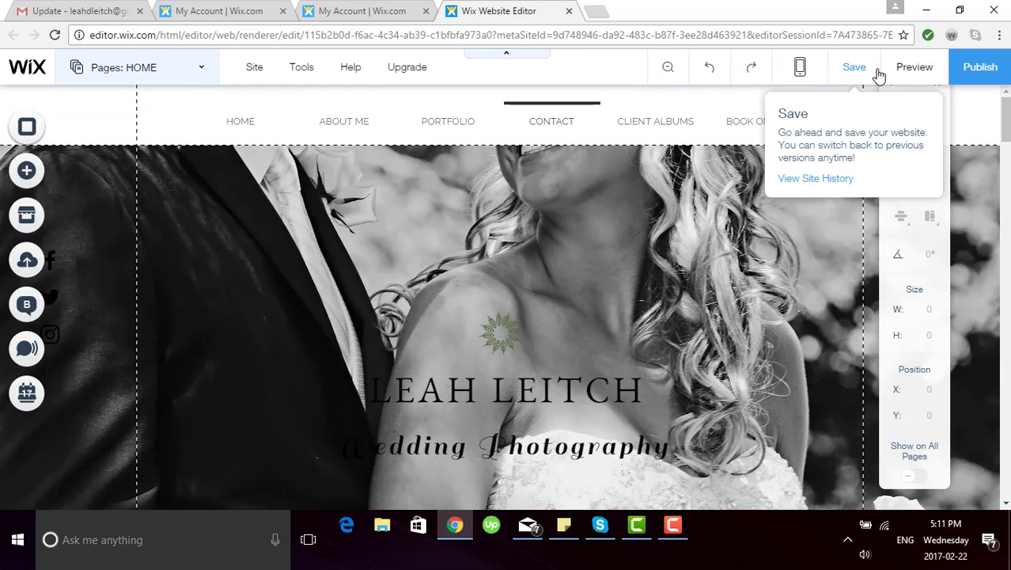
Step: Publish the site live at its free wixsite address ending /llphotography
{"action": "left_click", "coordinate": [979, 67]}
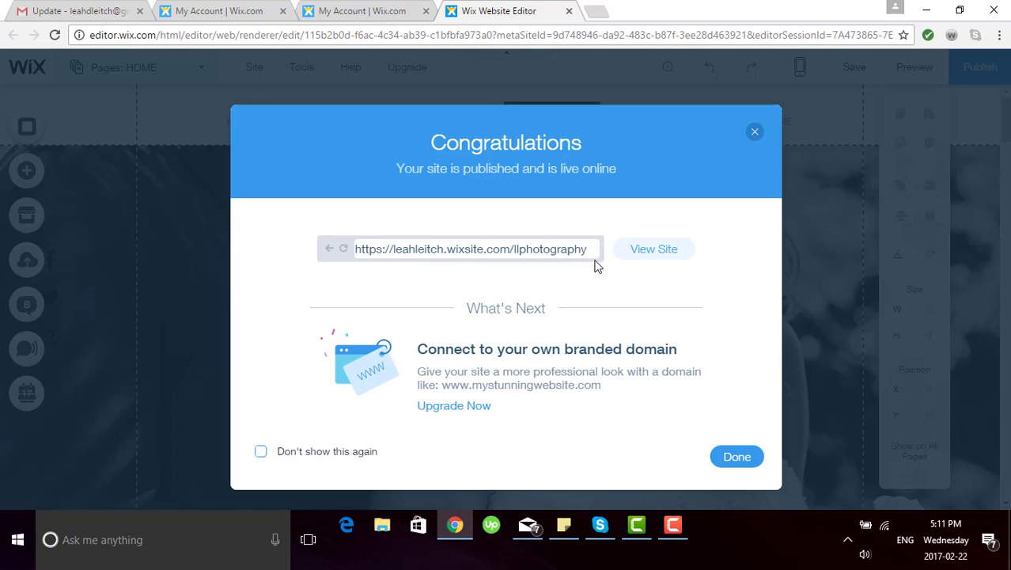
Step: Start the upgrade, review the Wix Bookings plan cards, features and FAQ, then open all Premium Plans
{"action": "left_click", "coordinate": [455, 406]}
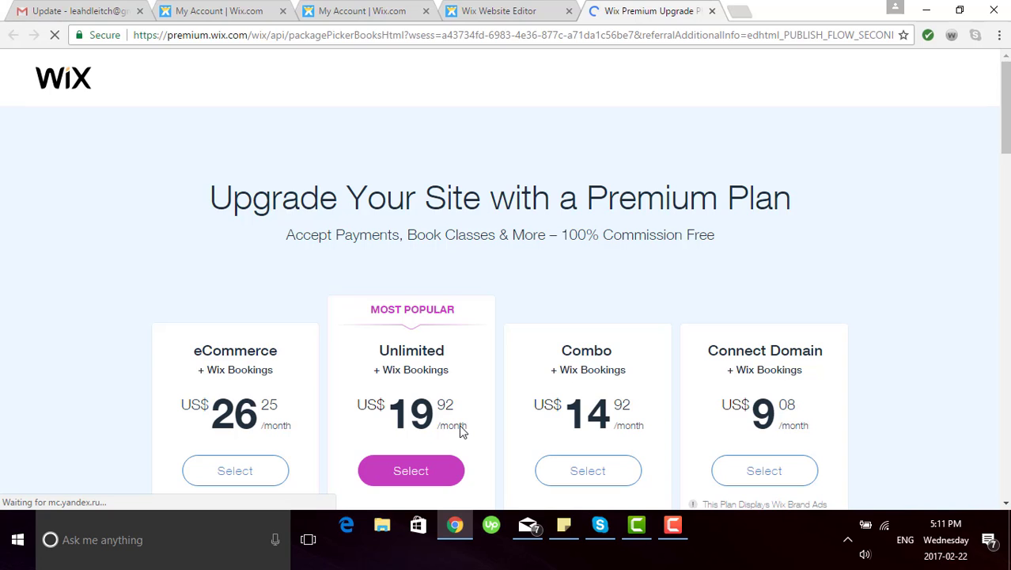
{"action": "scroll", "coordinate": [461, 427], "scroll_direction": "down", "scroll_amount": 1}
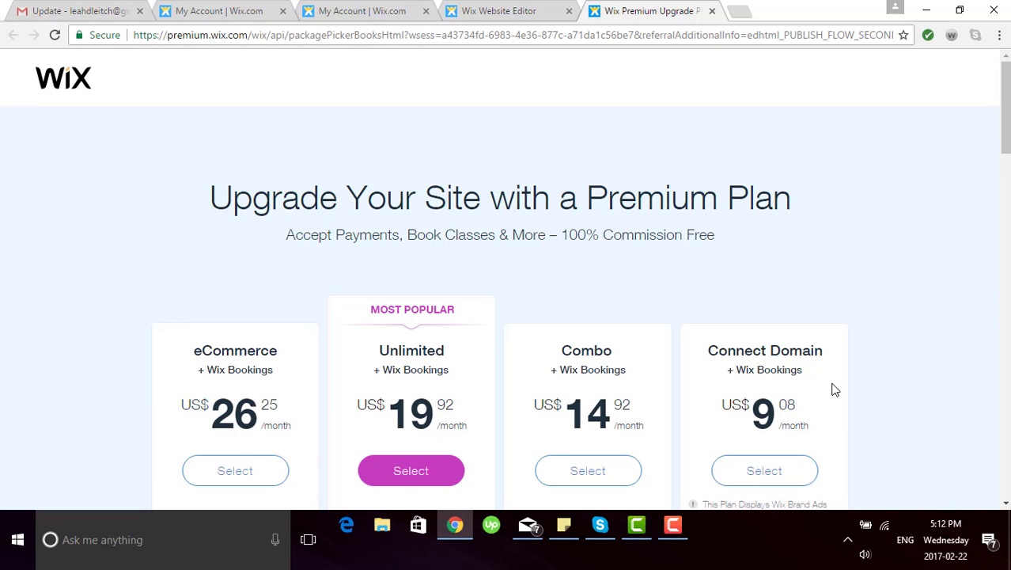
{"action": "scroll", "coordinate": [341, 376], "scroll_direction": "down", "scroll_amount": 5}
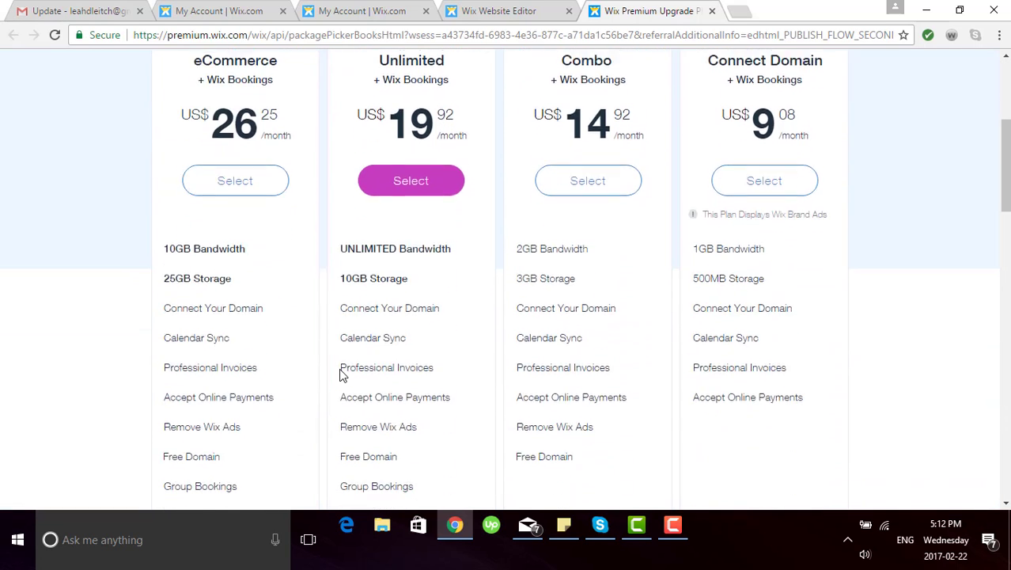
{"action": "scroll", "coordinate": [340, 376], "scroll_direction": "down", "scroll_amount": 1}
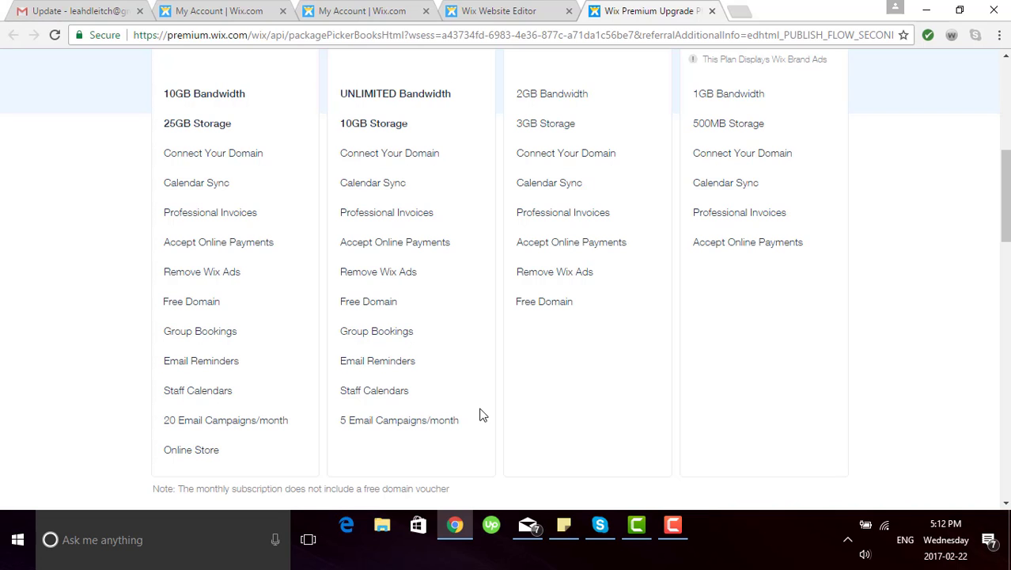
{"action": "scroll", "coordinate": [483, 415], "scroll_direction": "up", "scroll_amount": 4}
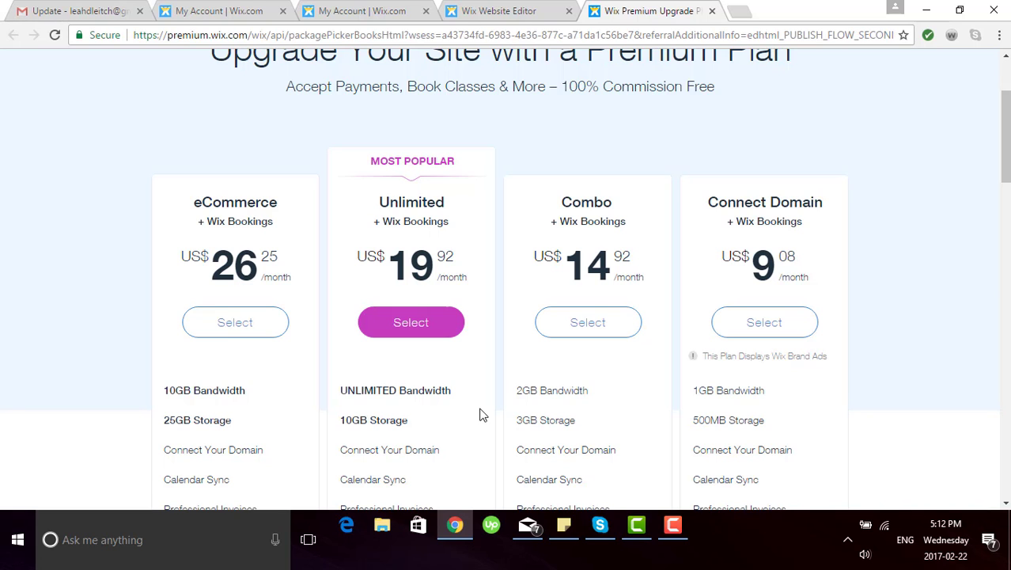
{"action": "scroll", "coordinate": [483, 415], "scroll_direction": "down", "scroll_amount": 15}
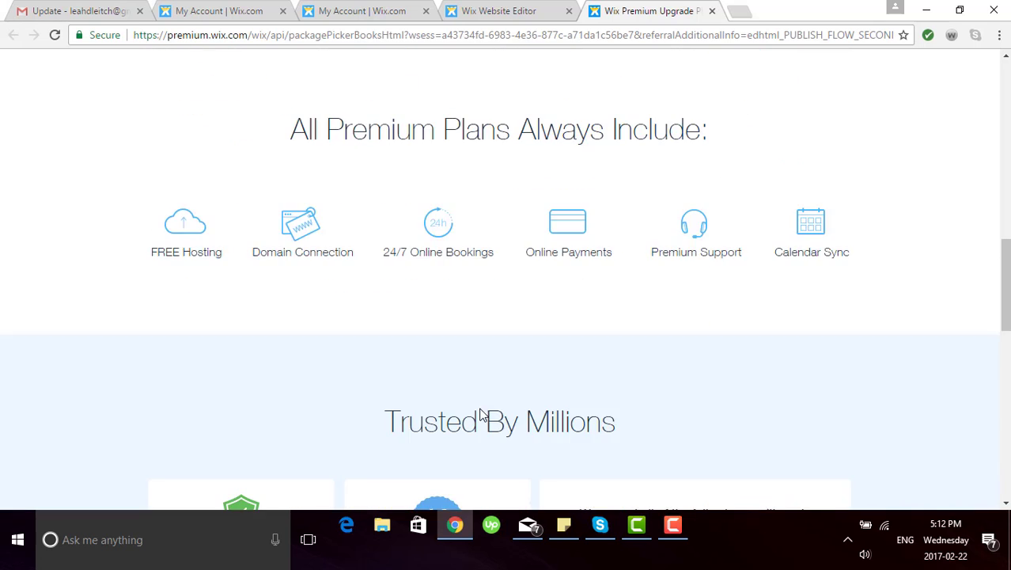
{"action": "scroll", "coordinate": [483, 416], "scroll_direction": "down", "scroll_amount": 3}
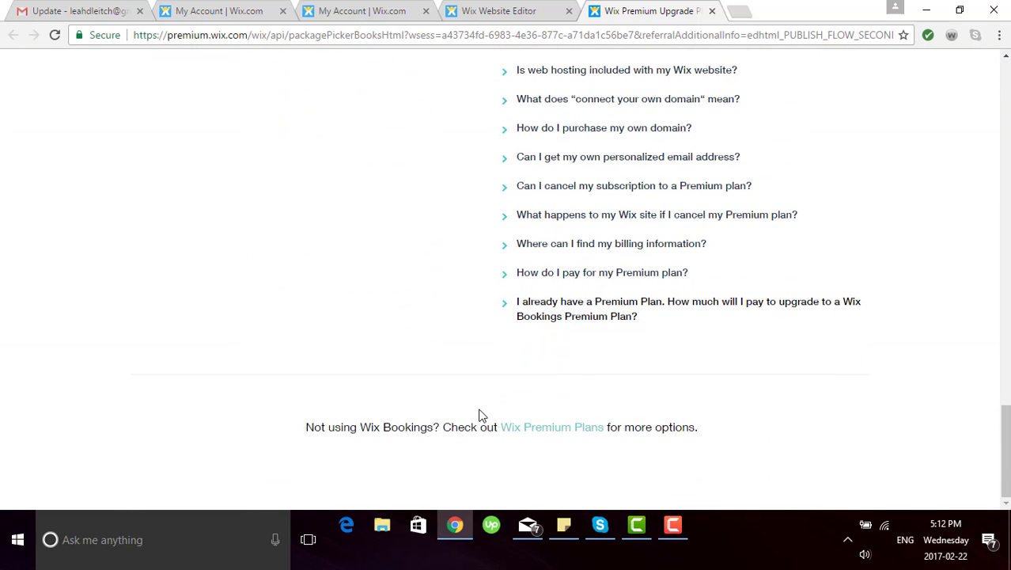
{"action": "left_click", "coordinate": [543, 428]}
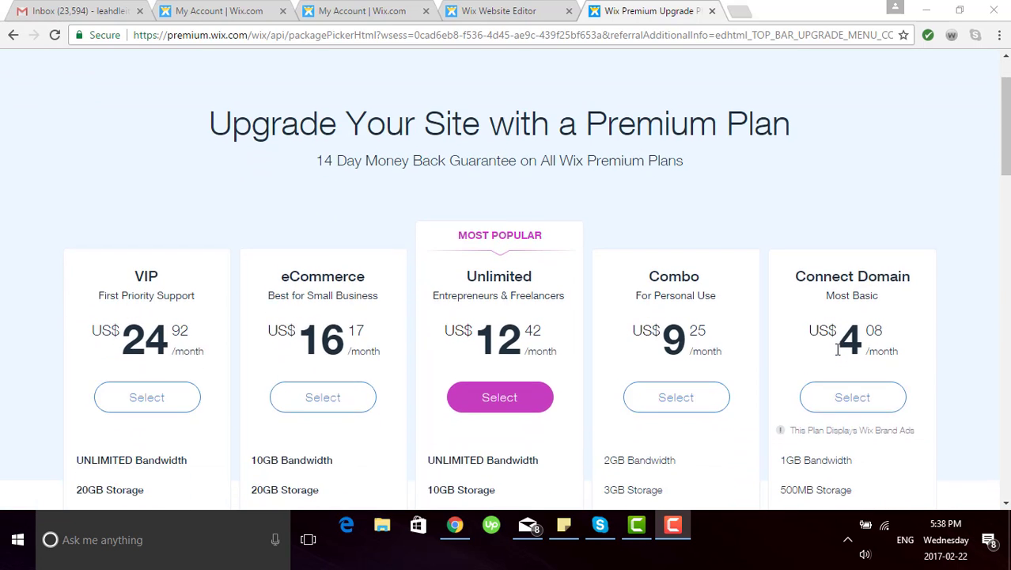
Step: Compare VIP, eCommerce, Unlimited, Combo and Connect Domain features, noting Unlimited at US$12.42 monthly
{"action": "scroll", "coordinate": [838, 349], "scroll_direction": "down", "scroll_amount": 3}
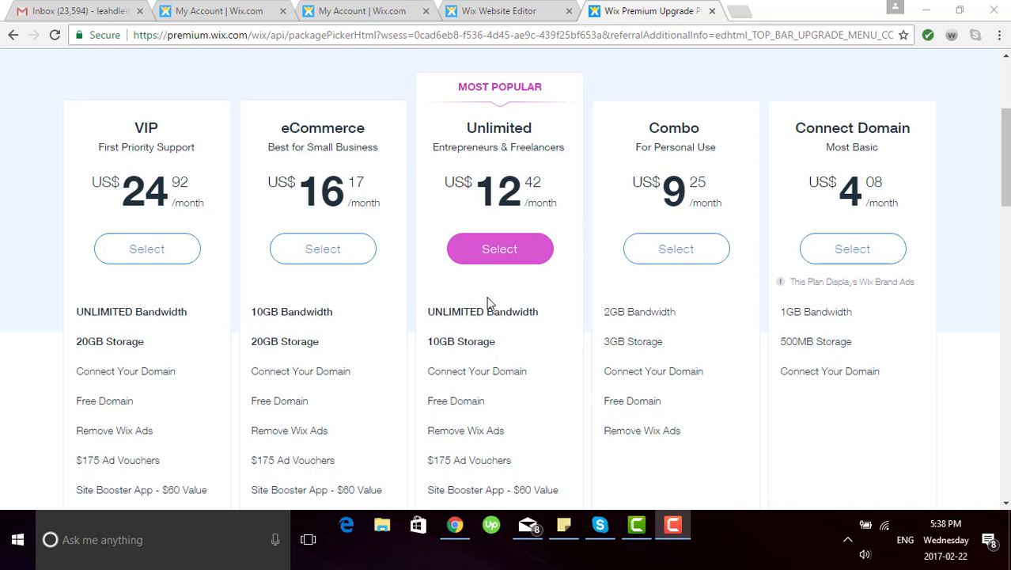
{"action": "scroll", "coordinate": [490, 323], "scroll_direction": "down", "scroll_amount": 1}
{"action": "mouse_move", "coordinate": [471, 237]}
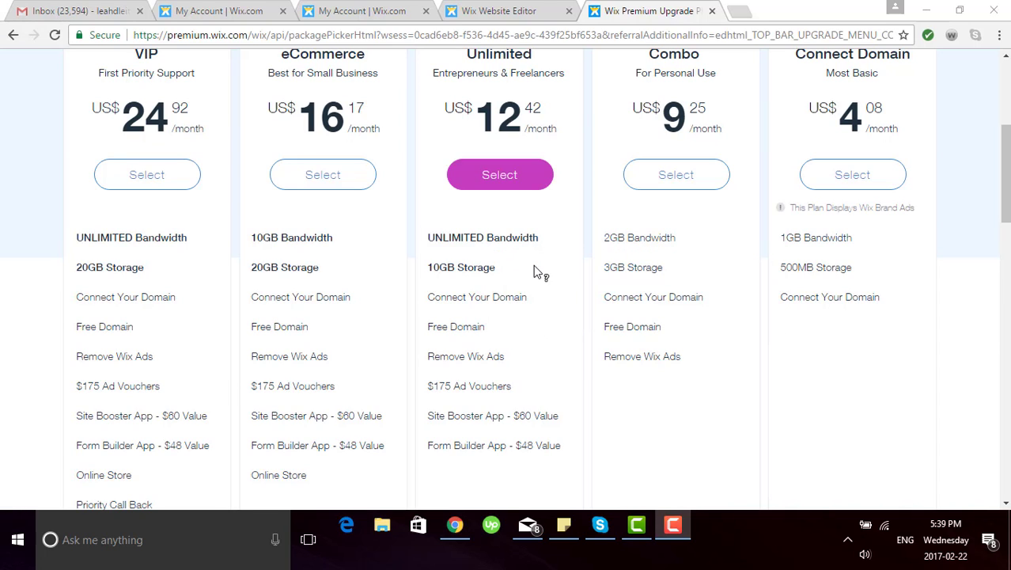
{"action": "mouse_move", "coordinate": [535, 274]}
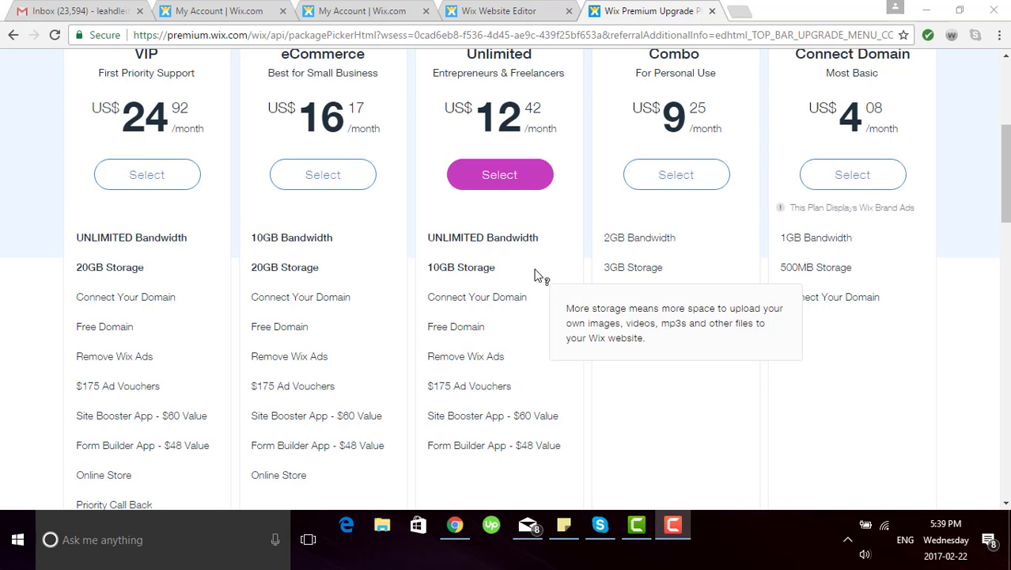
{"action": "mouse_move", "coordinate": [533, 365]}
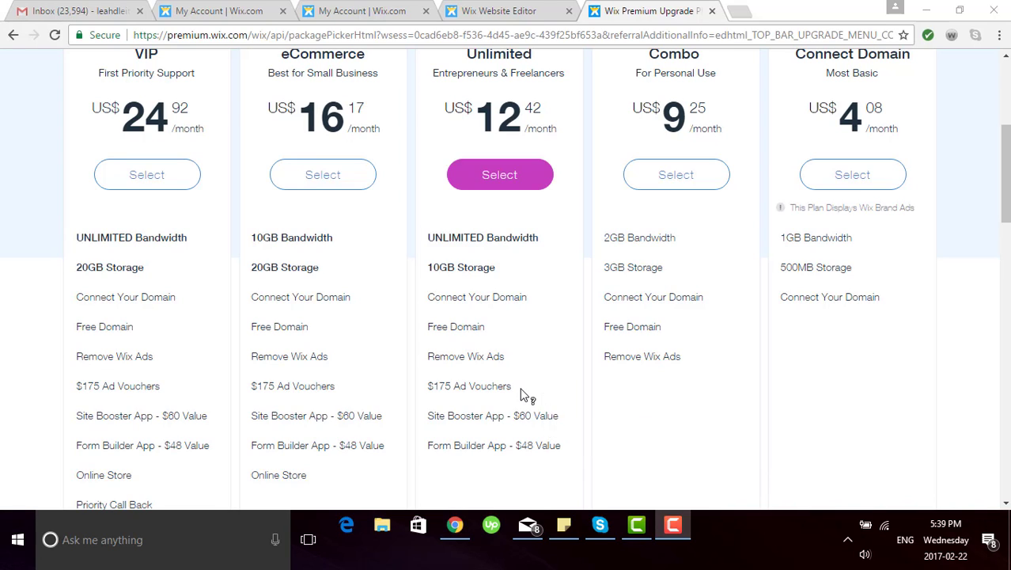
{"action": "mouse_move", "coordinate": [523, 395]}
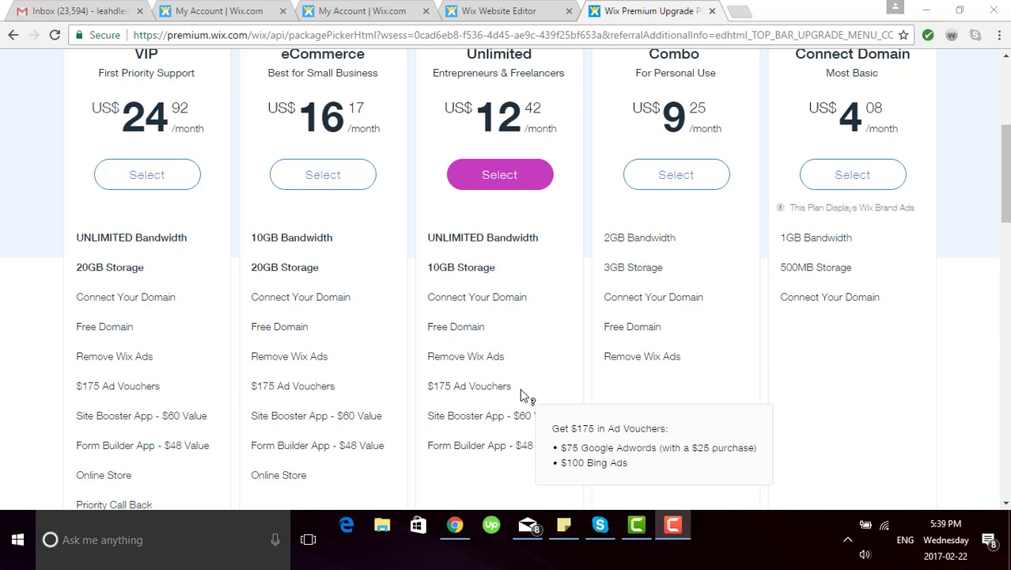
{"action": "mouse_move", "coordinate": [567, 420]}
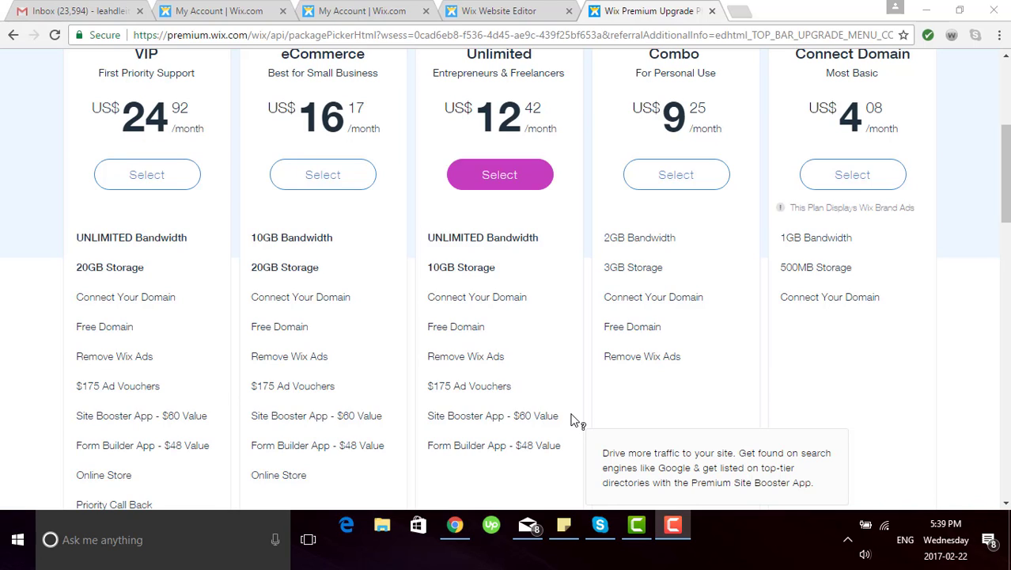
{"action": "mouse_move", "coordinate": [565, 458]}
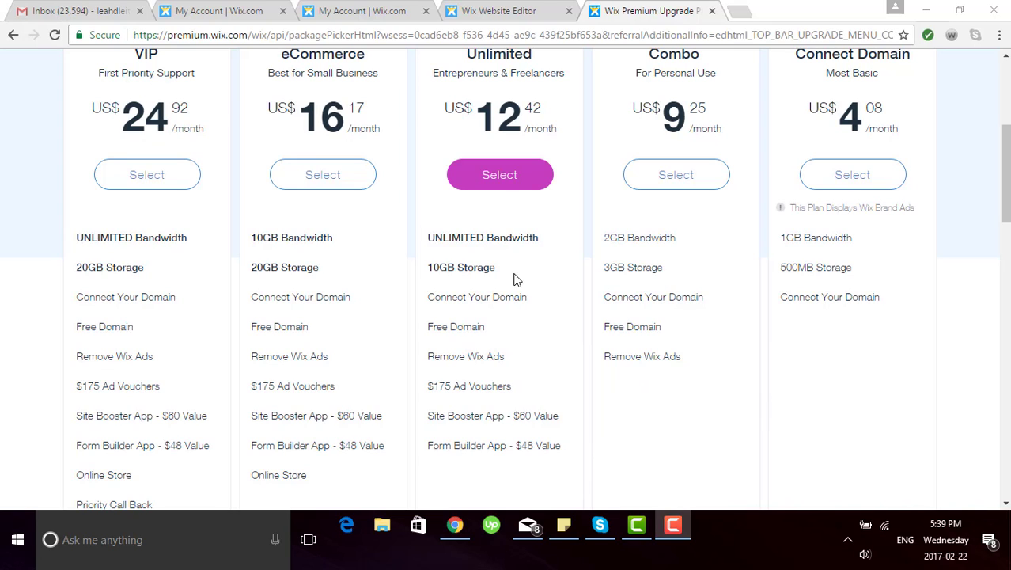
Step: Select the Unlimited plan and review the yearly US$12.41 x 12 months option totalling US$149.00
{"action": "left_click", "coordinate": [500, 176]}
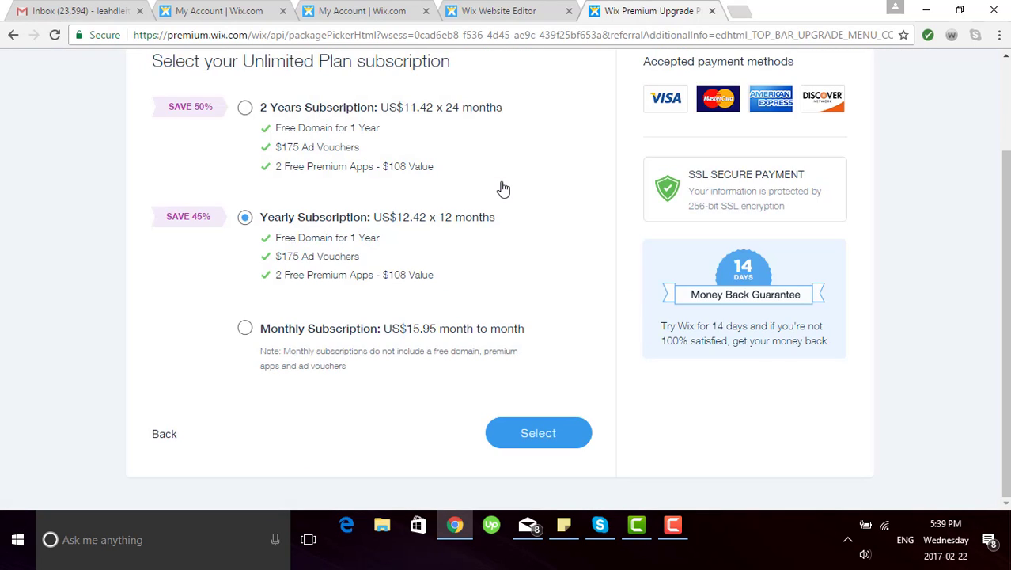
{"action": "scroll", "coordinate": [503, 188], "scroll_direction": "up", "scroll_amount": 1}
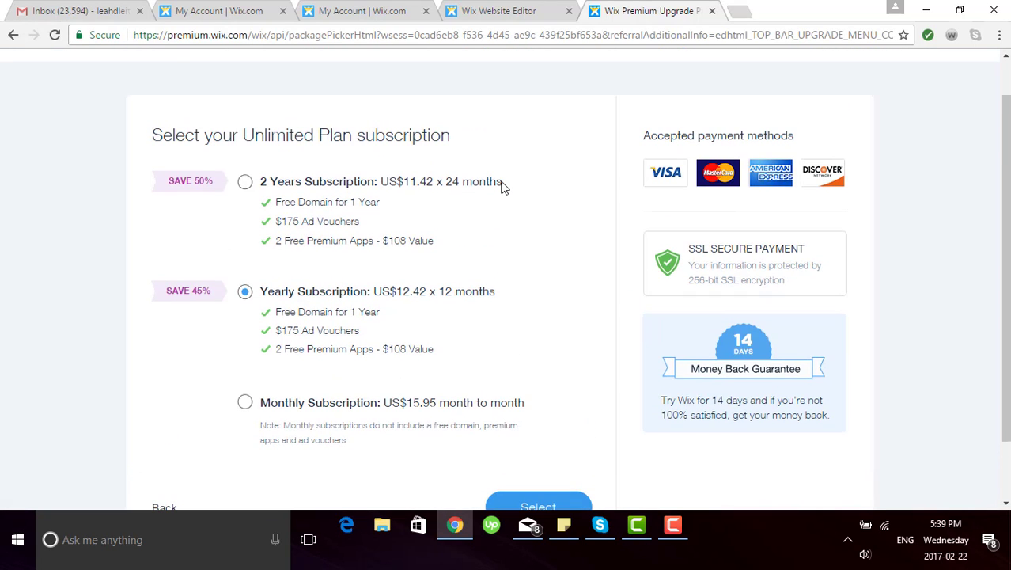
{"action": "scroll", "coordinate": [503, 188], "scroll_direction": "down", "scroll_amount": 1}
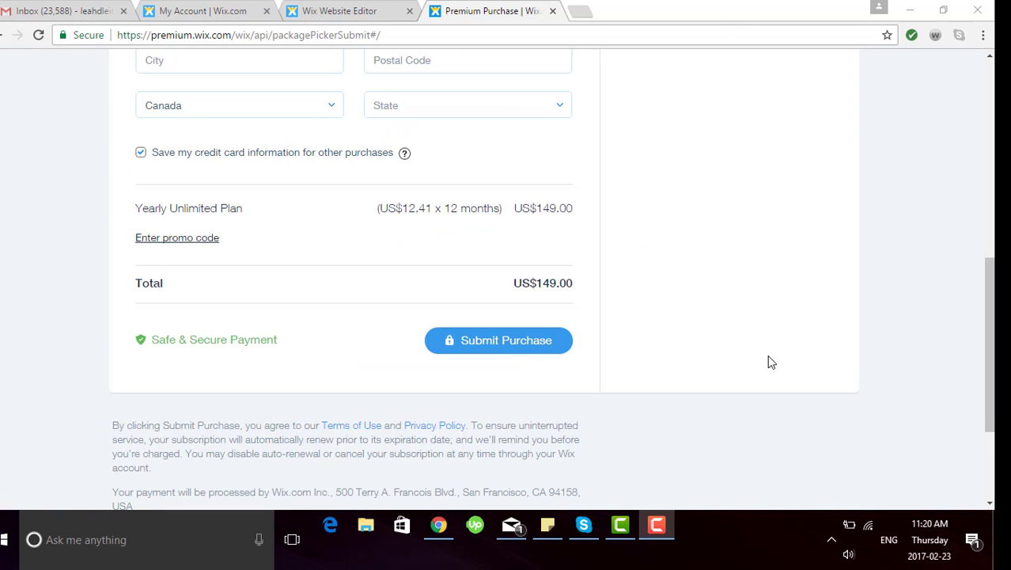
Step: Submit payment of US$149.00 for the Yearly Unlimited Plan
{"action": "scroll", "coordinate": [770, 362], "scroll_direction": "up", "scroll_amount": 2}
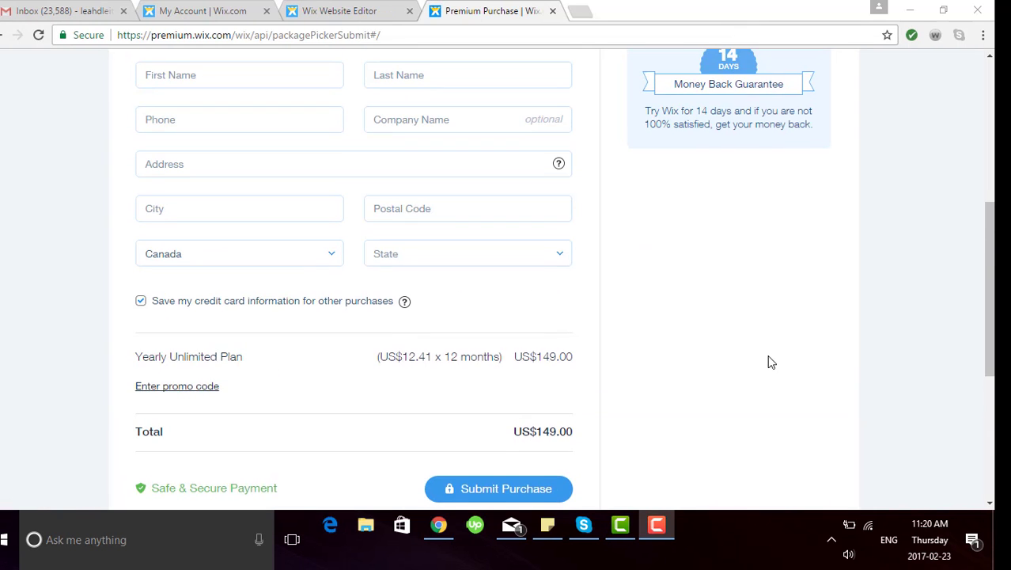
{"action": "scroll", "coordinate": [770, 361], "scroll_direction": "up", "scroll_amount": 1}
{"action": "scroll", "coordinate": [772, 362], "scroll_direction": "up", "scroll_amount": 1}
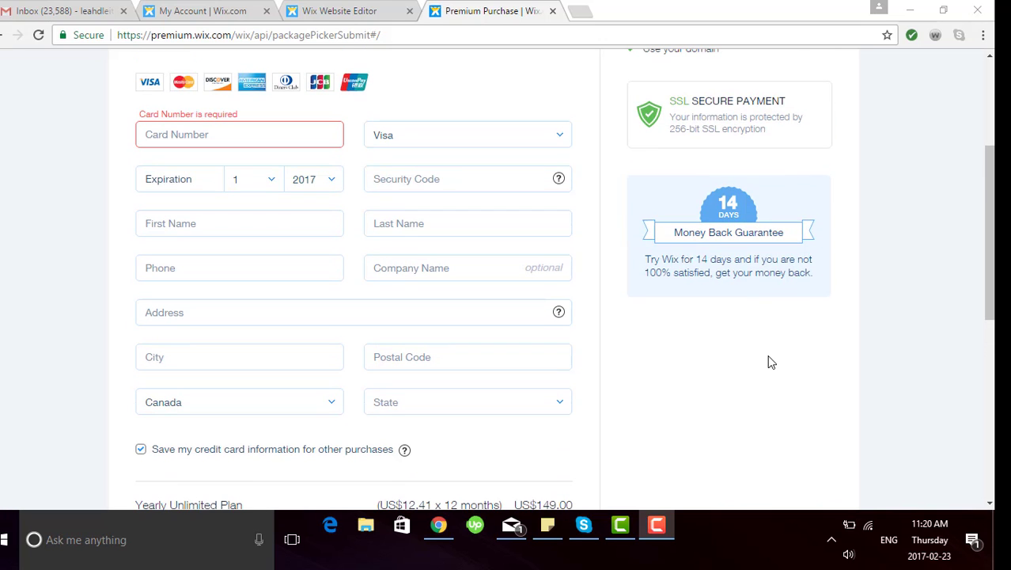
{"action": "scroll", "coordinate": [549, 294], "scroll_direction": "down", "scroll_amount": 4}
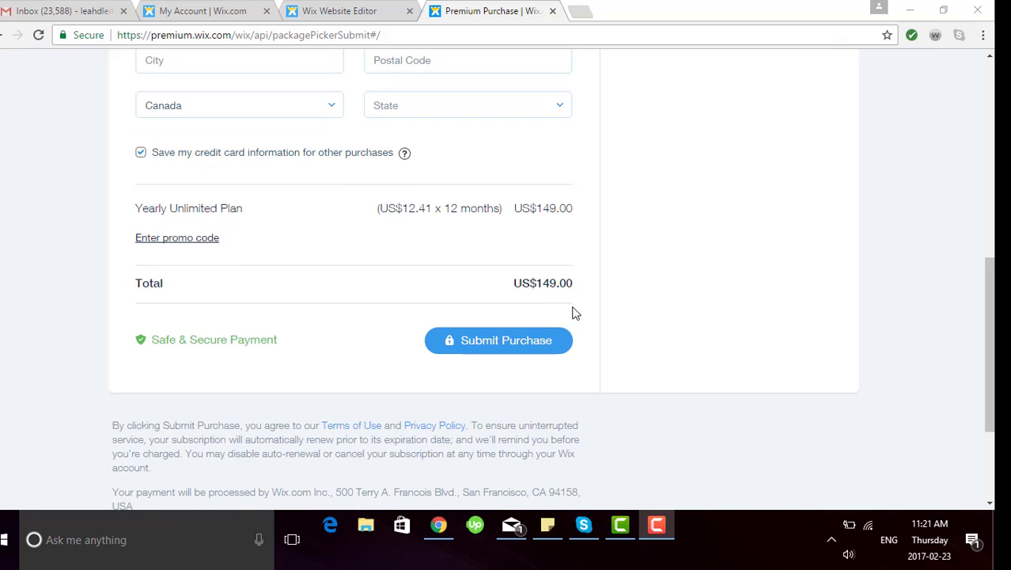
{"action": "left_click", "coordinate": [529, 346]}
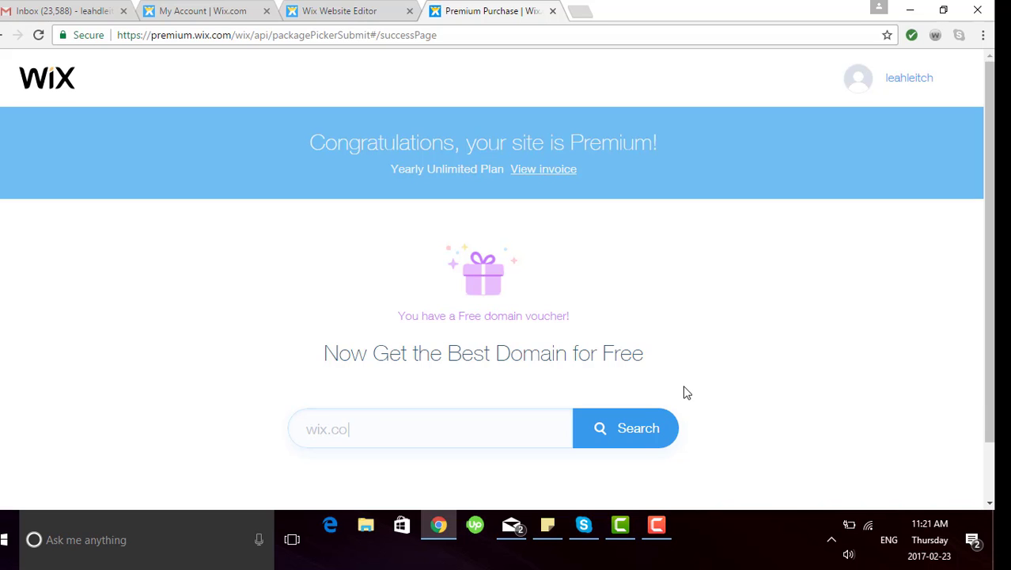
Step: Search for llphotography.com with the free domain voucher and find it already taken
{"action": "left_click", "coordinate": [331, 426]}
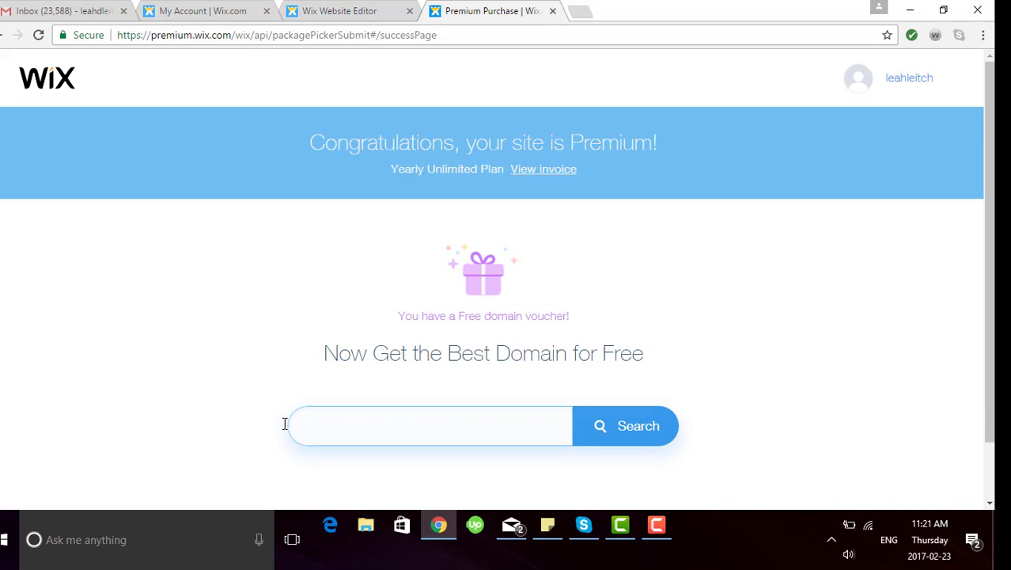
{"action": "type", "text": "llphotography.com"}
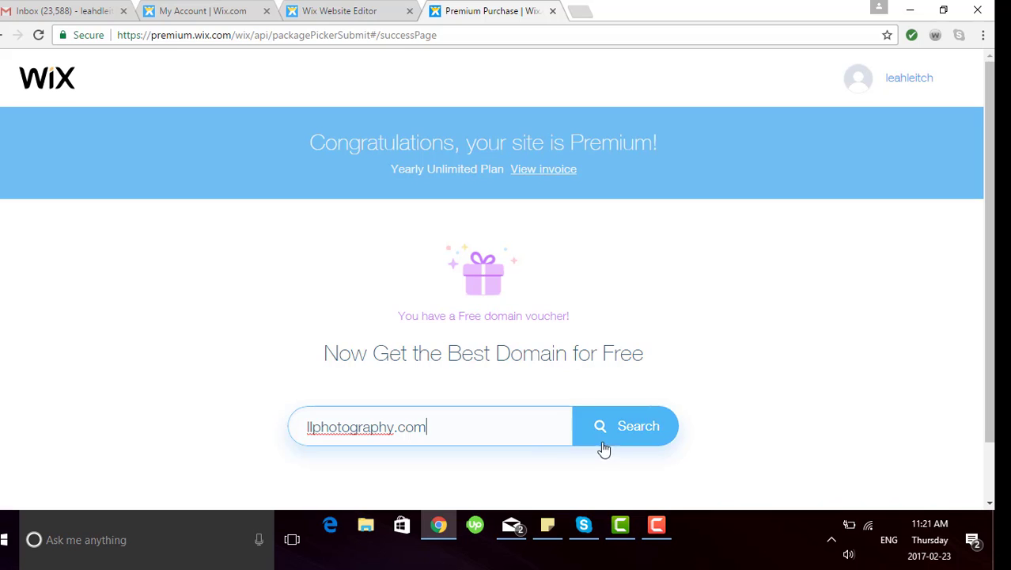
{"action": "left_click", "coordinate": [648, 431]}
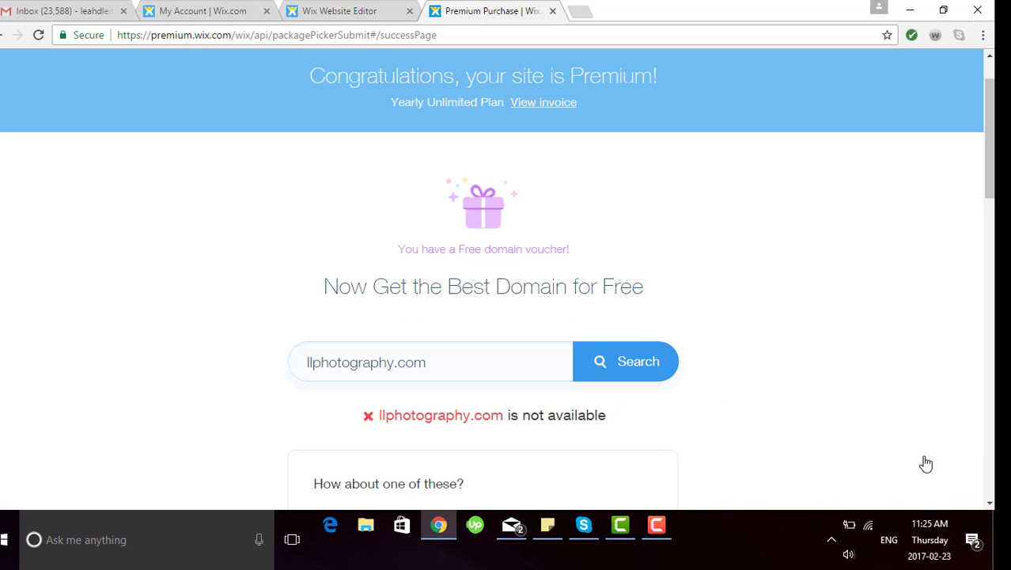
{"action": "scroll", "coordinate": [732, 441], "scroll_direction": "down", "scroll_amount": 2}
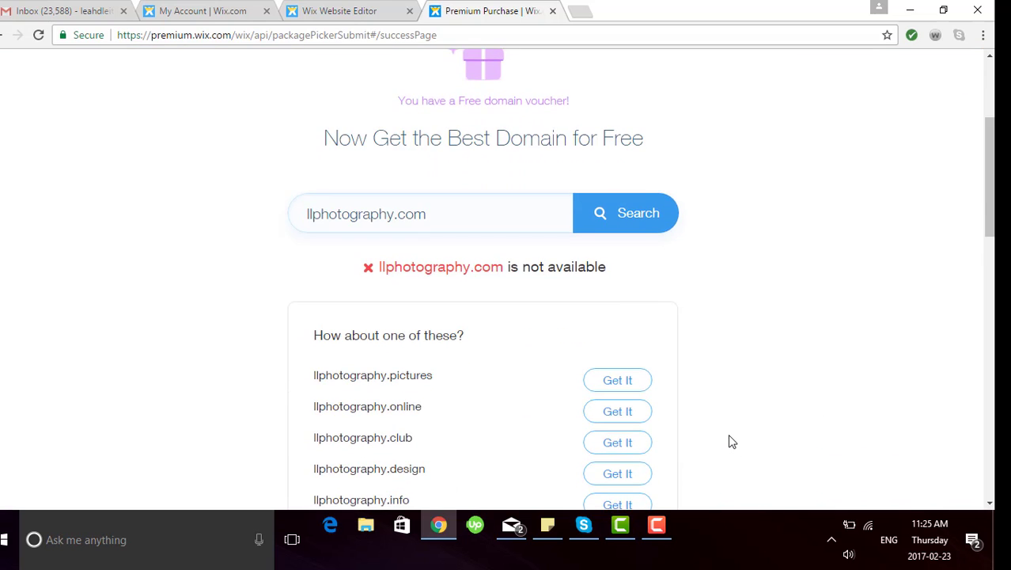
{"action": "scroll", "coordinate": [732, 441], "scroll_direction": "down", "scroll_amount": 3}
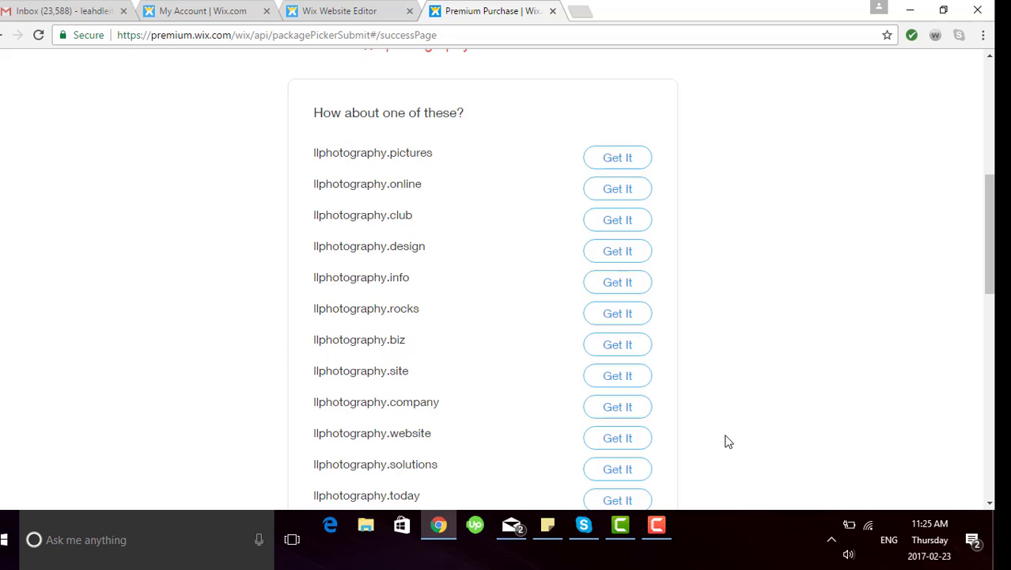
{"action": "scroll", "coordinate": [509, 301], "scroll_direction": "down", "scroll_amount": 4}
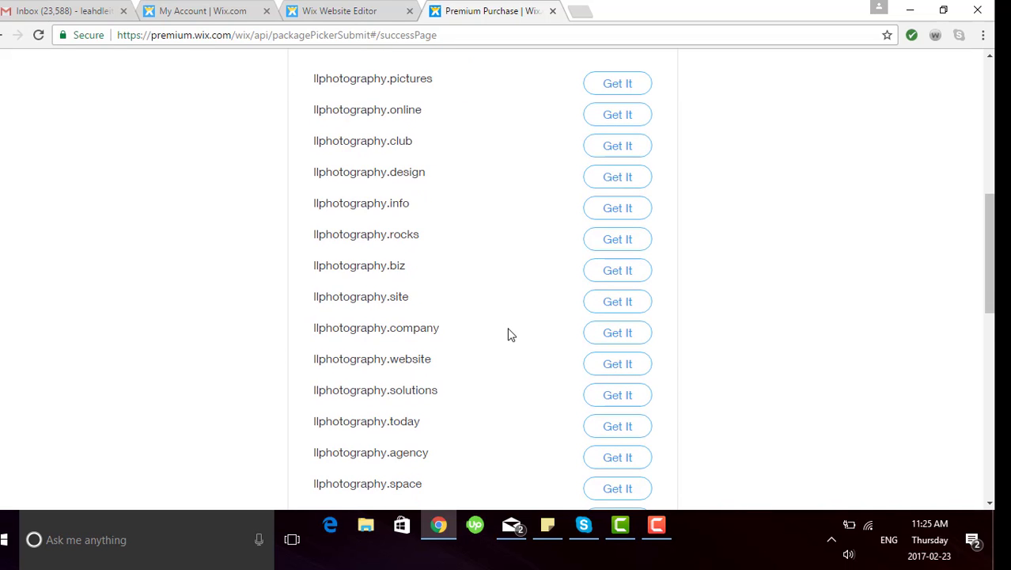
{"action": "scroll", "coordinate": [509, 333], "scroll_direction": "down", "scroll_amount": 1}
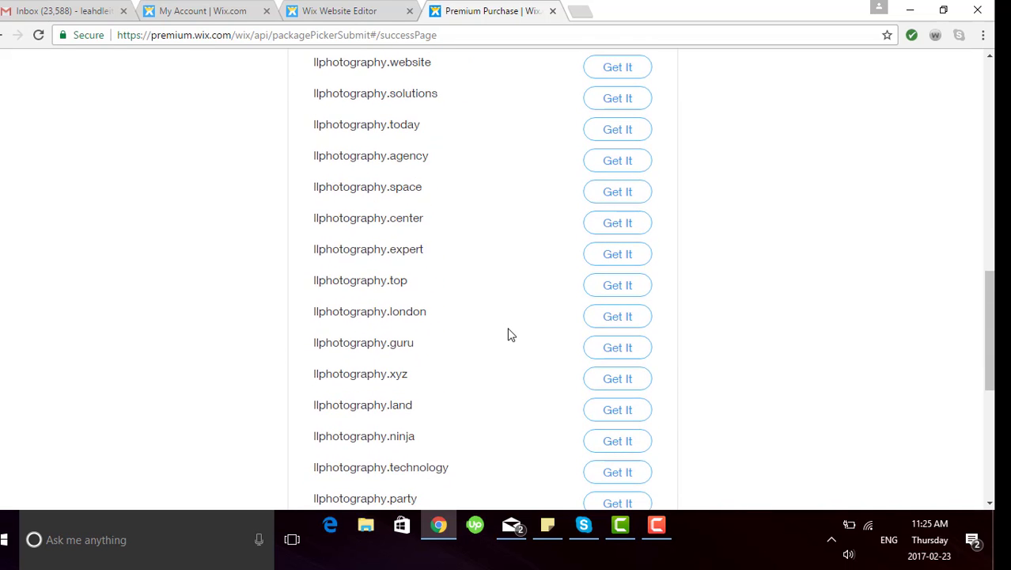
{"action": "scroll", "coordinate": [510, 333], "scroll_direction": "up", "scroll_amount": 4}
{"action": "scroll", "coordinate": [510, 334], "scroll_direction": "up", "scroll_amount": 4}
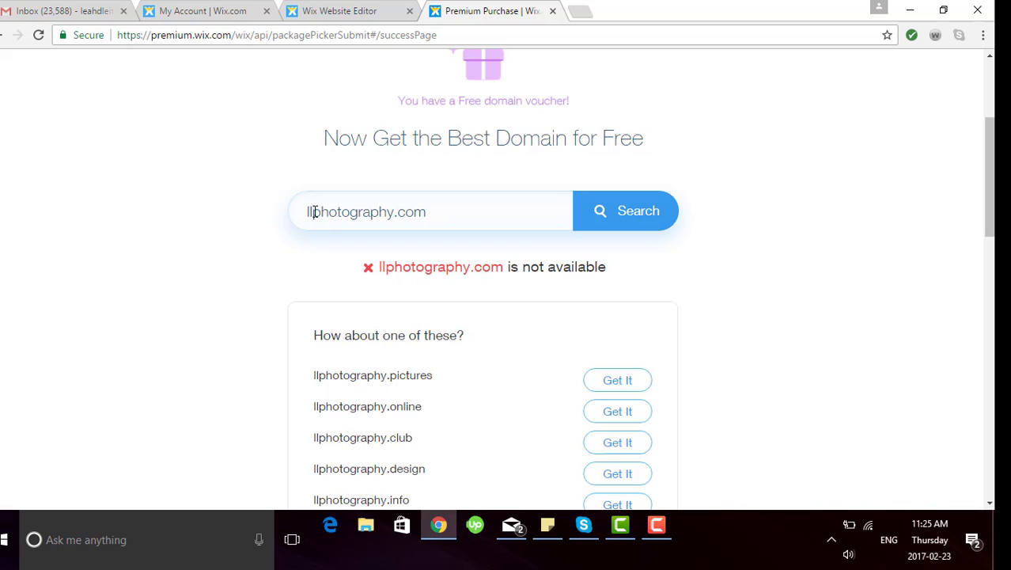
Step: Replace 'll' with the owner's full name and confirm that photography .com domain is available
{"action": "left_click_drag", "start_coordinate": [314, 211], "coordinate": [309, 212]}
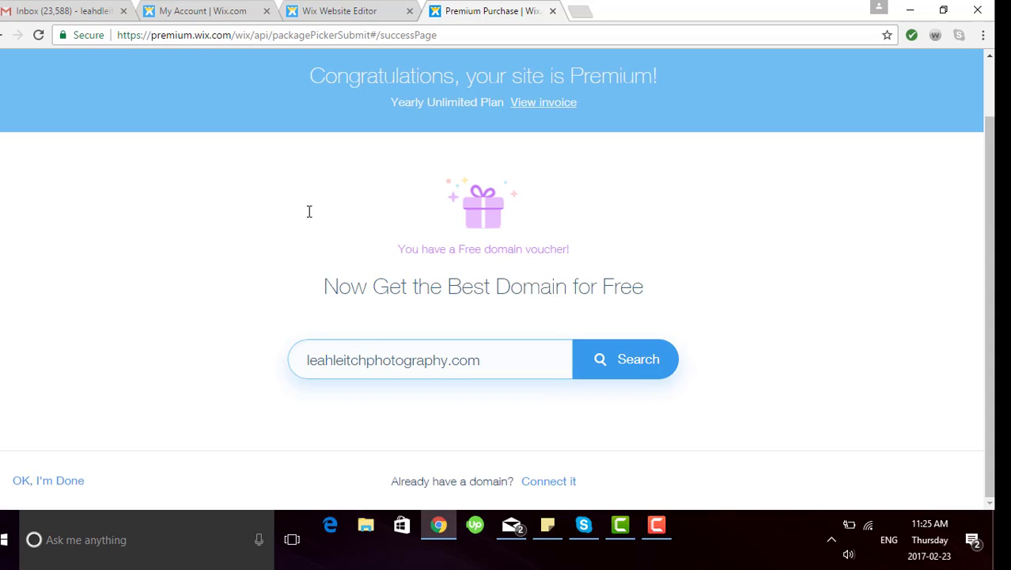
{"action": "left_click", "coordinate": [618, 355]}
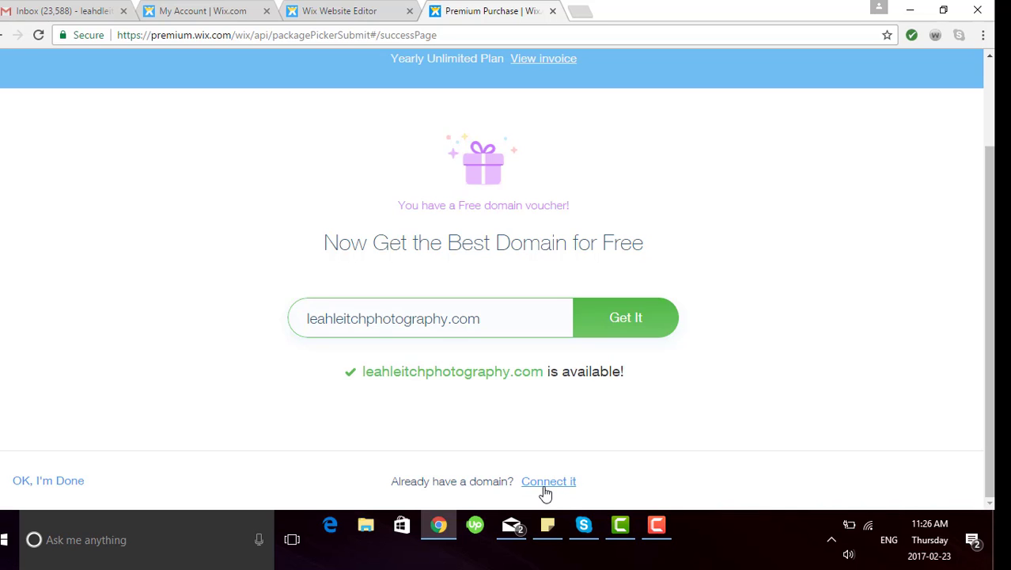
Step: Claim the domain for 1 year with Private Registration, reaching Payment at a US$9.90 total
{"action": "left_click", "coordinate": [628, 320]}
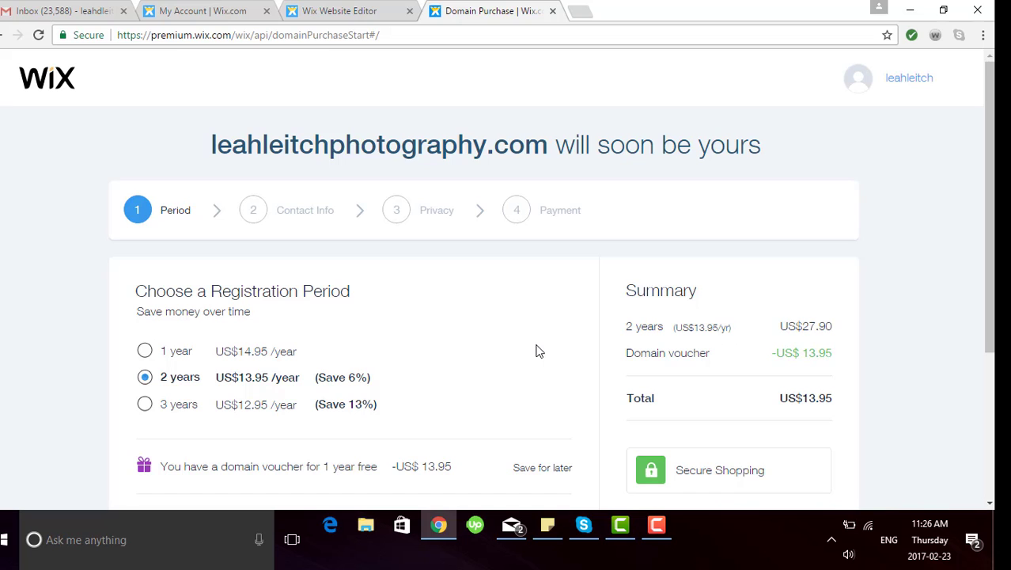
{"action": "scroll", "coordinate": [536, 351], "scroll_direction": "down", "scroll_amount": 2}
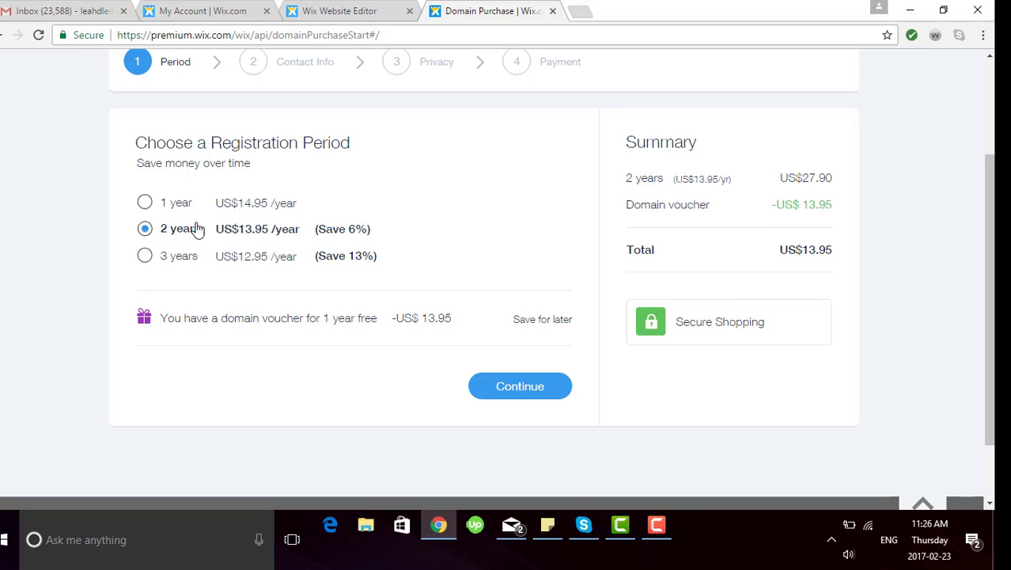
{"action": "left_click", "coordinate": [146, 203]}
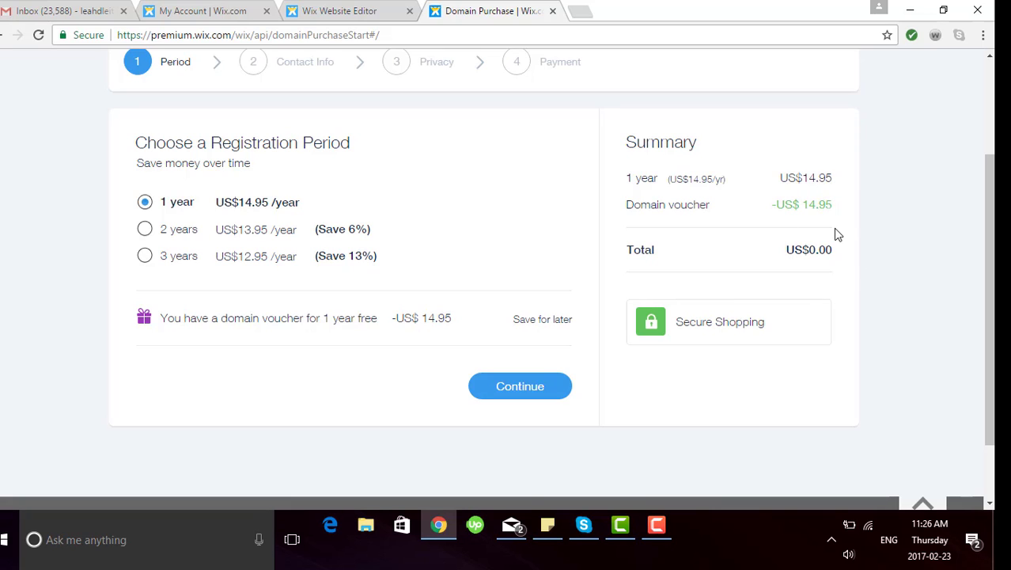
{"action": "left_click", "coordinate": [518, 387]}
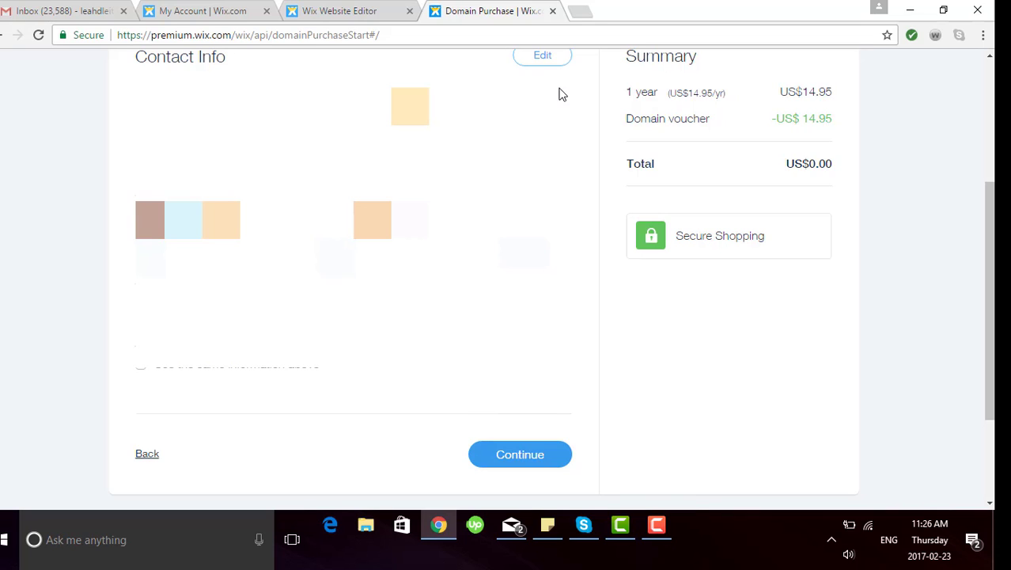
{"action": "left_click", "coordinate": [531, 453]}
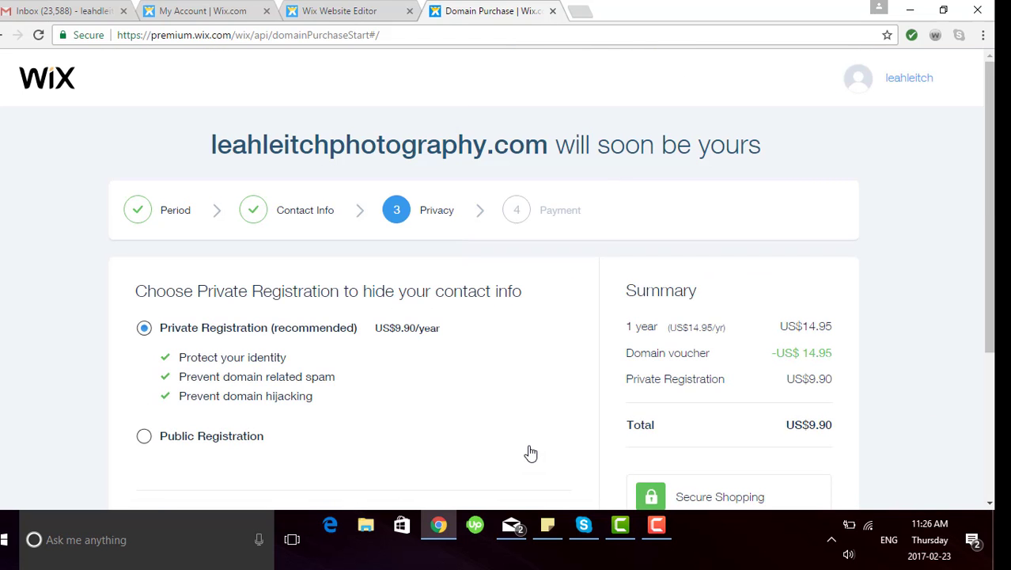
{"action": "scroll", "coordinate": [478, 435], "scroll_direction": "down", "scroll_amount": 2}
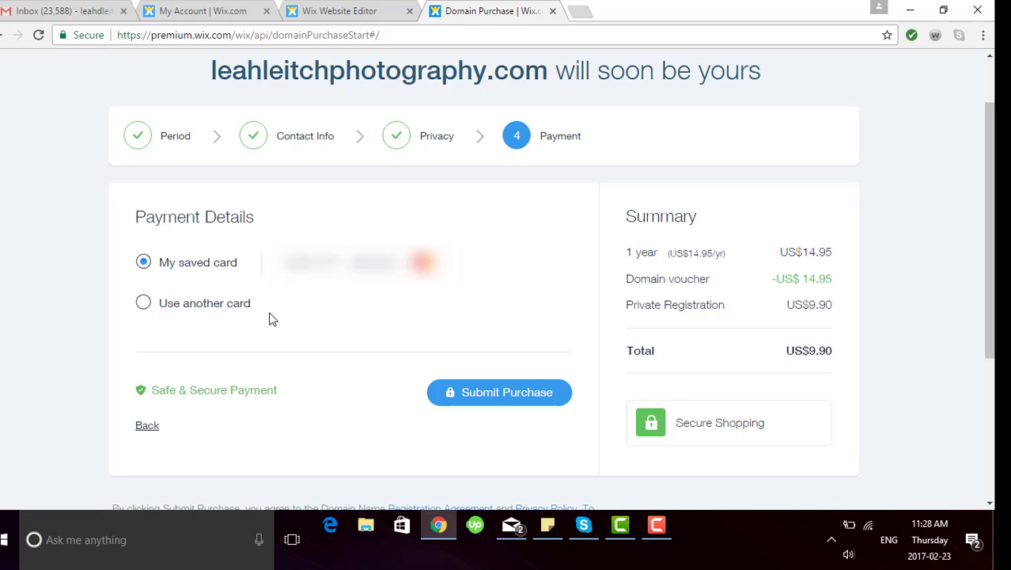
Step: Pay US$9.90 with the saved card for the domain and private registration
{"action": "left_click", "coordinate": [503, 392]}
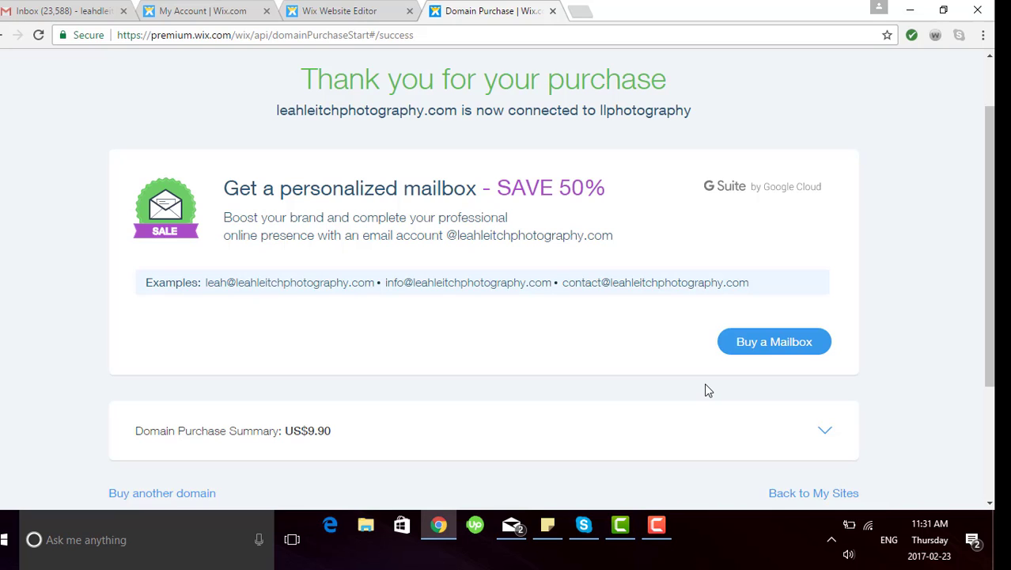
Step: Load the Wedding Photography site in a new Chrome tab at the owner's new photography .com domain
{"action": "left_click", "coordinate": [580, 11]}
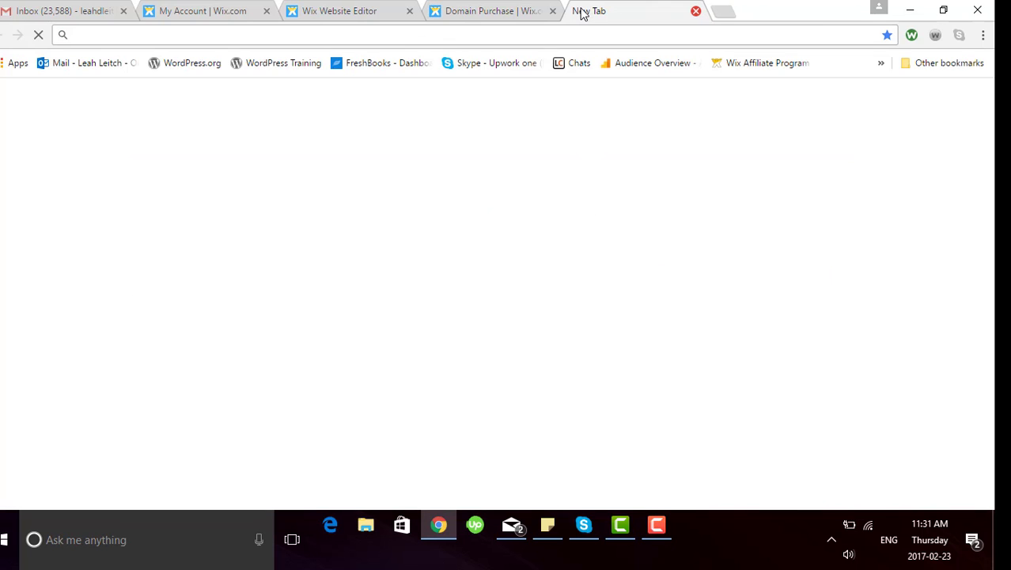
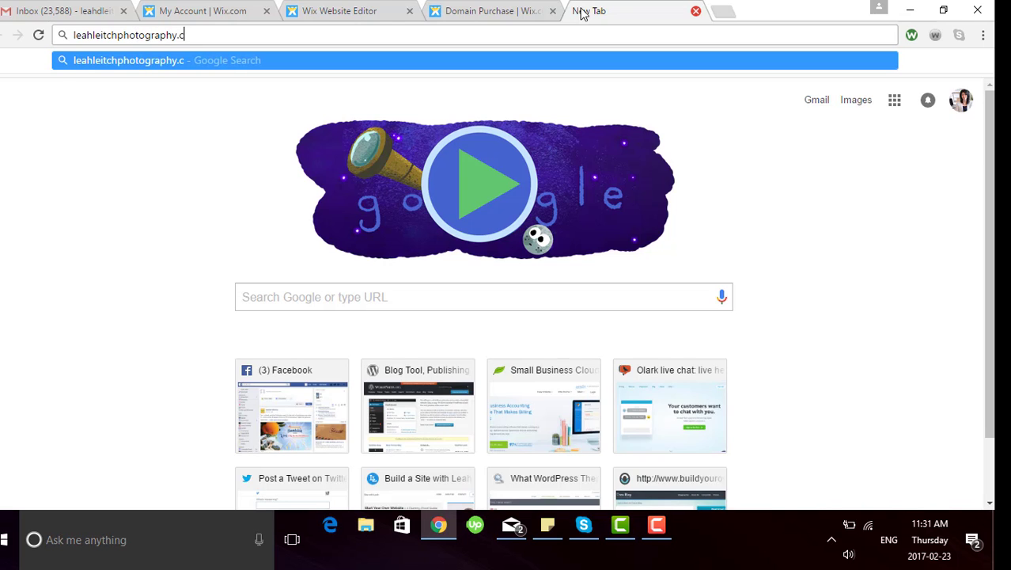
{"action": "key", "text": "Return"}
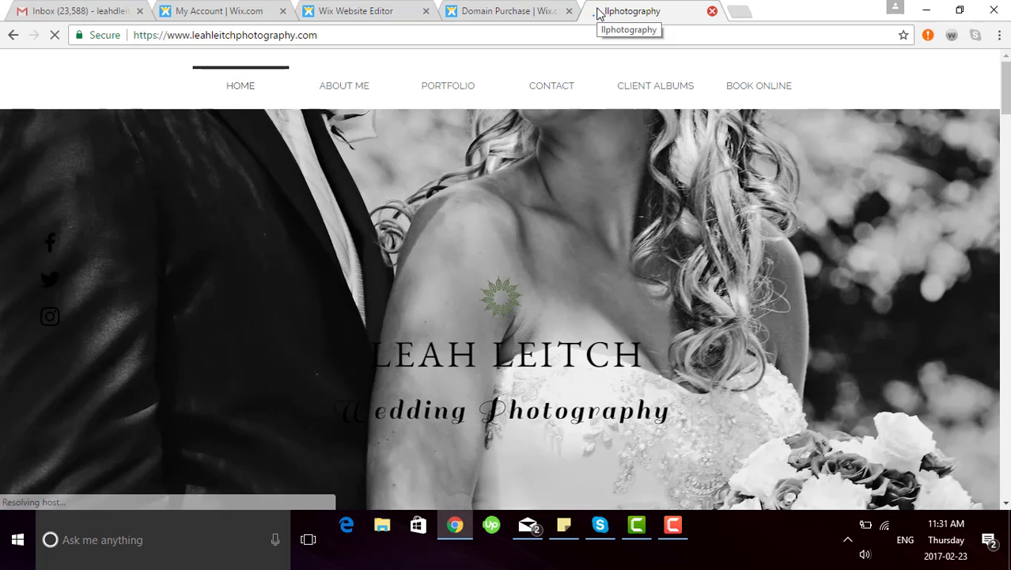